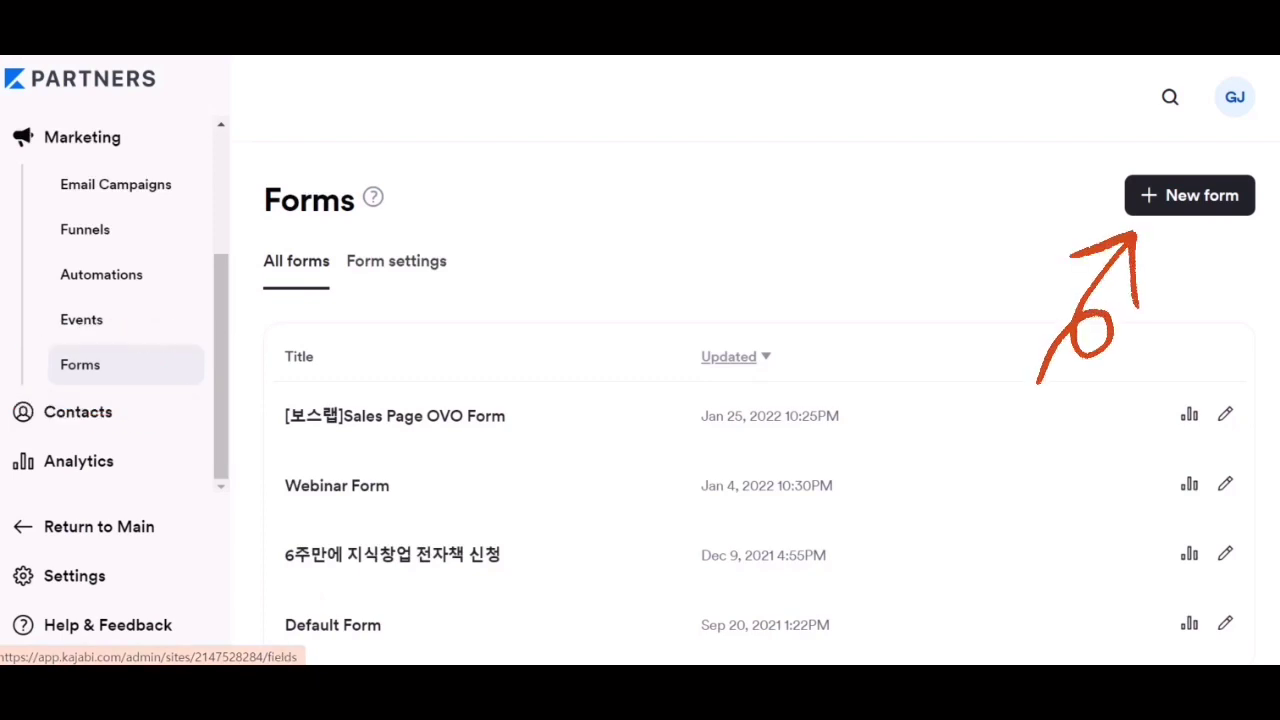
# Create a new form titled "Test" and save it.
pyautogui.click(1190, 195)
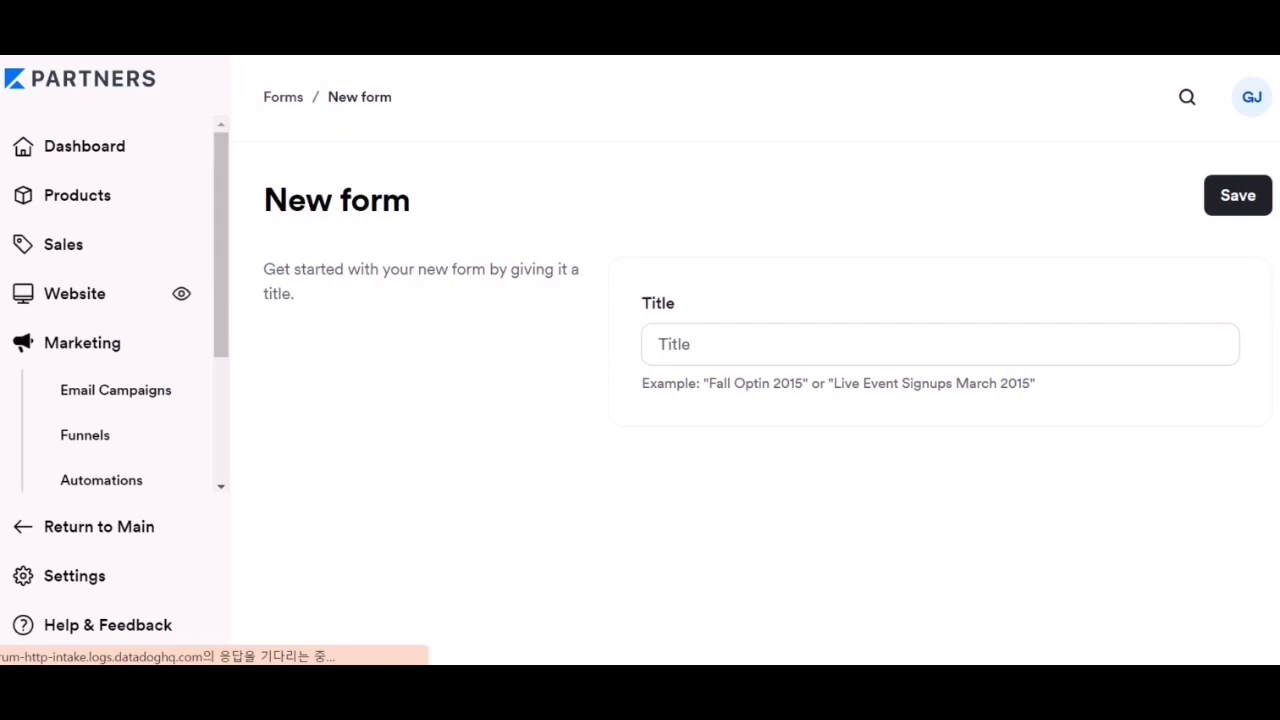
pyautogui.click(658, 344)
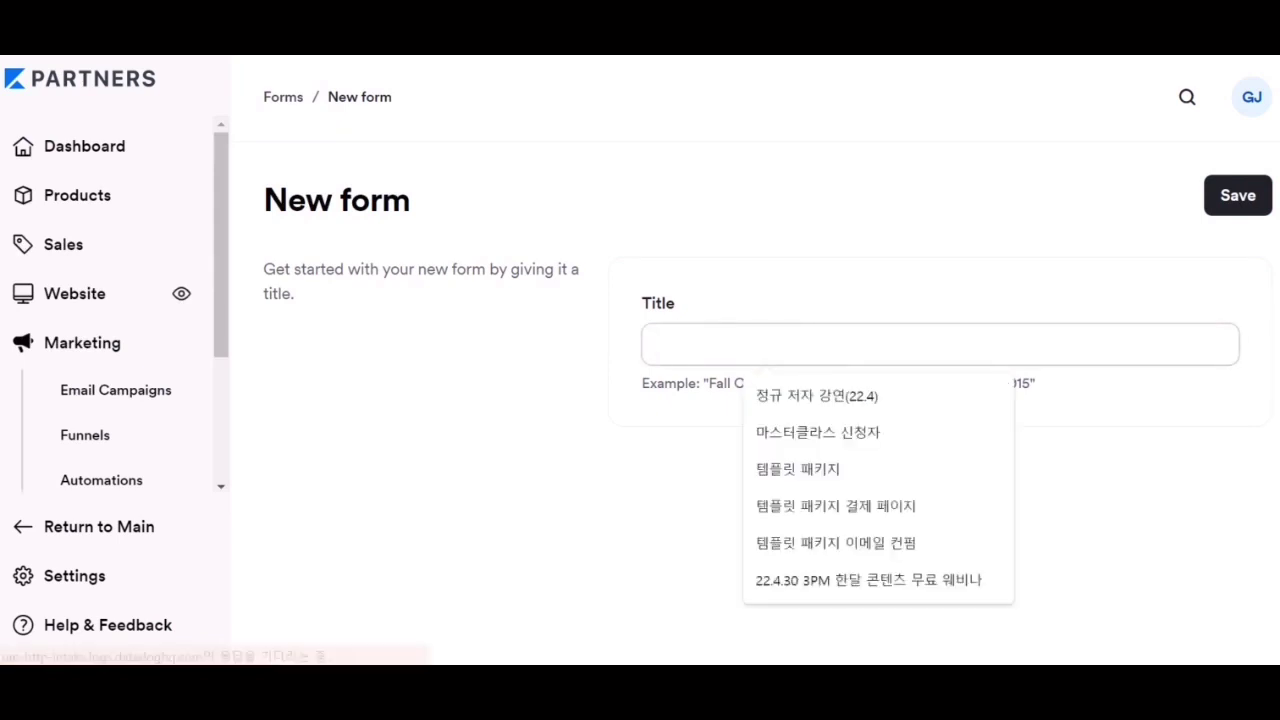
pyautogui.write('Test')
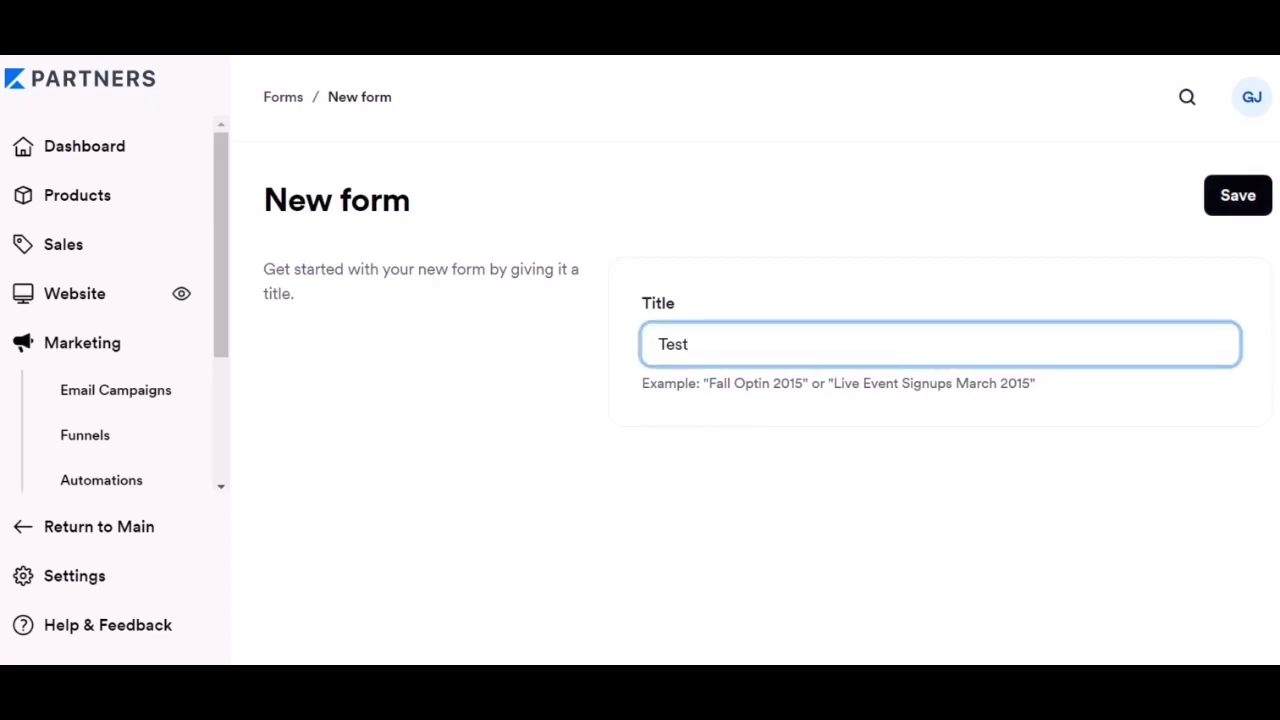
pyautogui.click(1238, 195)
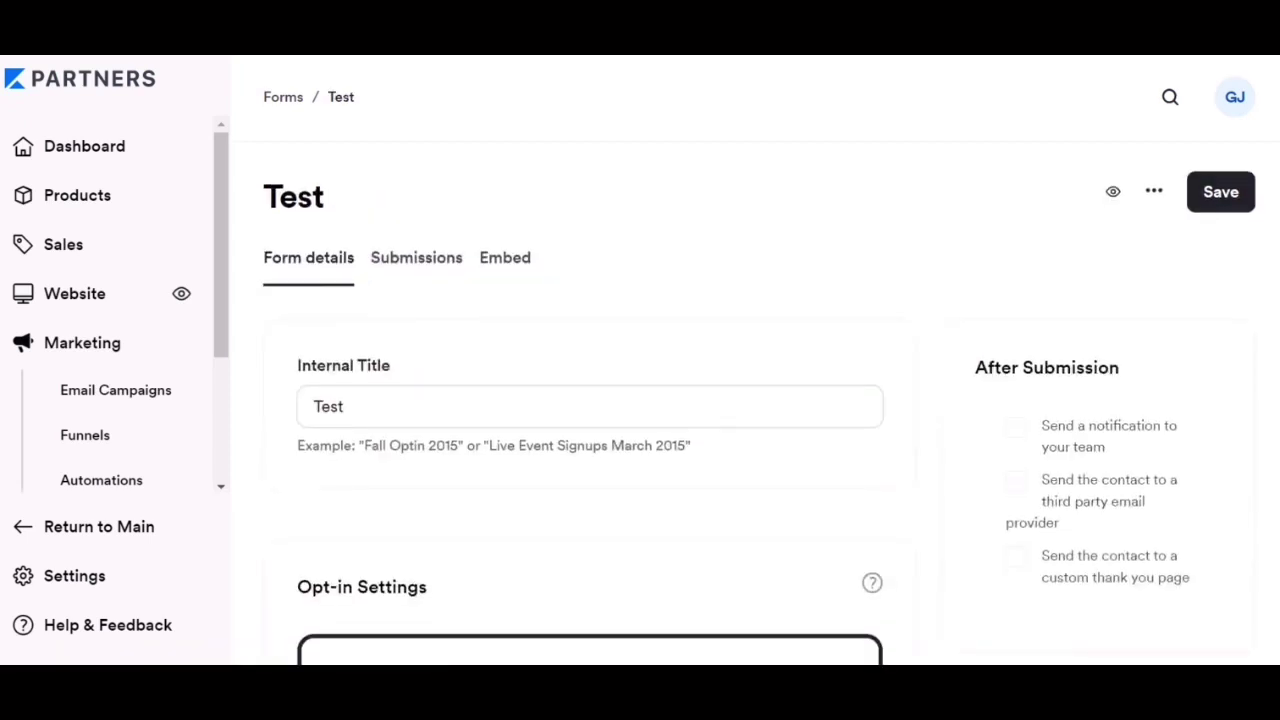
# Set the form's opt-in setting to Single Opt-In.
pyautogui.scroll(-3, 640, 400)
pyautogui.scroll(-2, 640, 400)
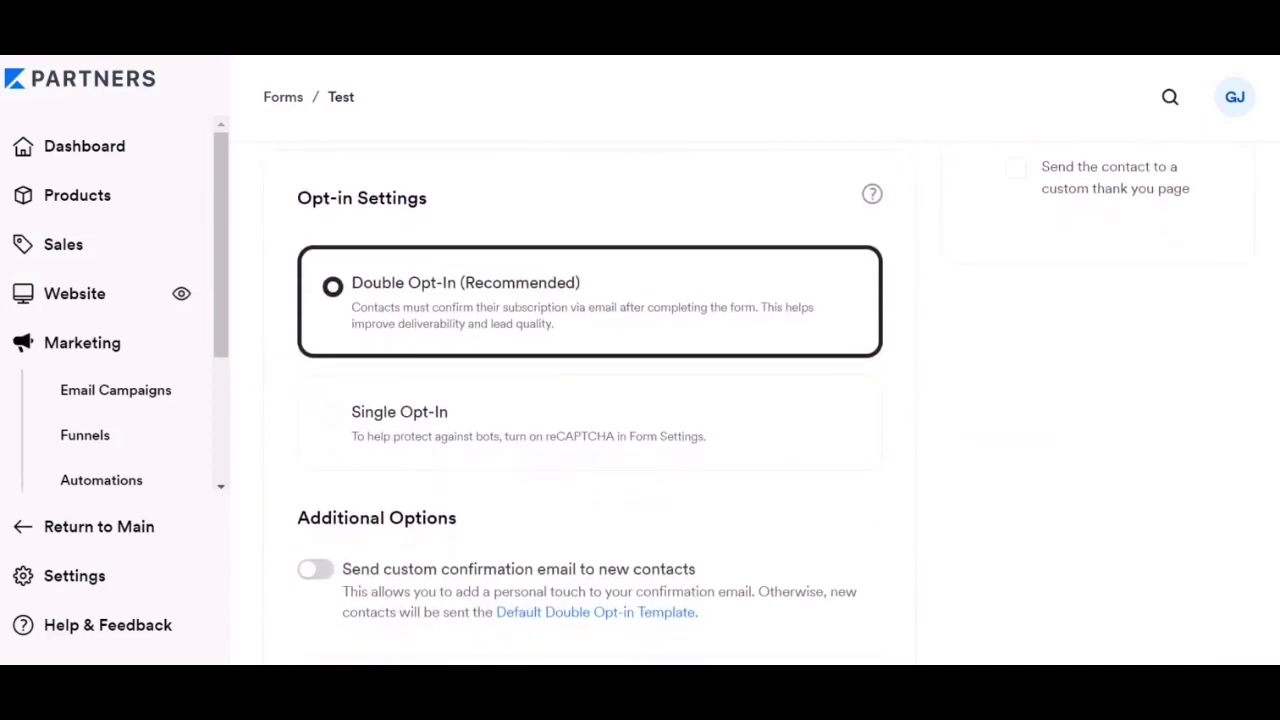
pyautogui.scroll(3, 640, 400)
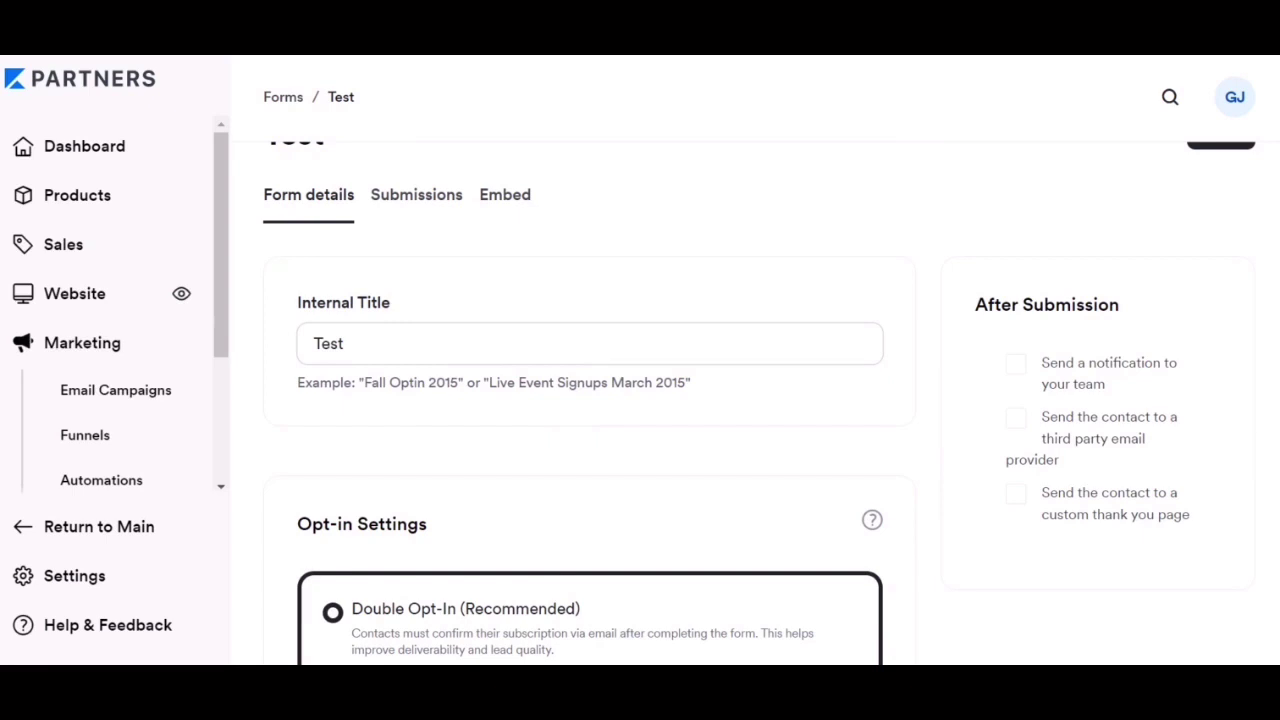
pyautogui.scroll(-3, 640, 400)
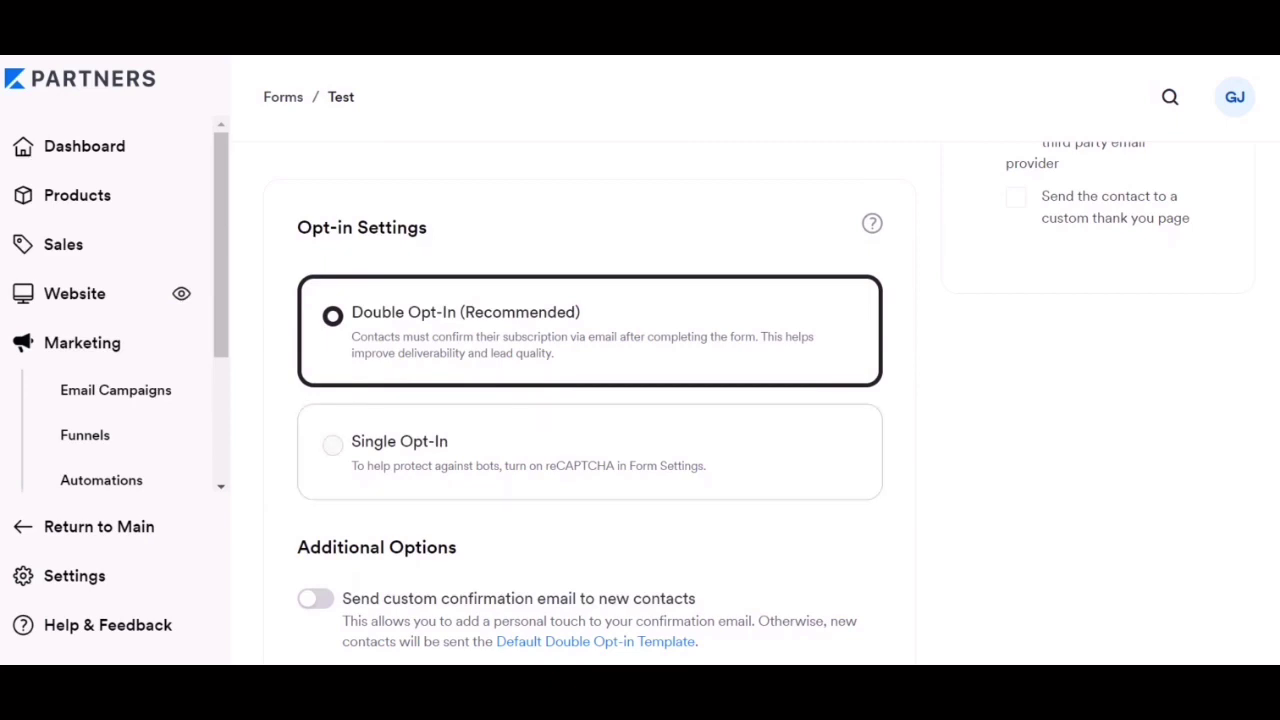
pyautogui.click(333, 444)
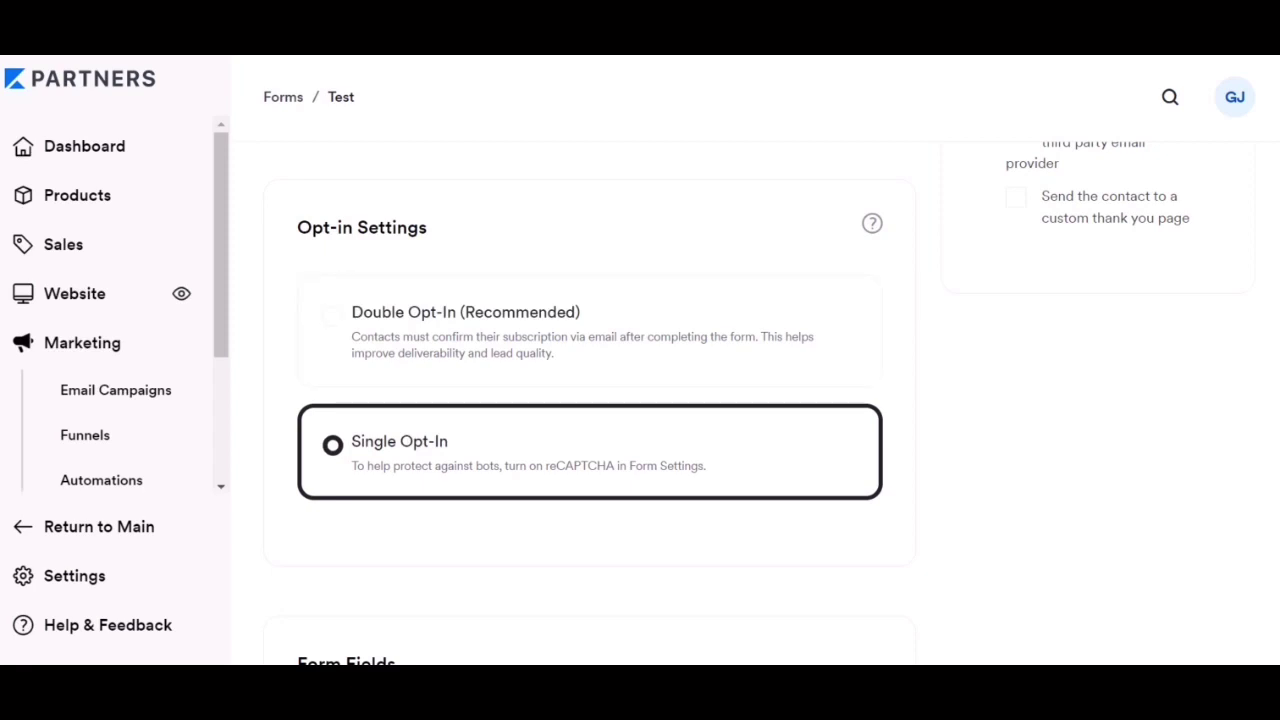
# Start adding a form field and search the existing fields for "연락처".
pyautogui.scroll(-5, 590, 400)
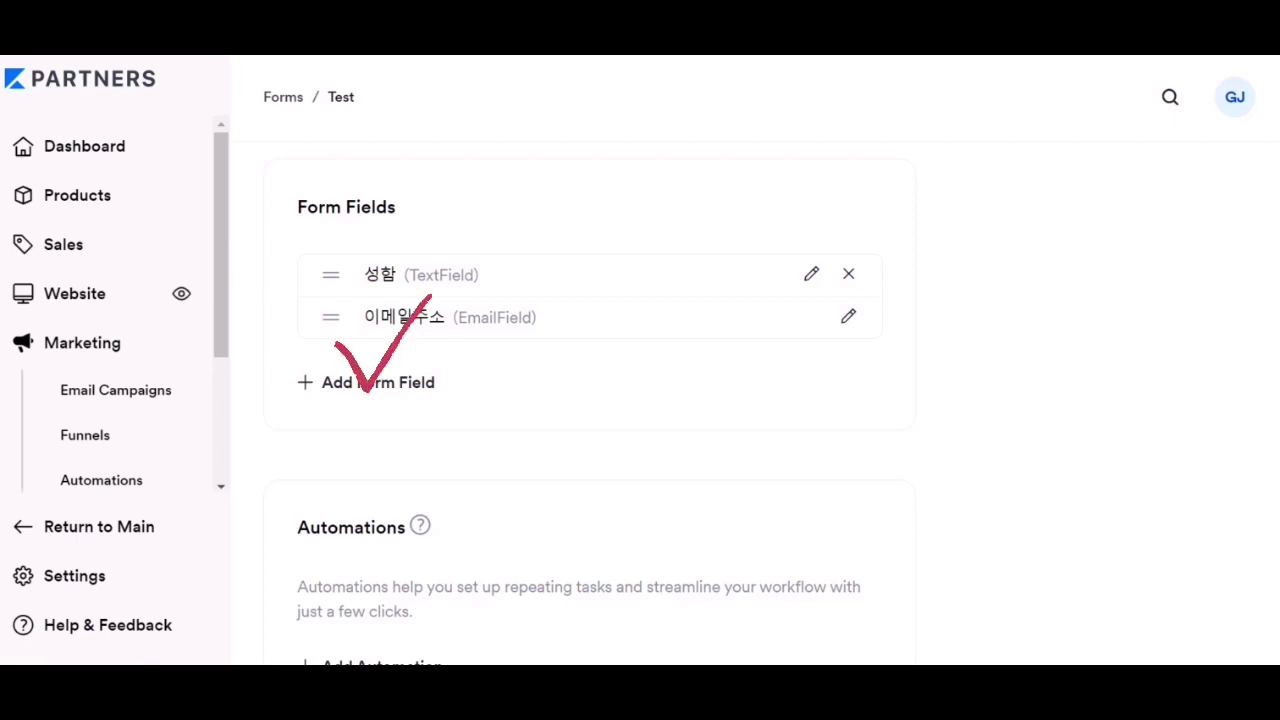
pyautogui.click(368, 383)
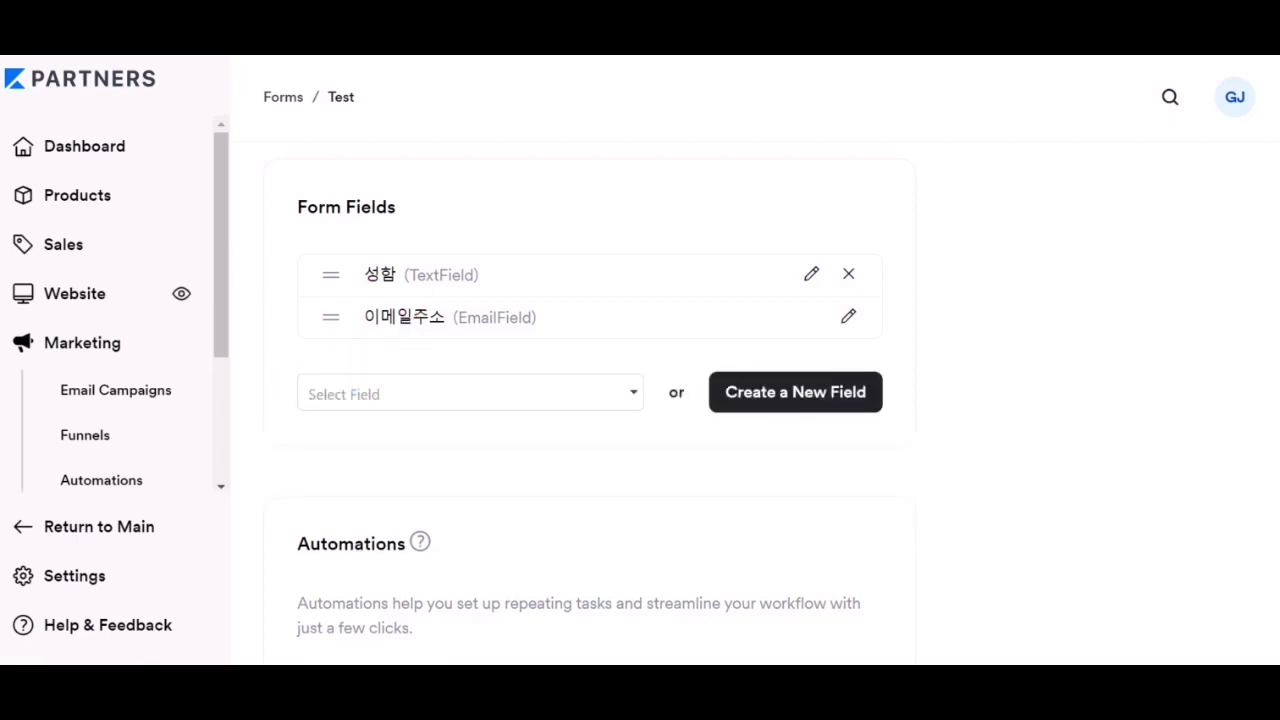
pyautogui.click(400, 394)
pyautogui.write('dusfk')
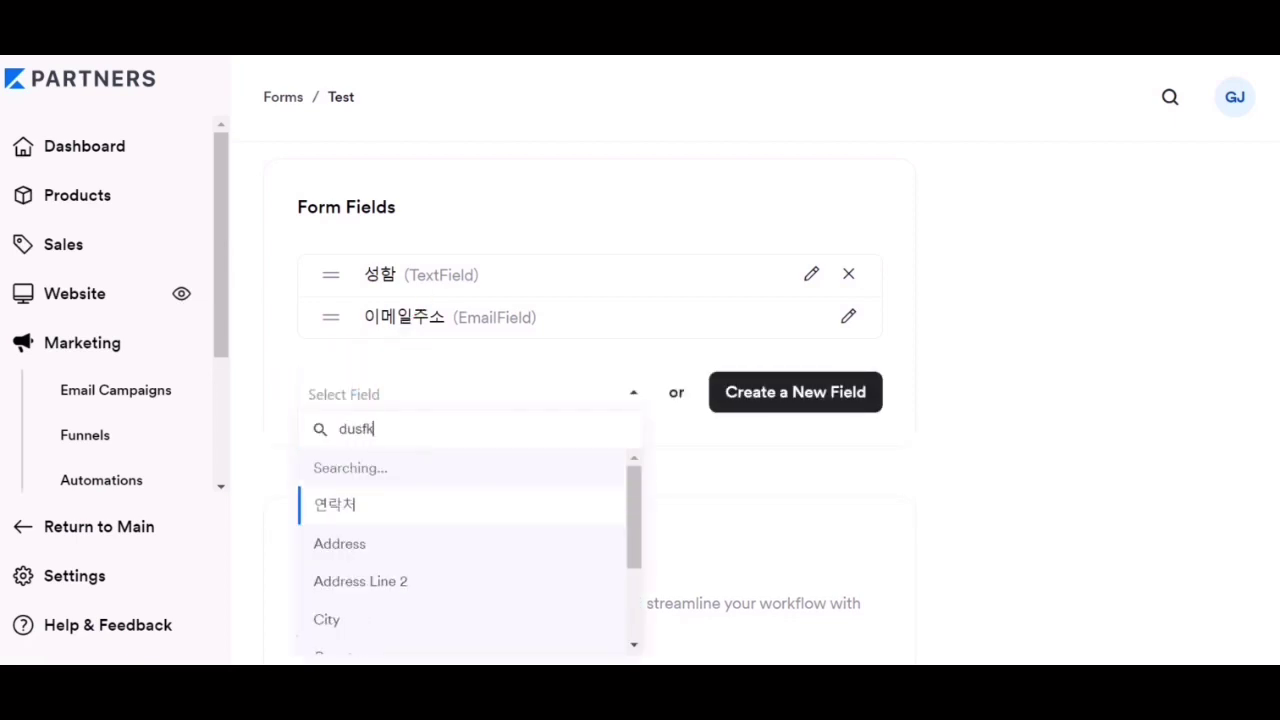
pyautogui.press('BackSpace')
pyautogui.press('BackSpace')
pyautogui.press('BackSpace')
pyautogui.press('BackSpace')
pyautogui.press('BackSpace')
pyautogui.write('연락')
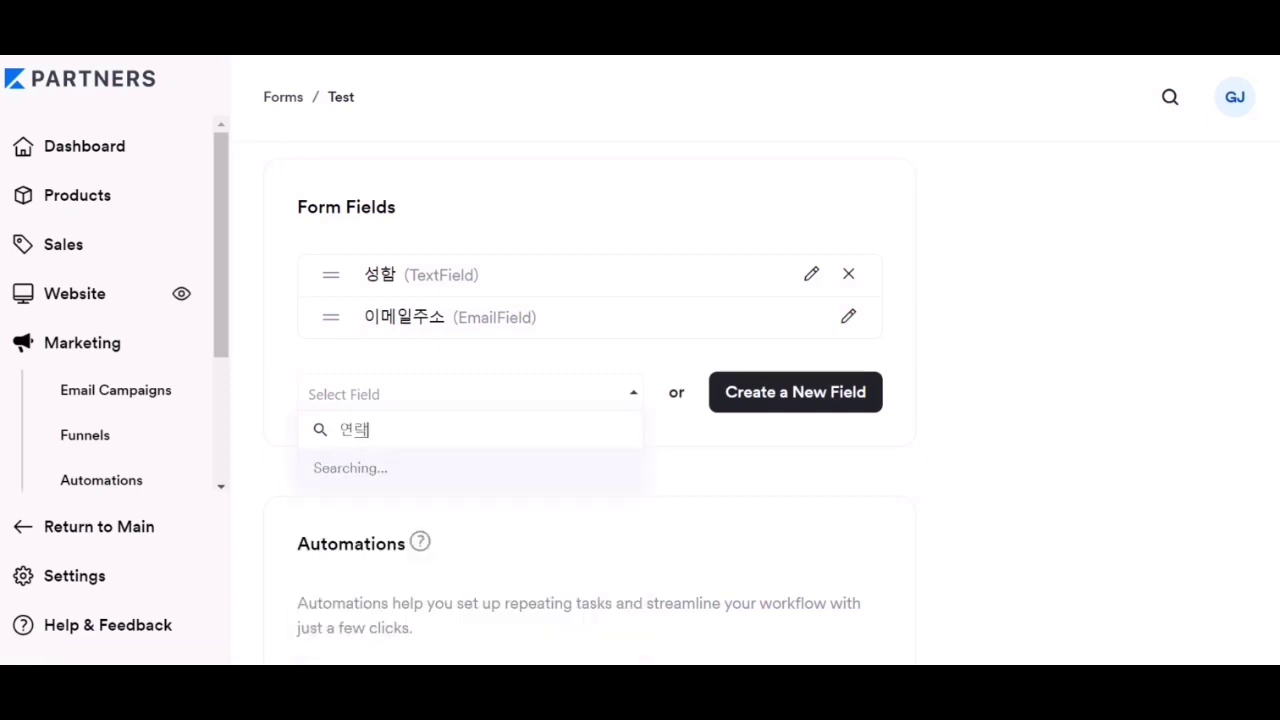
pyautogui.write('처')
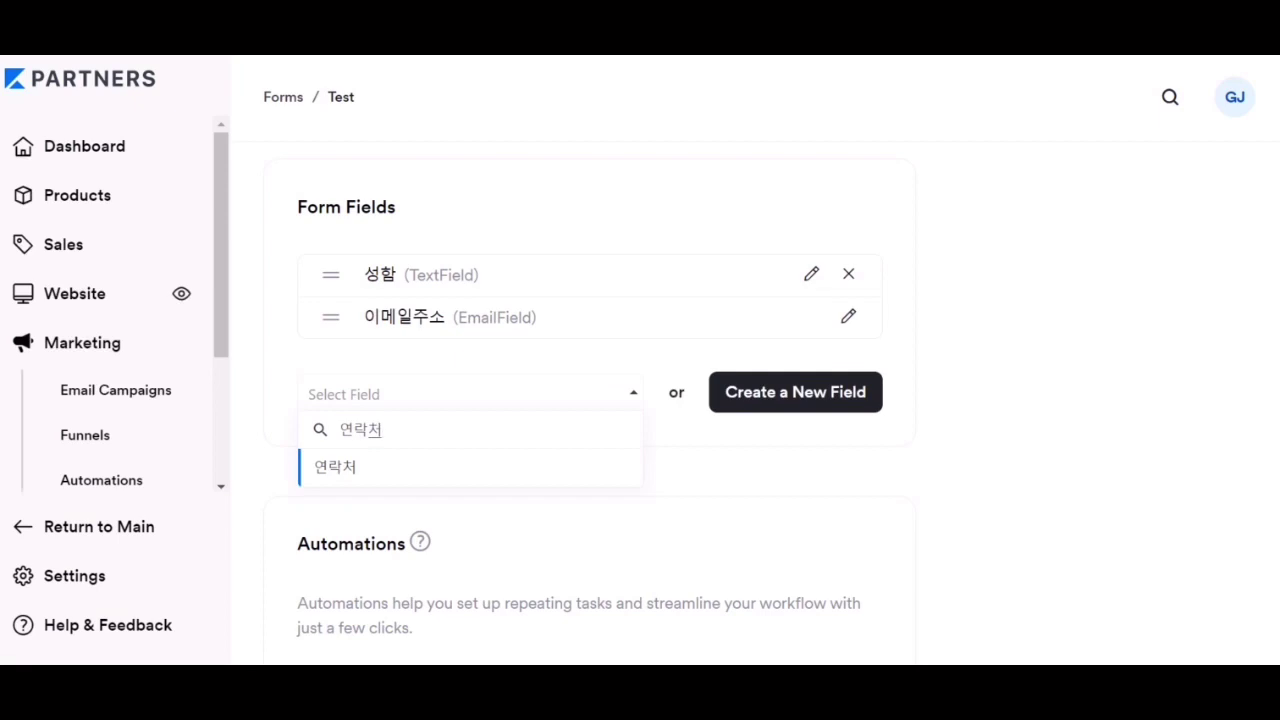
# Create a new required form field titled "전화번호" with the Phone type and save it.
pyautogui.click(796, 392)
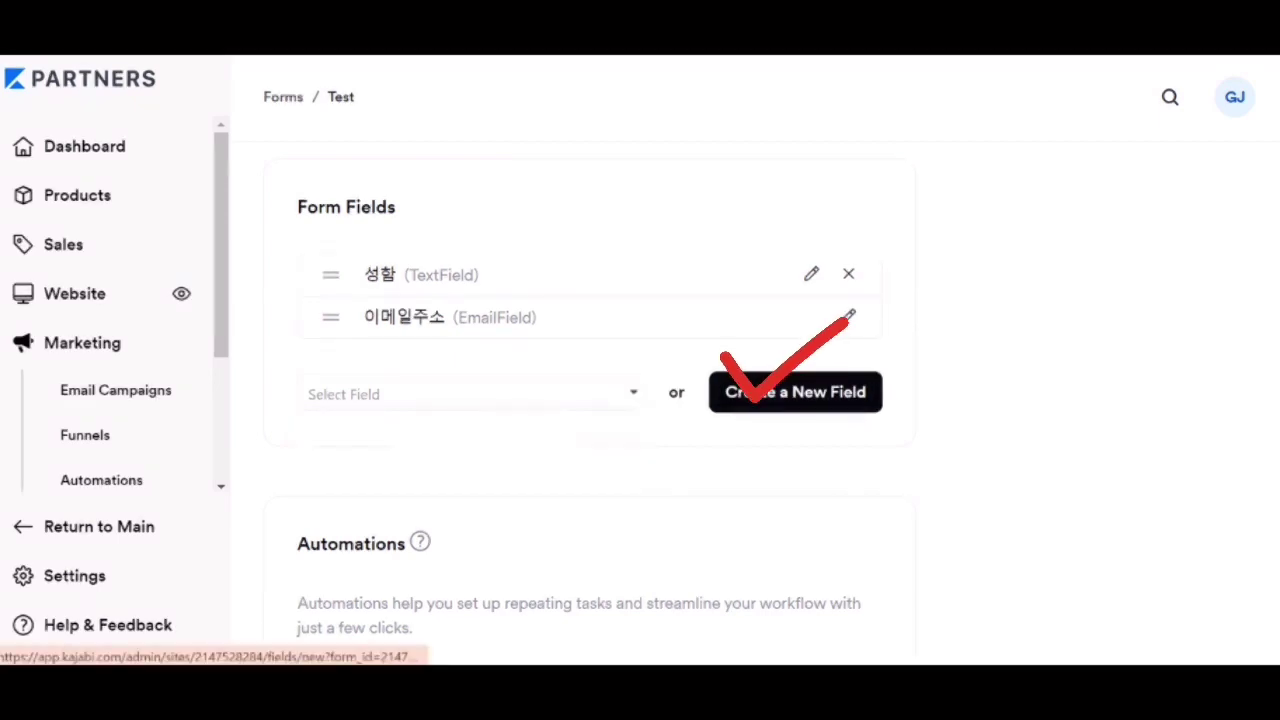
pyautogui.click(796, 392)
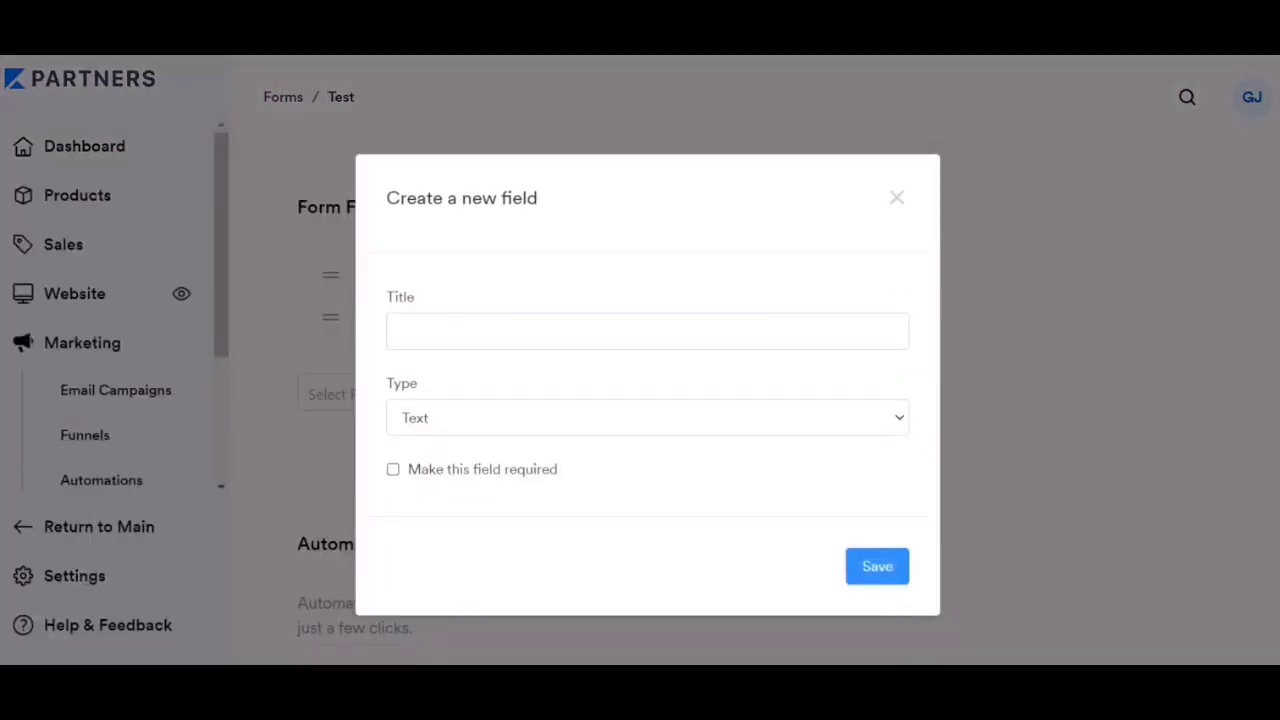
pyautogui.click(400, 331)
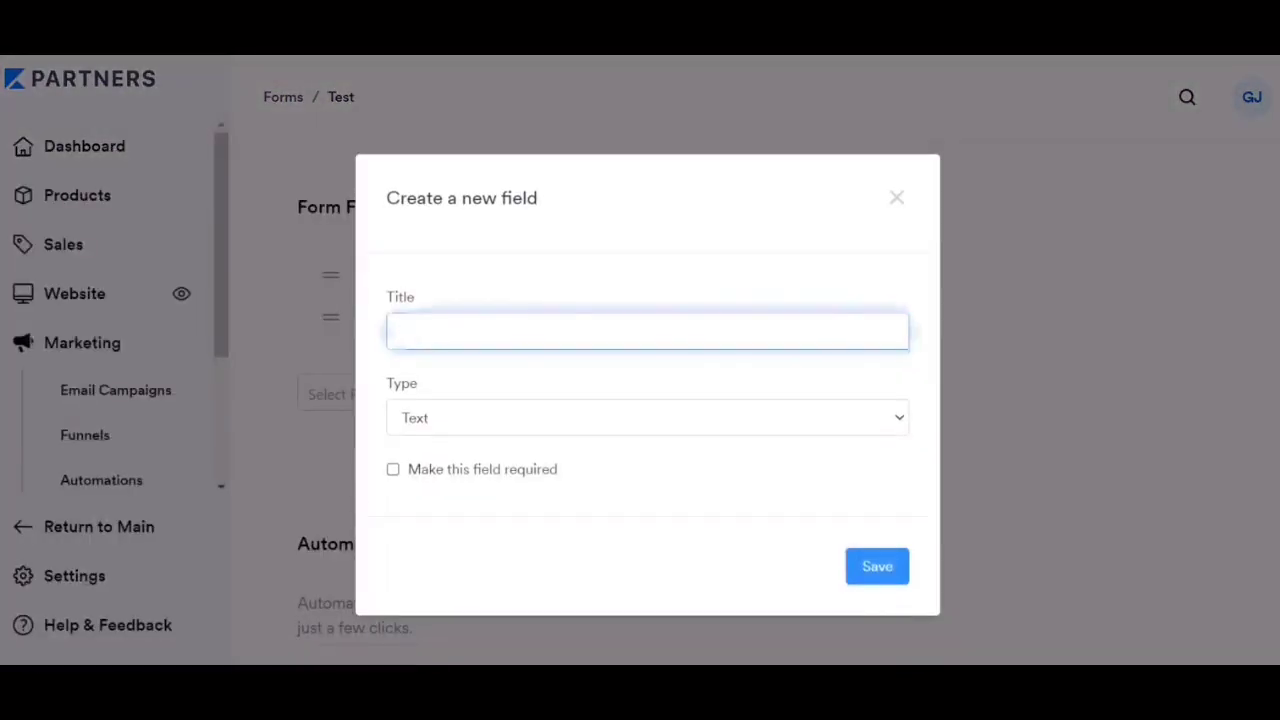
pyautogui.write('전화번호')
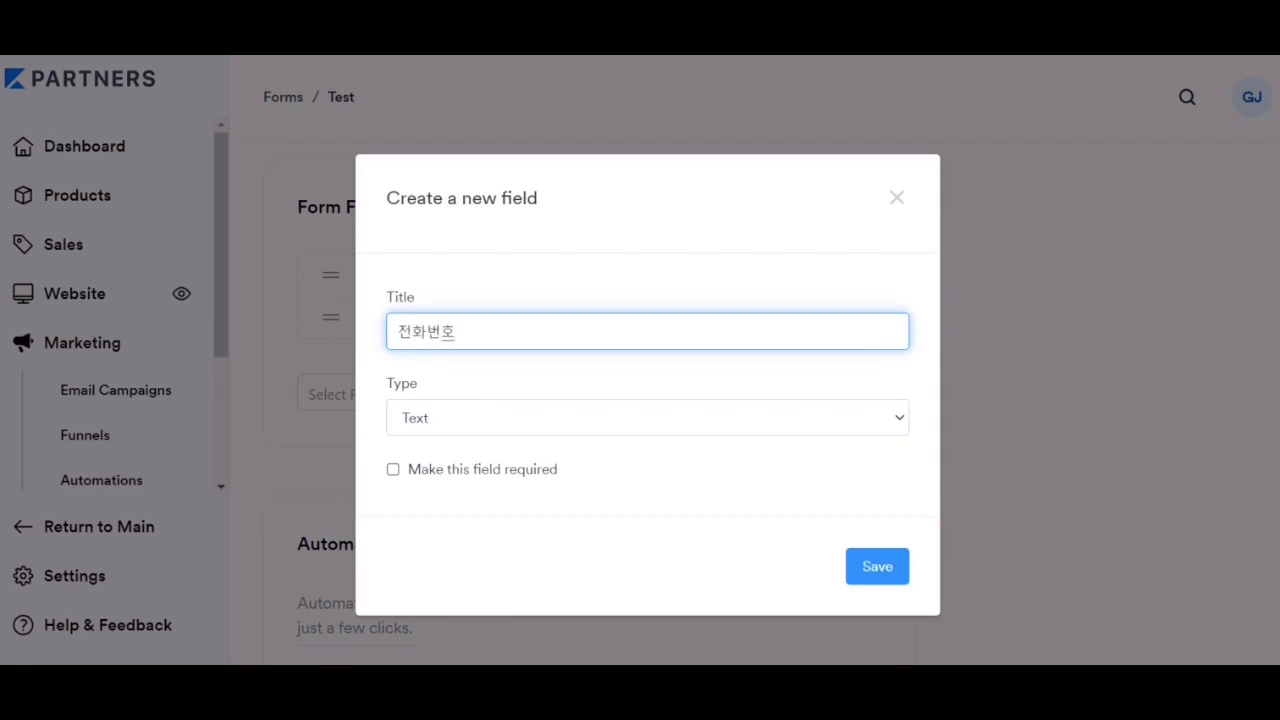
pyautogui.click(647, 417)
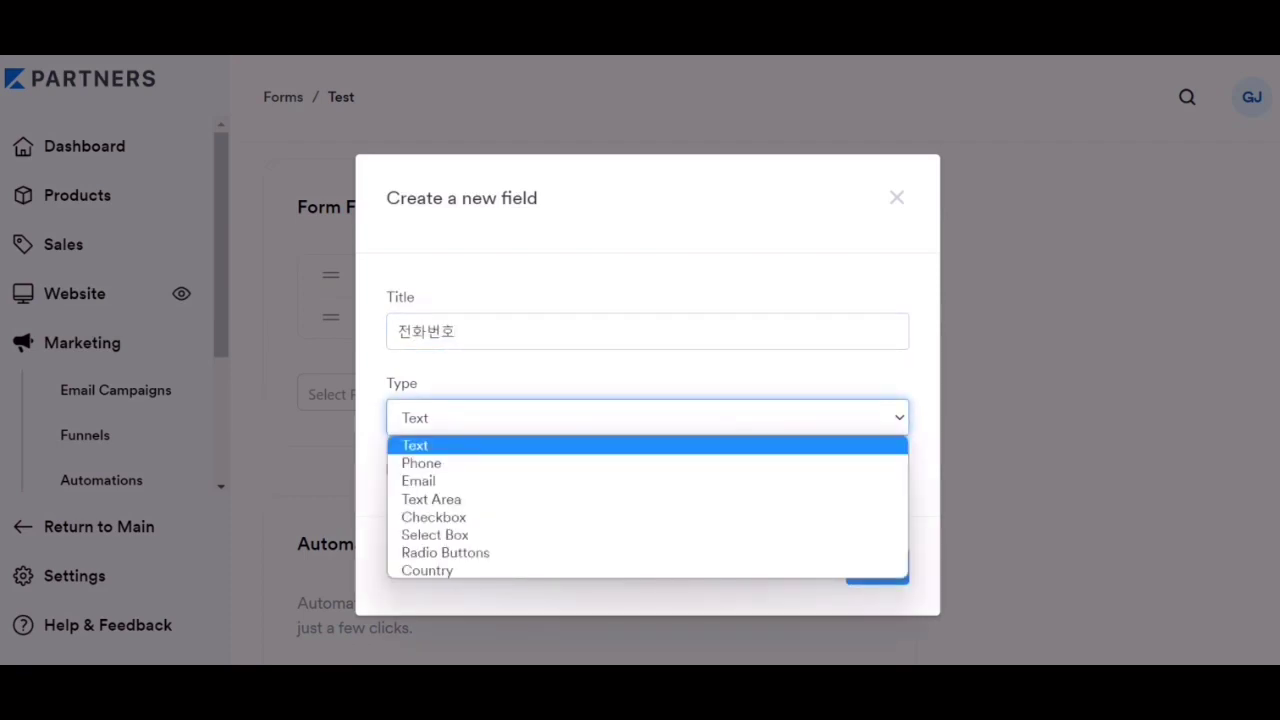
pyautogui.press('Down')
pyautogui.press('Return')
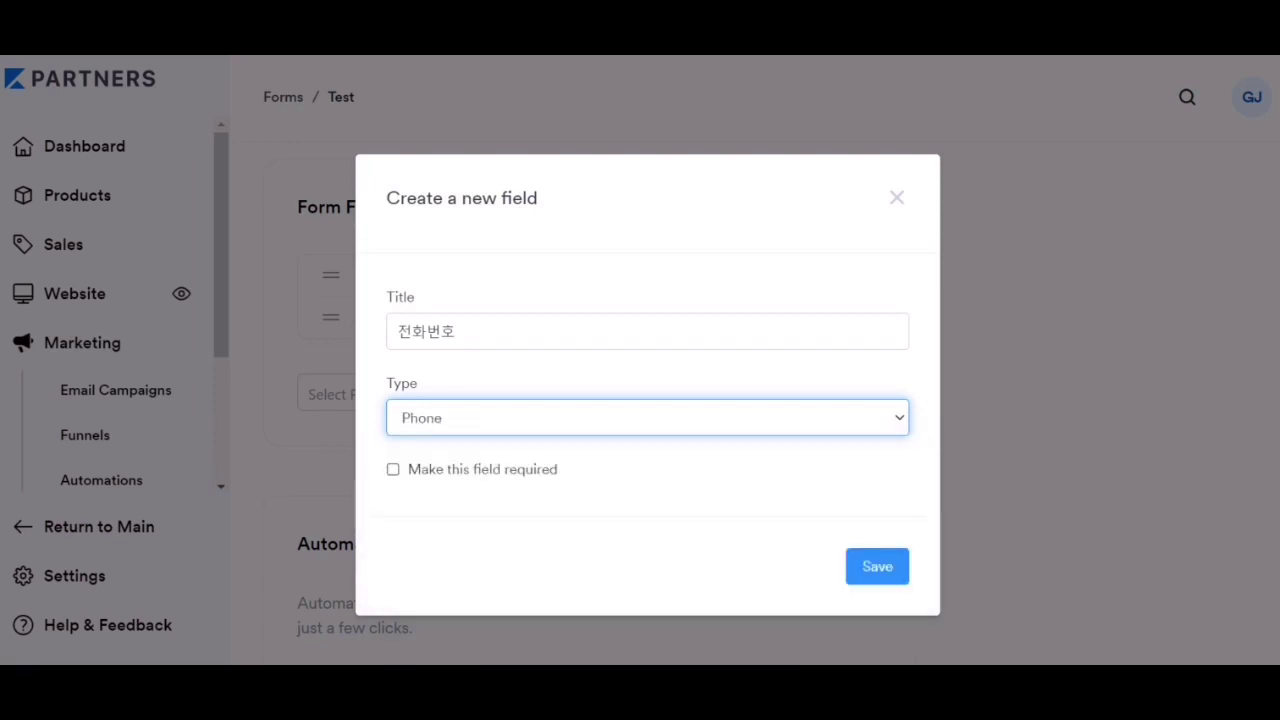
pyautogui.click(393, 469)
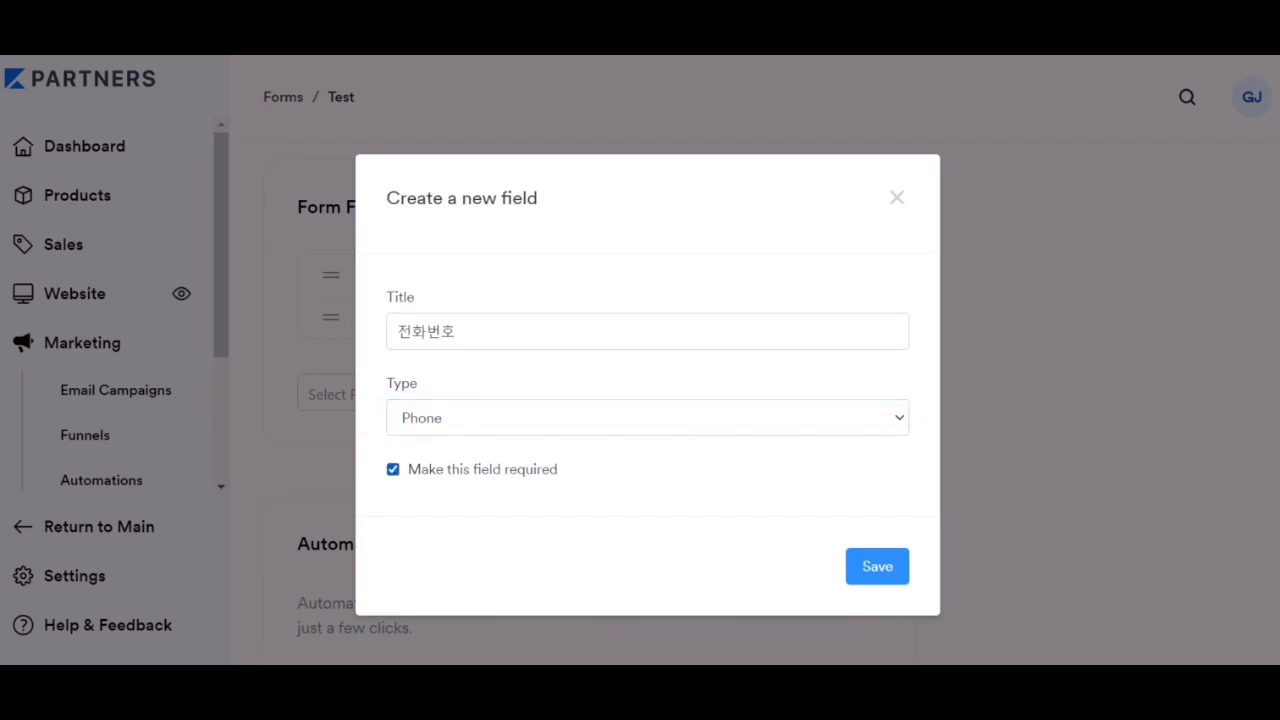
pyautogui.click(877, 566)
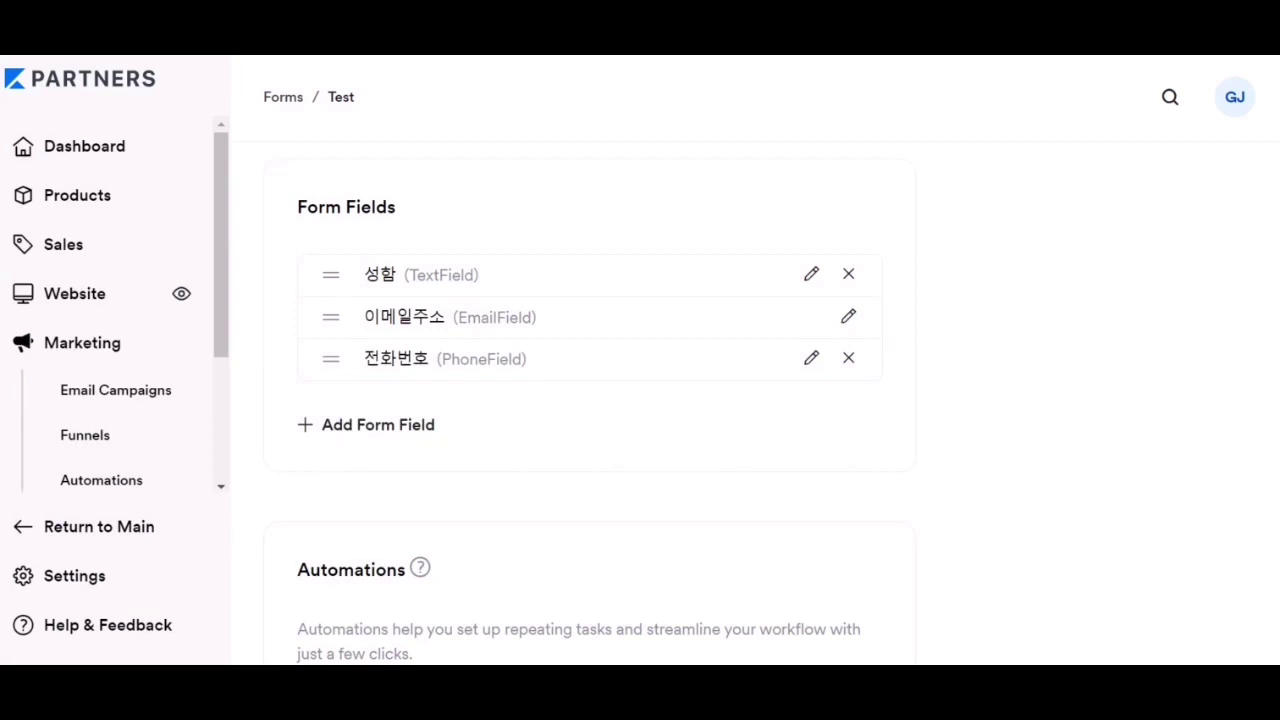
# Start a new automation for the form with "Send an email" as the action on submission.
pyautogui.scroll(-1, 588, 400)
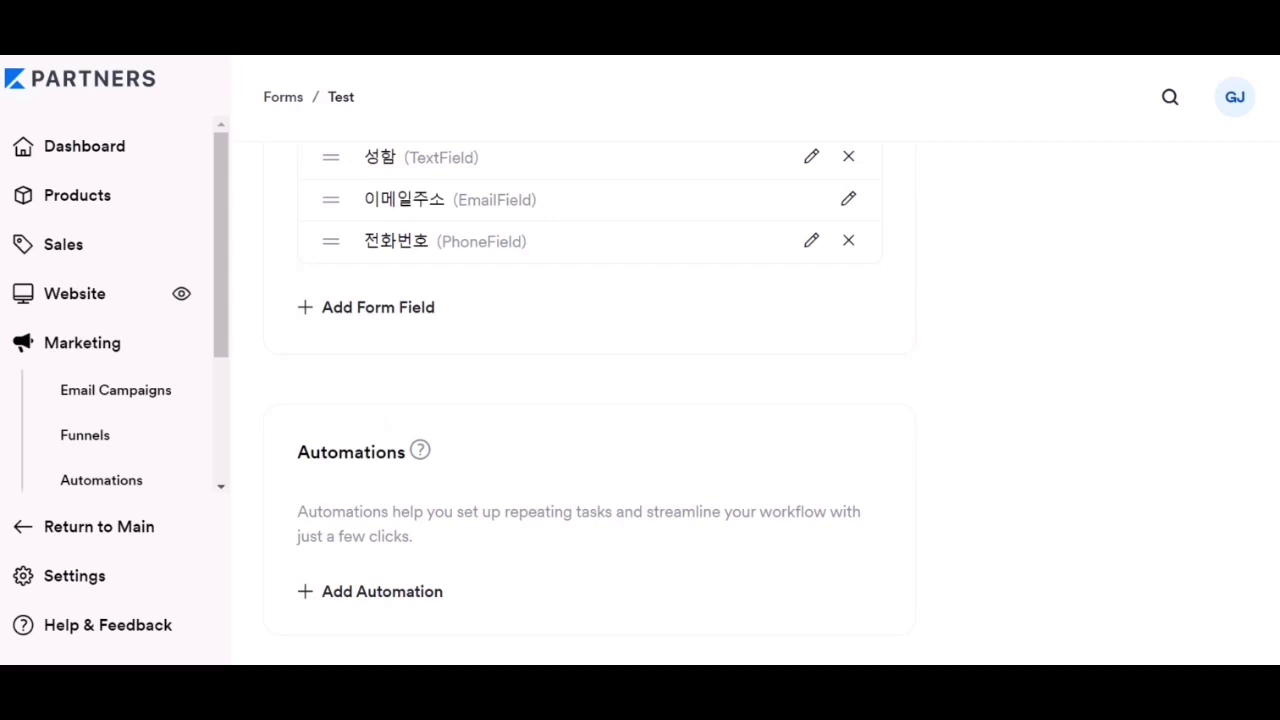
pyautogui.click(375, 591)
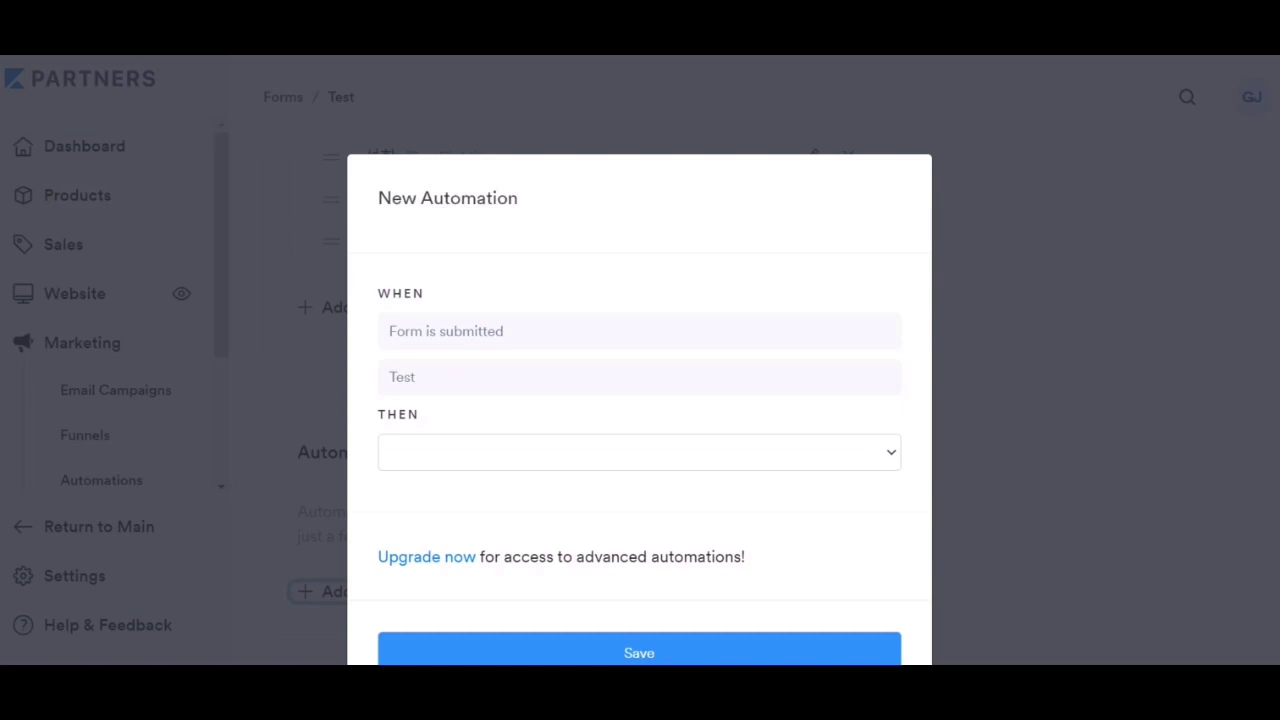
pyautogui.click(639, 452)
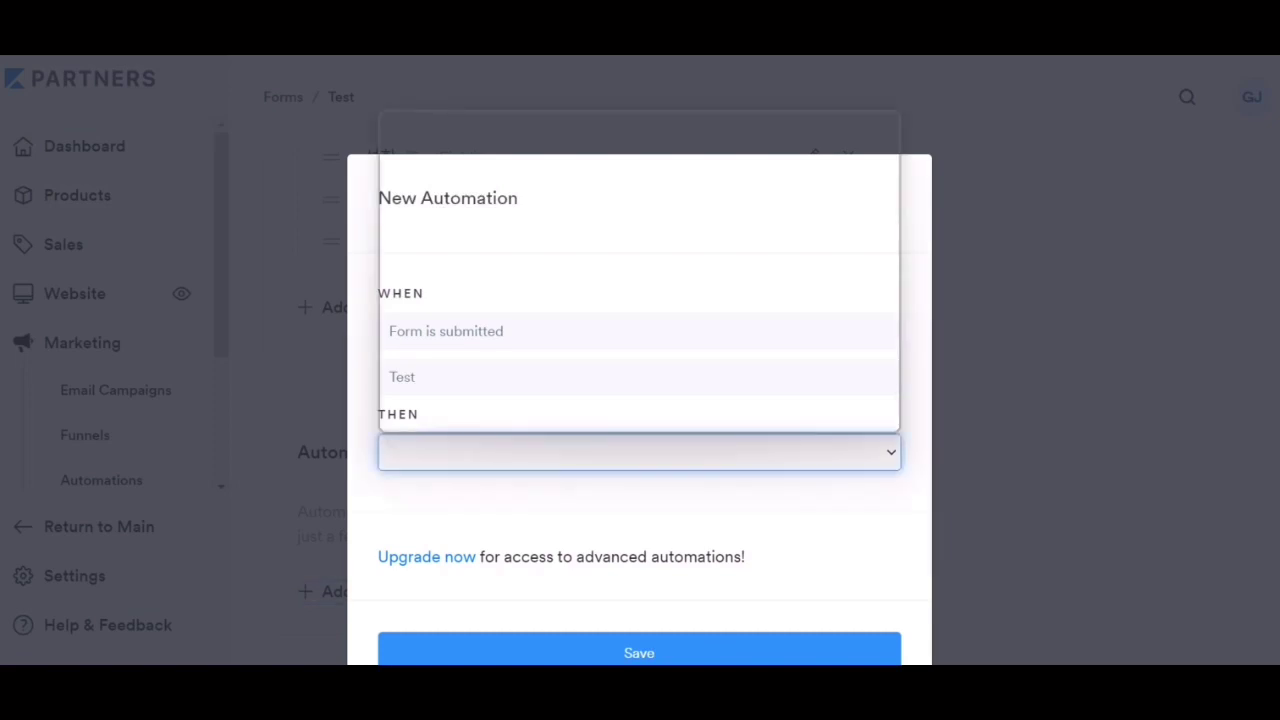
pyautogui.press('Down')
pyautogui.press('Down')
pyautogui.press('Down')
pyautogui.press('Down')
pyautogui.press('Down')
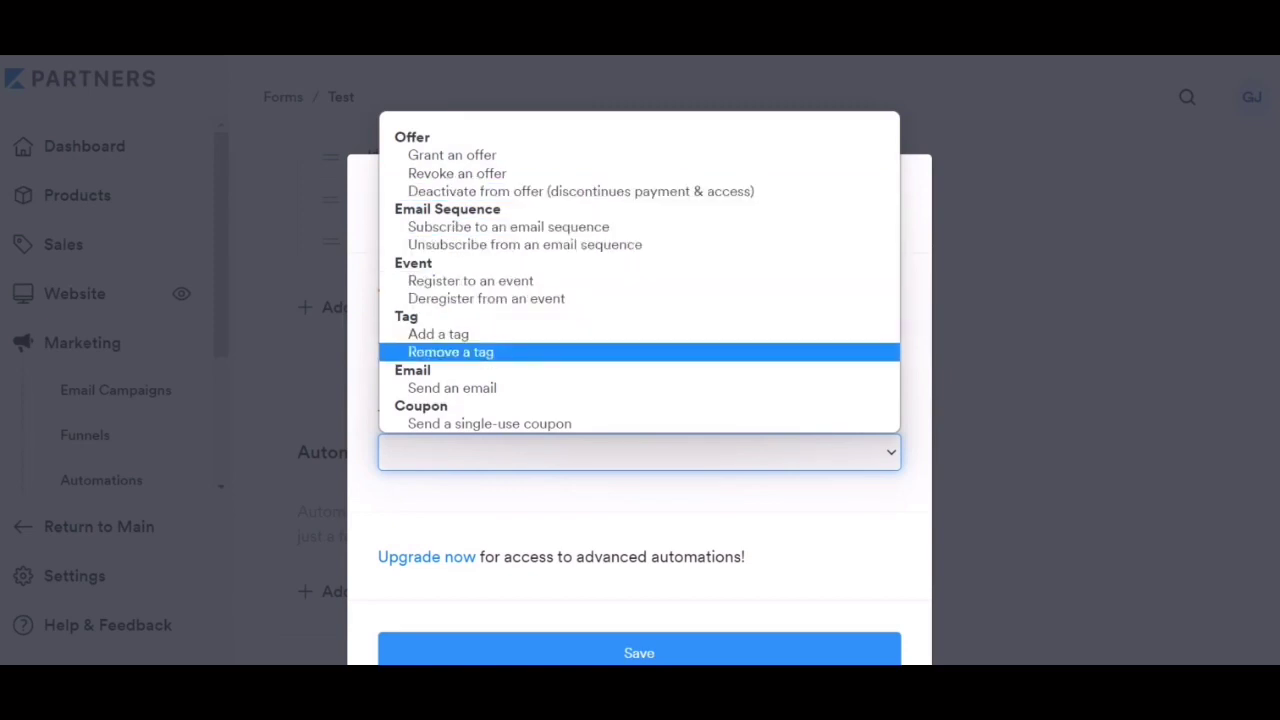
pyautogui.press('Return')
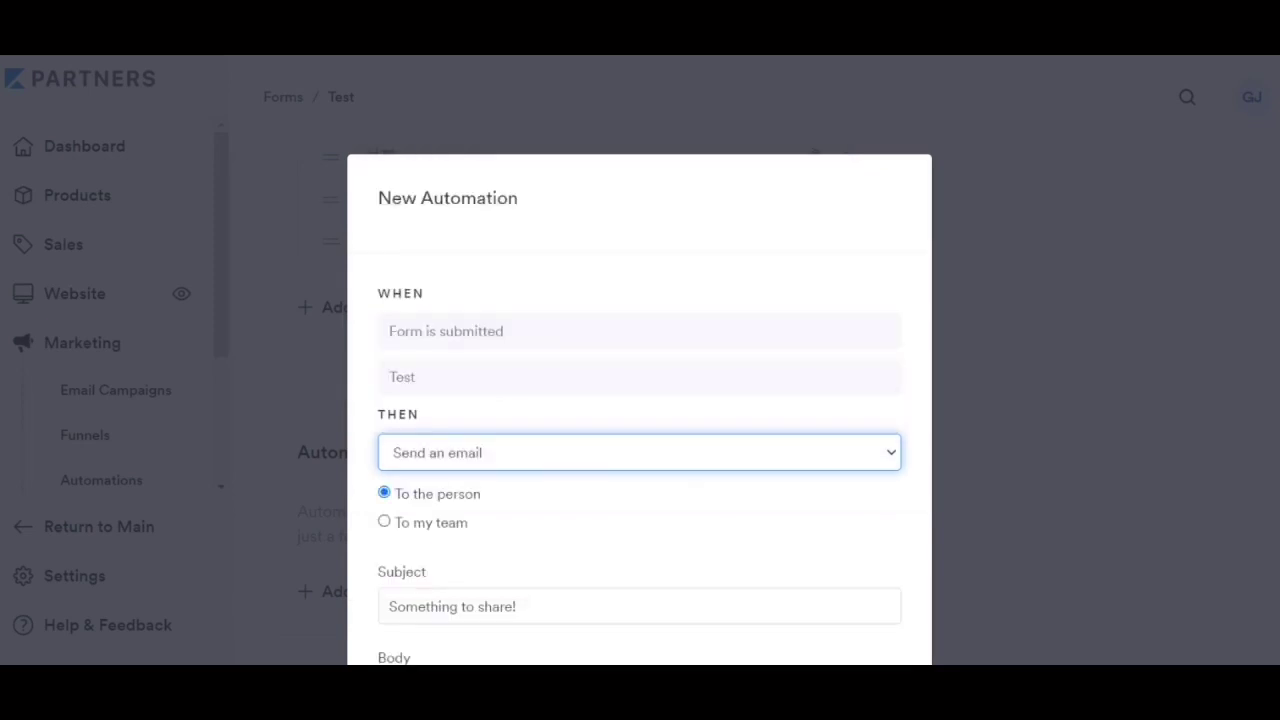
# Replace the automation email's default subject with "요청하신 파일을 보내드립니다.".
pyautogui.scroll(-3, 639, 400)
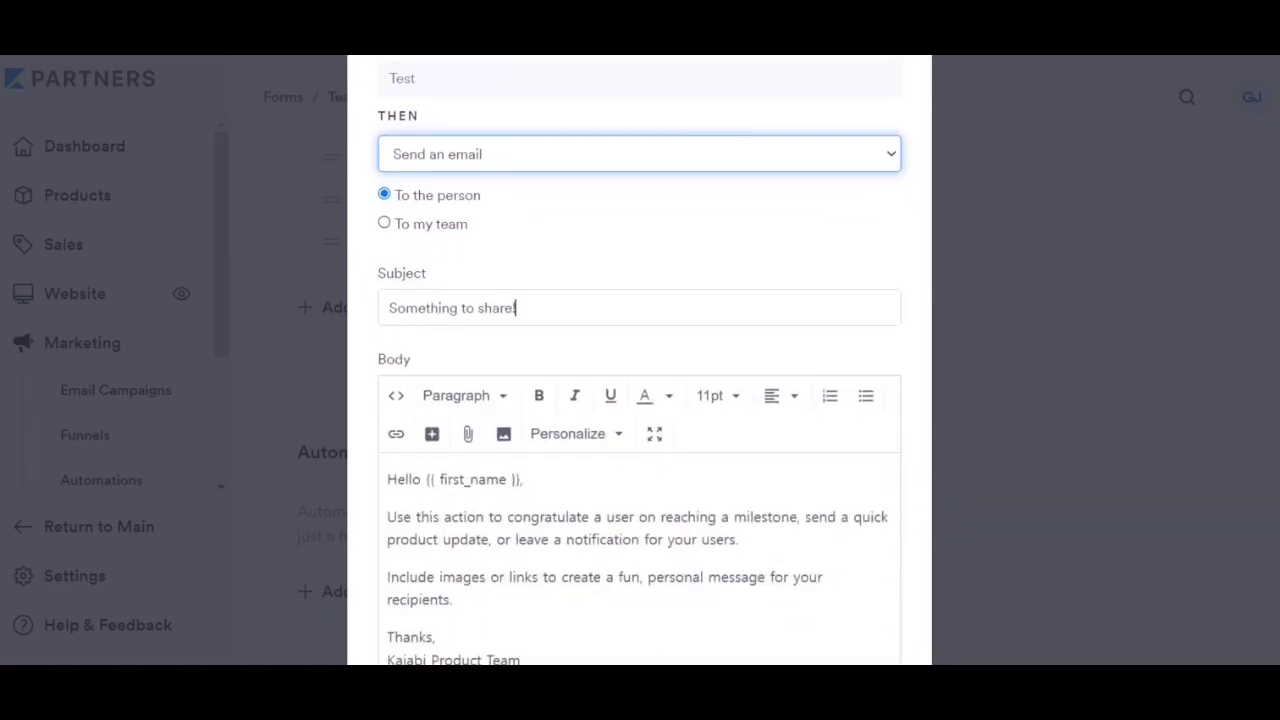
pyautogui.click(515, 308)
pyautogui.press('BackSpace')
pyautogui.press('BackSpace')
pyautogui.press('BackSpace')
pyautogui.press('BackSpace')
pyautogui.press('BackSpace')
pyautogui.press('BackSpace')
pyautogui.press('BackSpace')
pyautogui.press('BackSpace')
pyautogui.press('BackSpace')
pyautogui.press('BackSpace')
pyautogui.press('BackSpace')
pyautogui.press('BackSpace')
pyautogui.press('BackSpace')
pyautogui.press('BackSpace')
pyautogui.press('BackSpace')
pyautogui.press('BackSpace')
pyautogui.press('BackSpace')
pyautogui.press('BackSpace')
pyautogui.press('BackSpace')
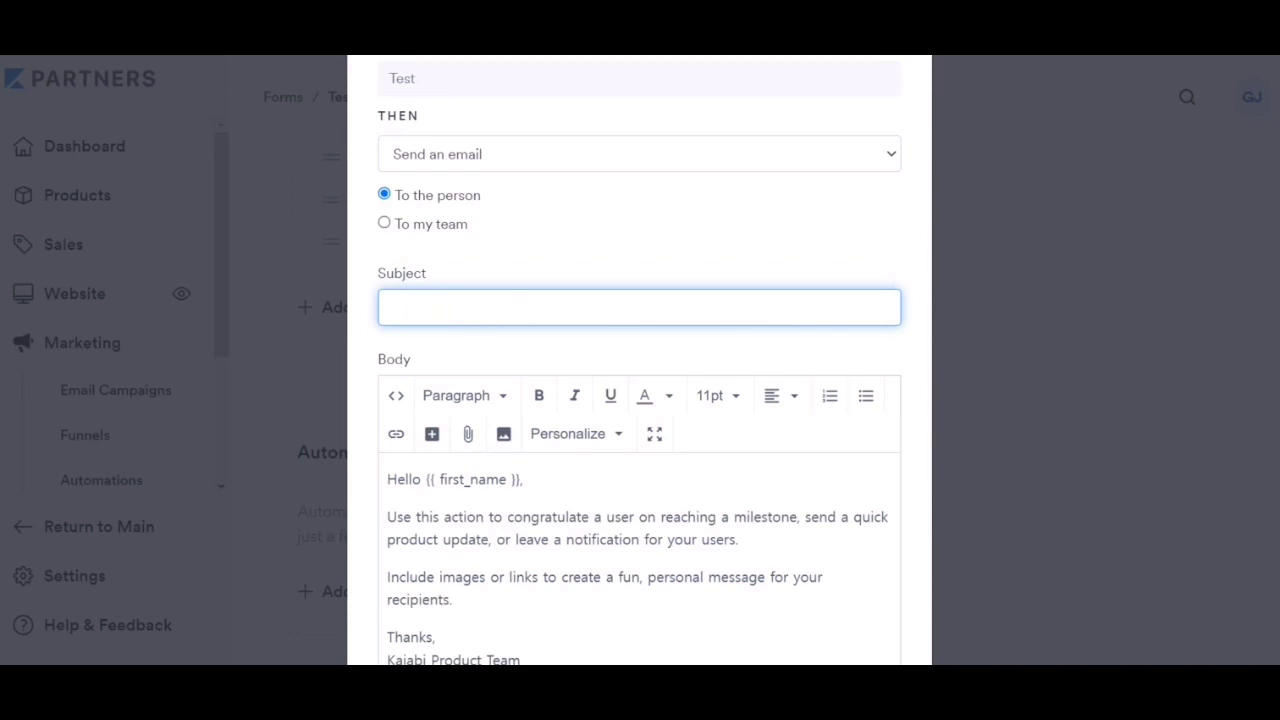
pyautogui.write('dy')
pyautogui.write('요청하신 ㅍ')
pyautogui.write('파일을 보내드립니')
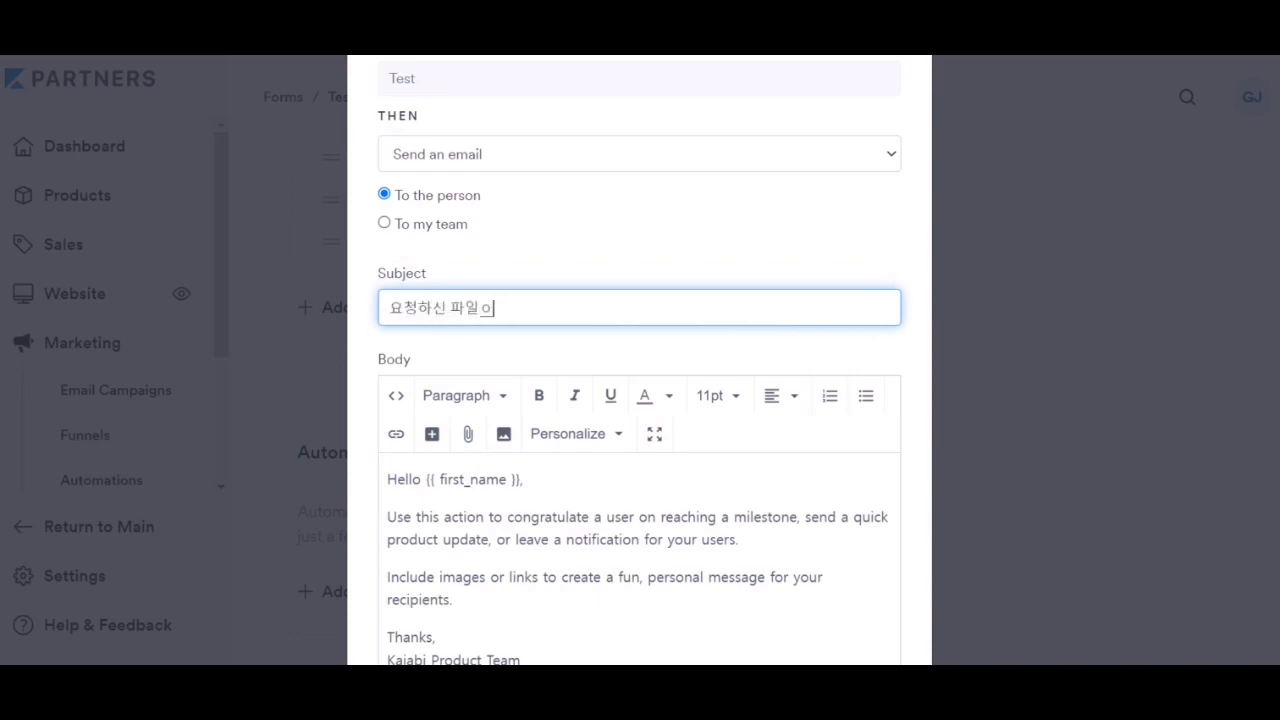
pyautogui.write('다.')
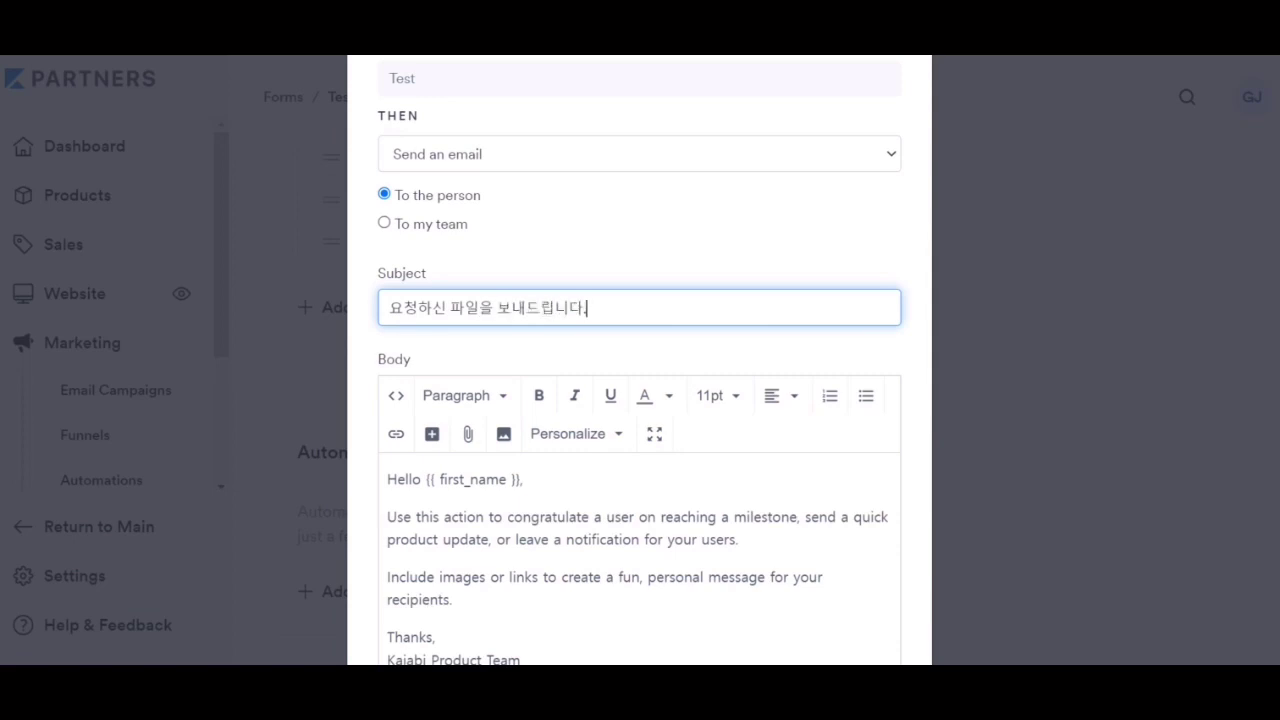
# Change the automation email's subject to "신청하신 강의 줌 링크를 보내드립니다.".
pyautogui.press('BackSpace')
pyautogui.press('BackSpace')
pyautogui.press('BackSpace')
pyautogui.press('BackSpace')
pyautogui.press('BackSpace')
pyautogui.press('BackSpace')
pyautogui.press('BackSpace')
pyautogui.press('BackSpace')
pyautogui.press('BackSpace')
pyautogui.press('BackSpace')
pyautogui.press('BackSpace')
pyautogui.press('BackSpace')
pyautogui.press('BackSpace')
pyautogui.press('BackSpace')
pyautogui.press('BackSpace')
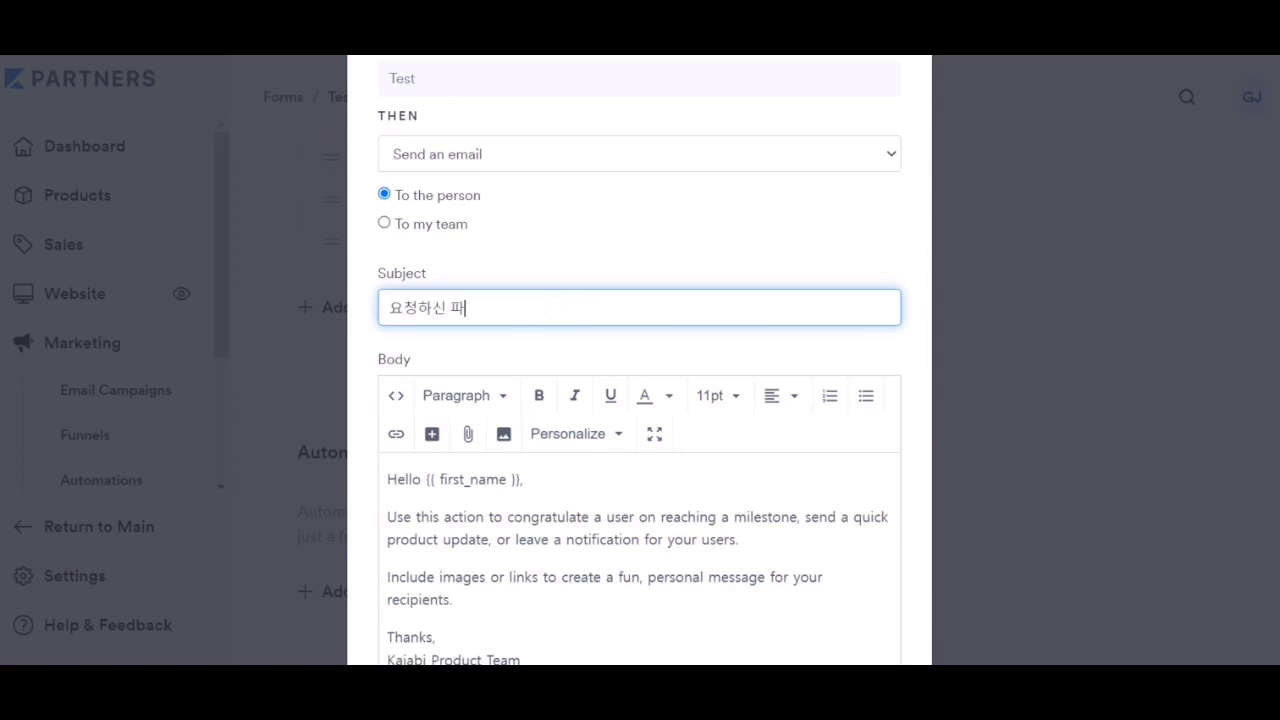
pyautogui.write('신청하신 강의의 리')
pyautogui.write('ㅇ크')
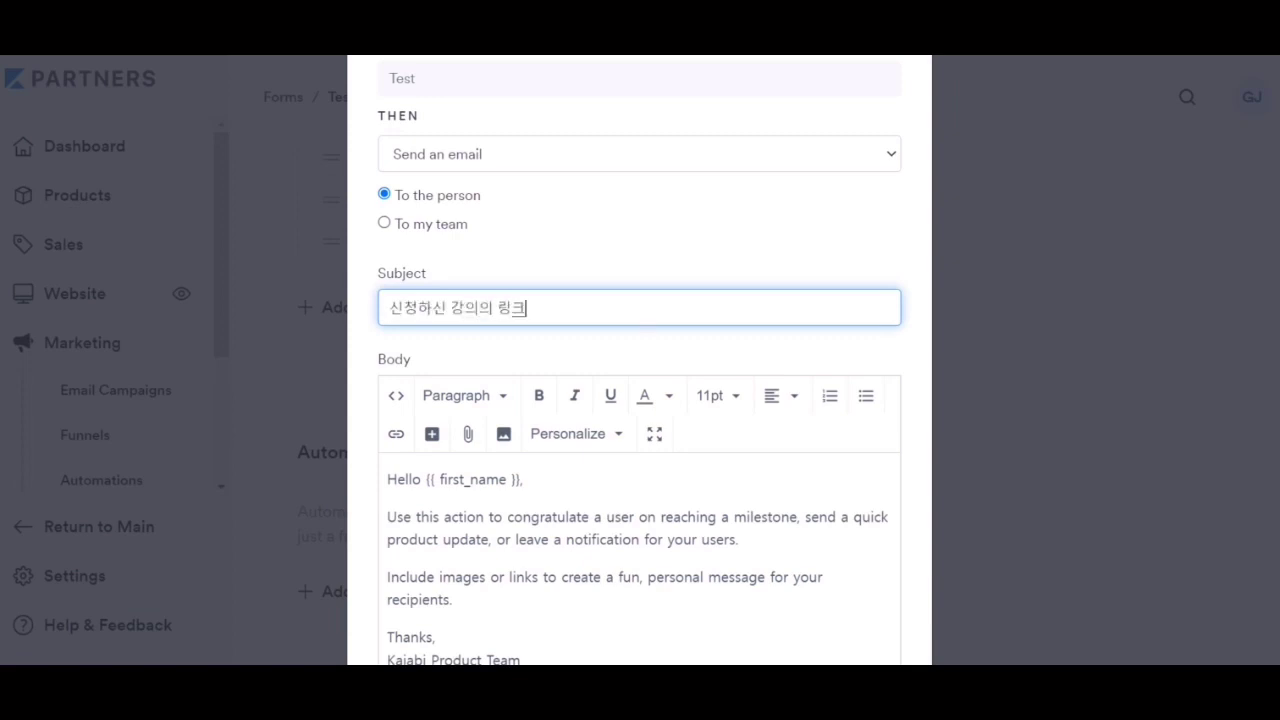
pyautogui.write('를')
pyautogui.press('BackSpace')
pyautogui.press('BackSpace')
pyautogui.press('BackSpace')
pyautogui.write('ㅈㅜㅁ 링ㅋㅡ')
pyautogui.press('Left')
pyautogui.press('Left')
pyautogui.press('Left')
pyautogui.press('Left')
pyautogui.press('Left')
pyautogui.press('BackSpace')
pyautogui.press('End')
pyautogui.write('를 보냄')
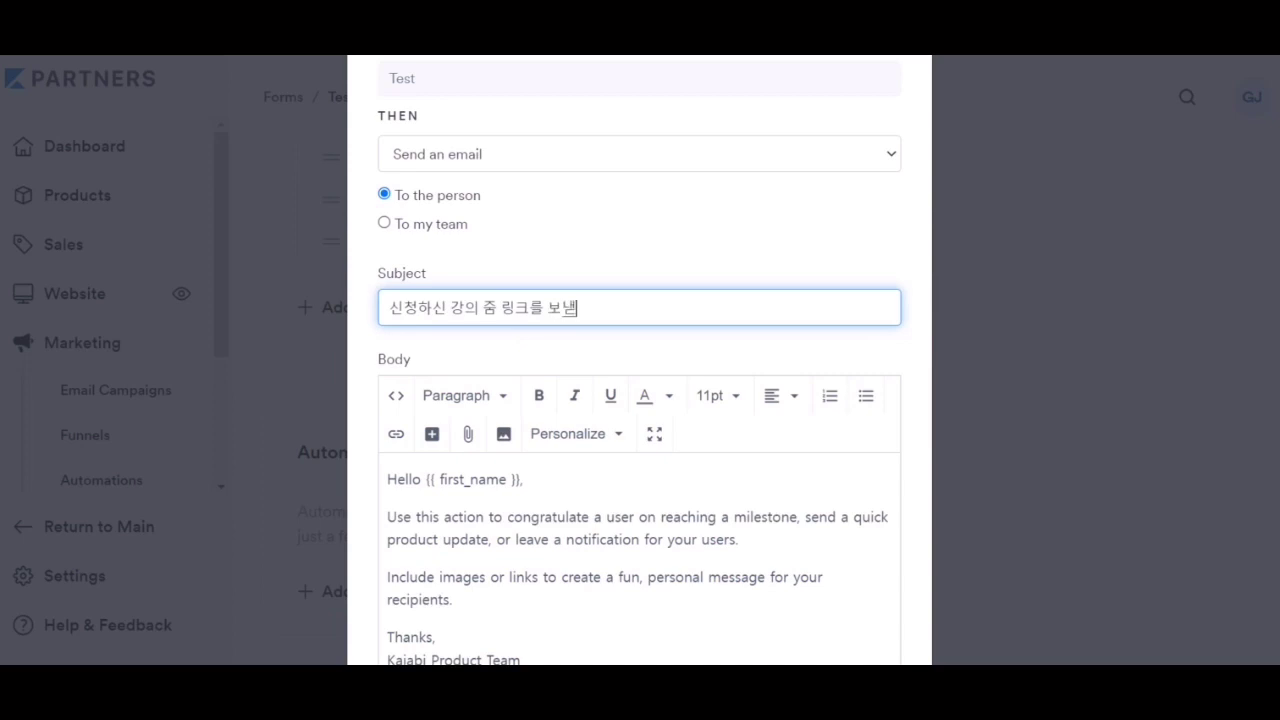
pyautogui.press('BackSpace')
pyautogui.write('드립니다.')
# Delete the default message text from the automation email's body.
pyautogui.scroll(-2, 640, 360)
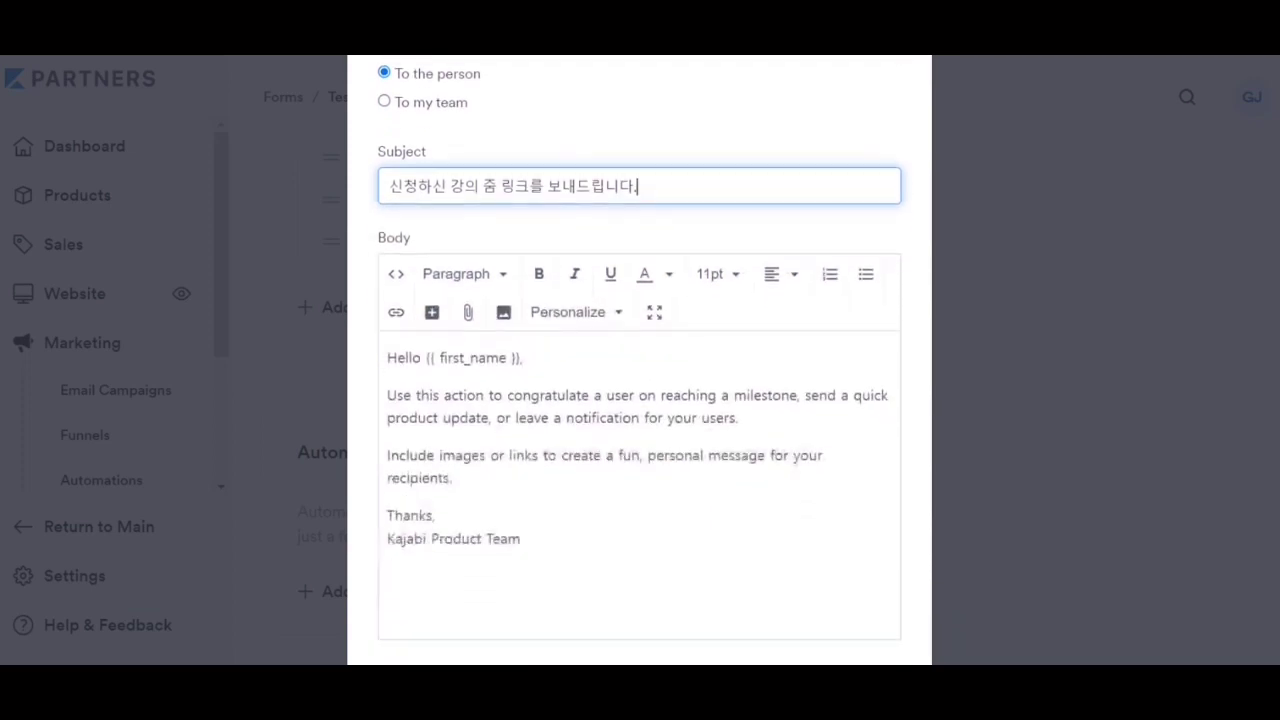
pyautogui.moveTo(388, 325); pyautogui.dragTo(521, 507)
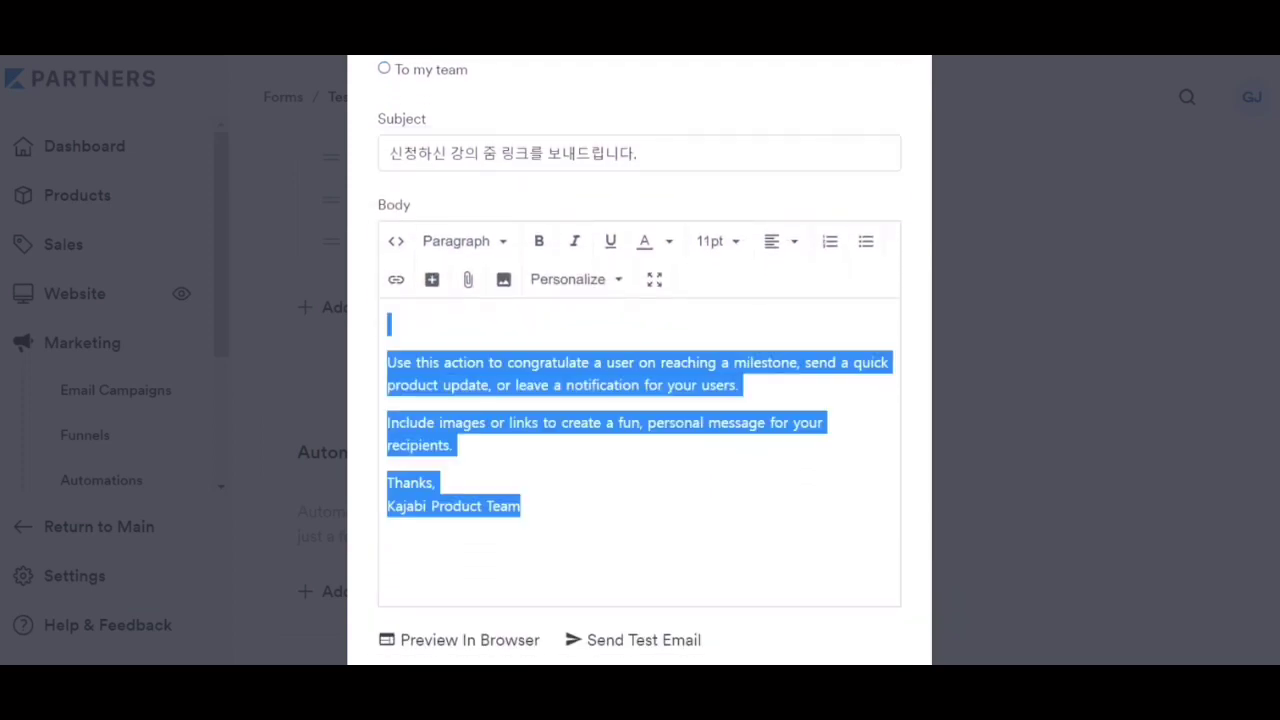
pyautogui.press('BackSpace')
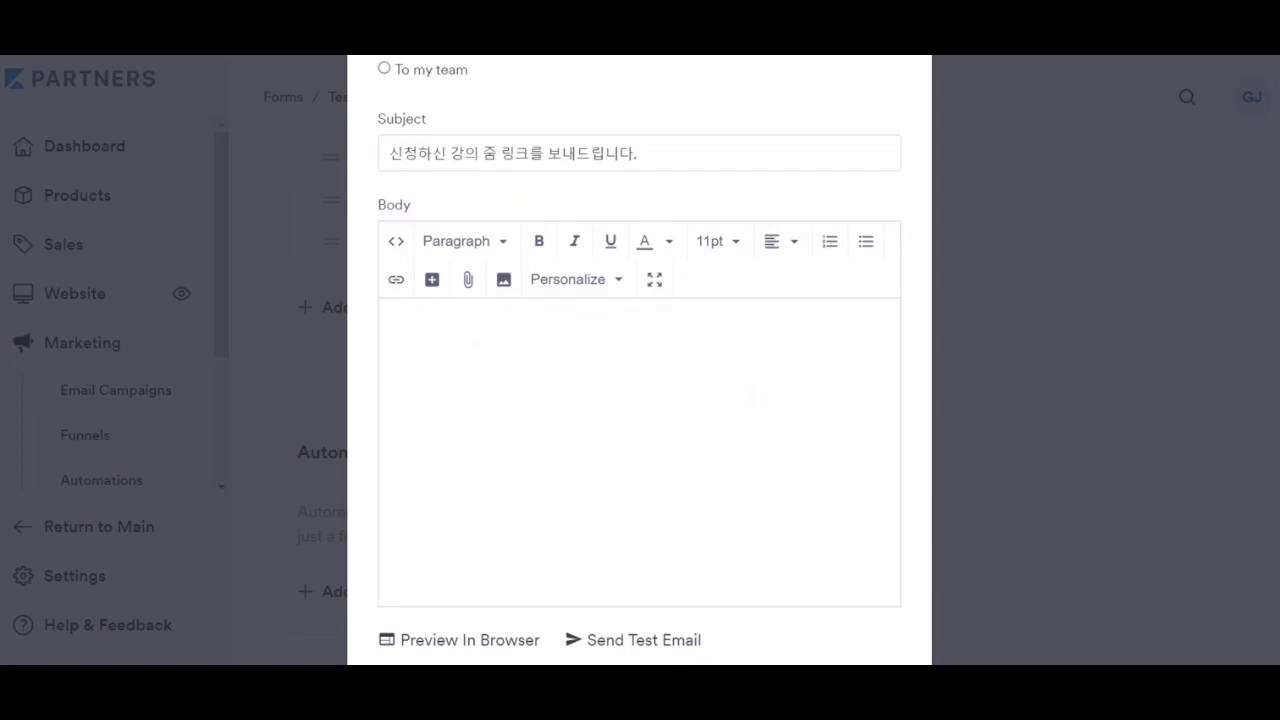
# Insert the "성함" personalization field in the body and follow it with "님, 신청하신 강의 줌 링크를 보내드립니다." and blank lines.
pyautogui.click(576, 279)
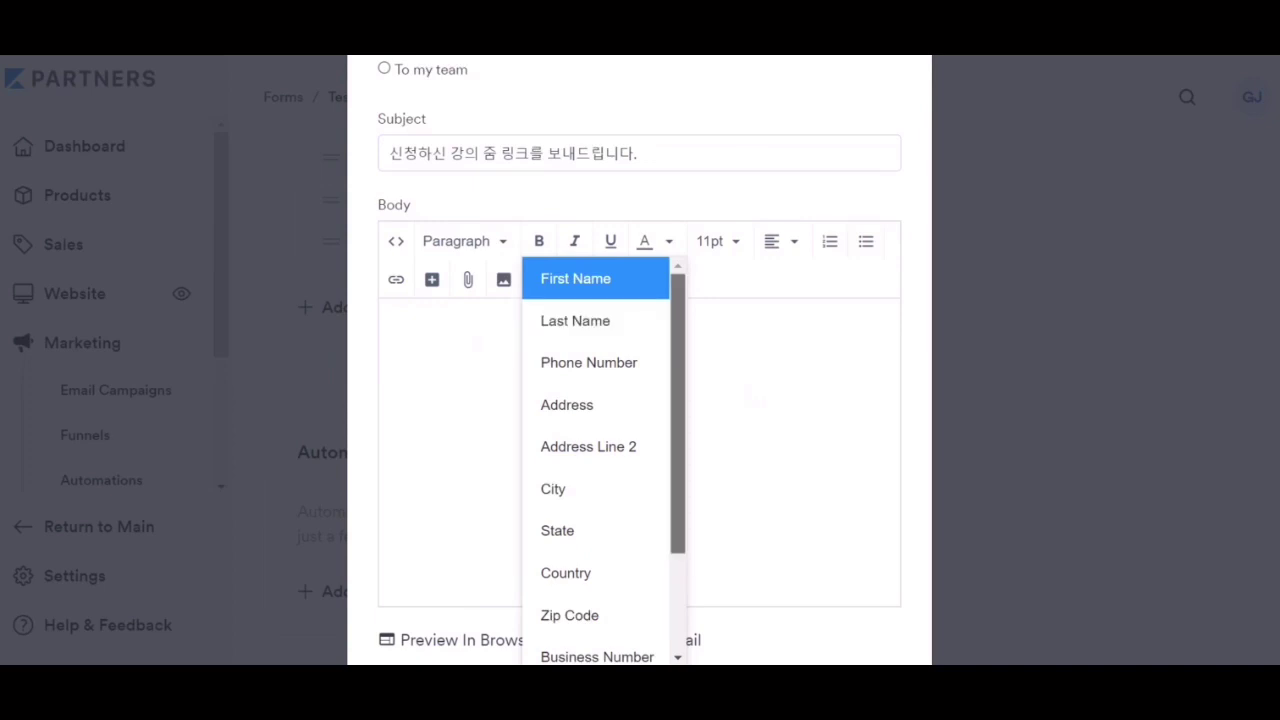
pyautogui.scroll(-3, 596, 460)
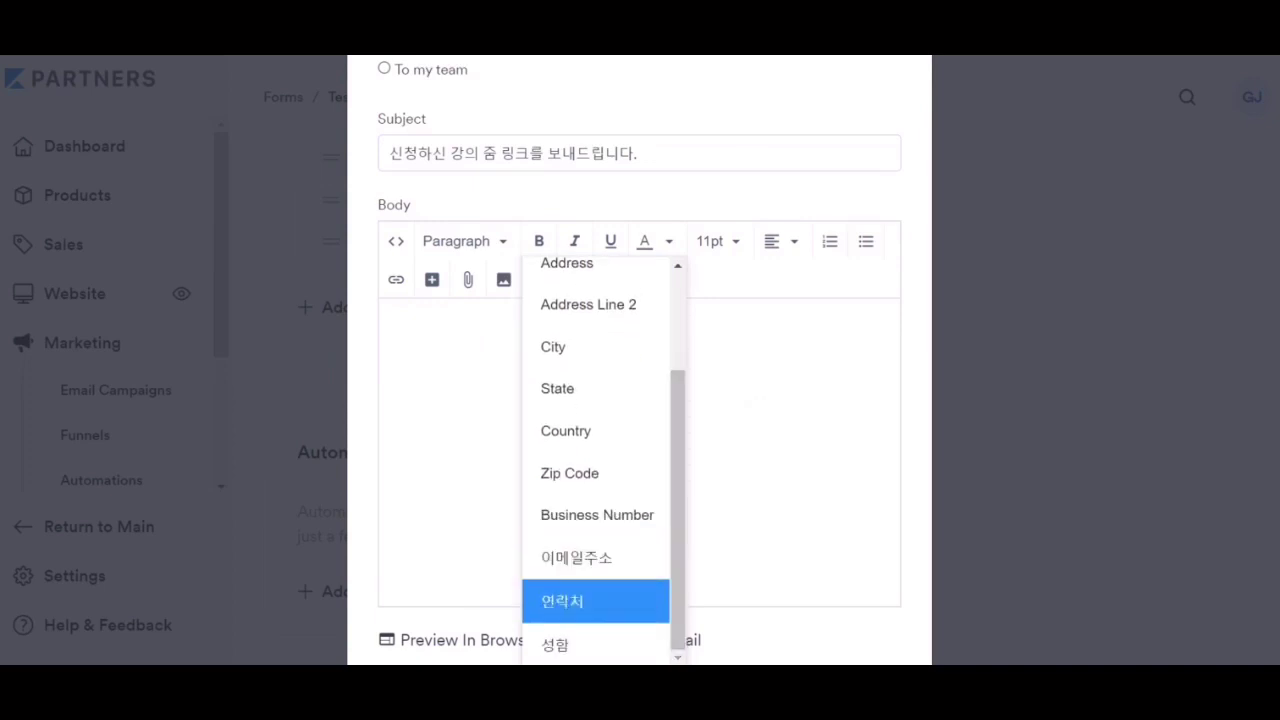
pyautogui.click(555, 645)
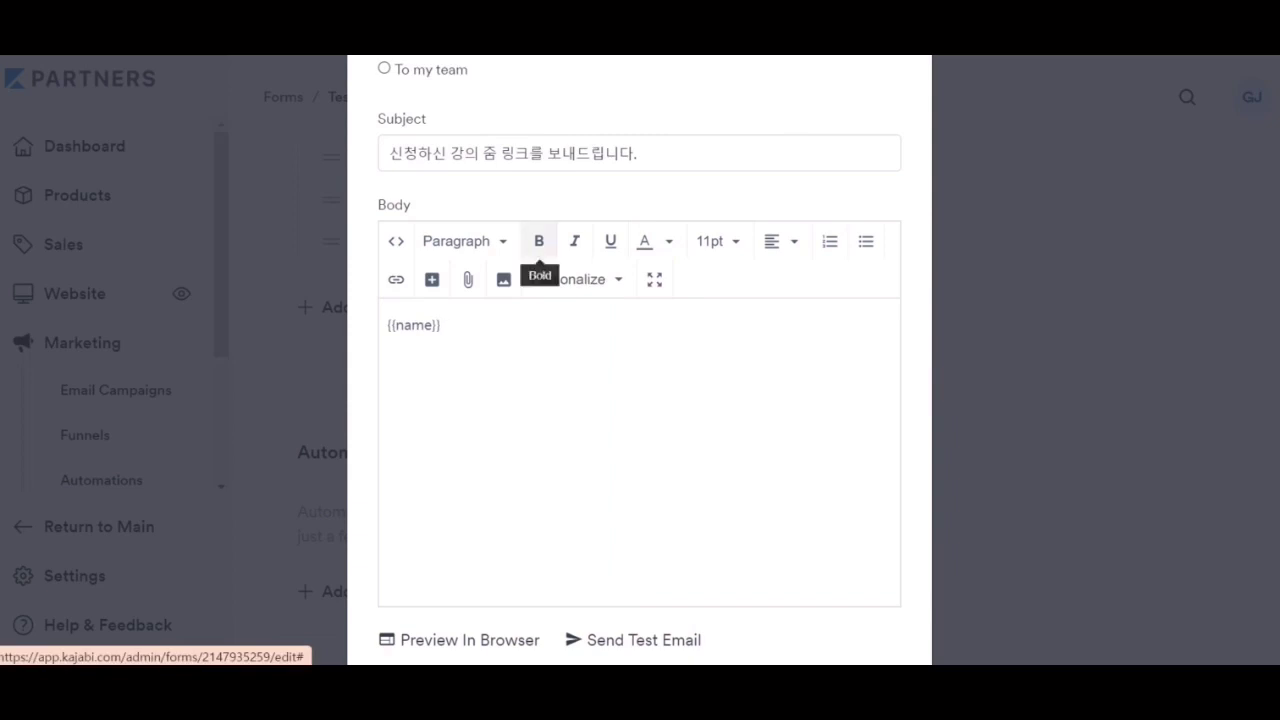
pyautogui.write('님')
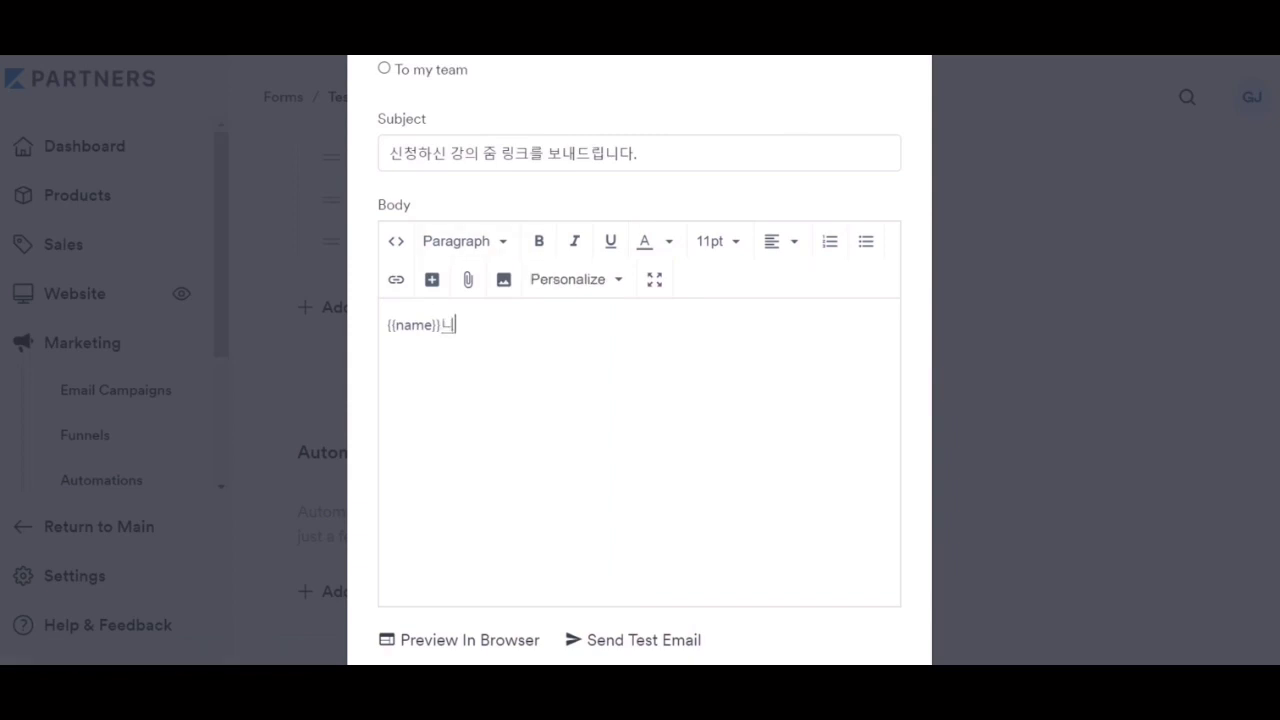
pyautogui.write(', 신청')
pyautogui.write('하신 강의 줌')
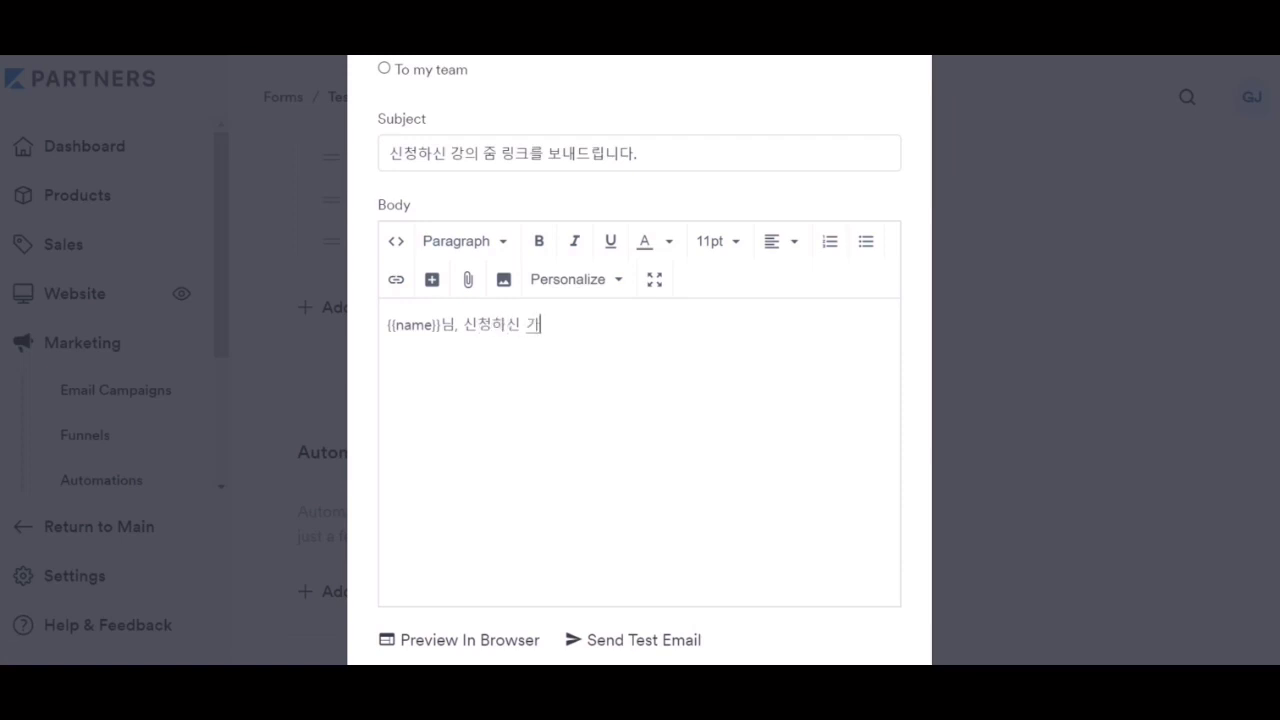
pyautogui.write(' 링크를')
pyautogui.write(' 보내드립니다')
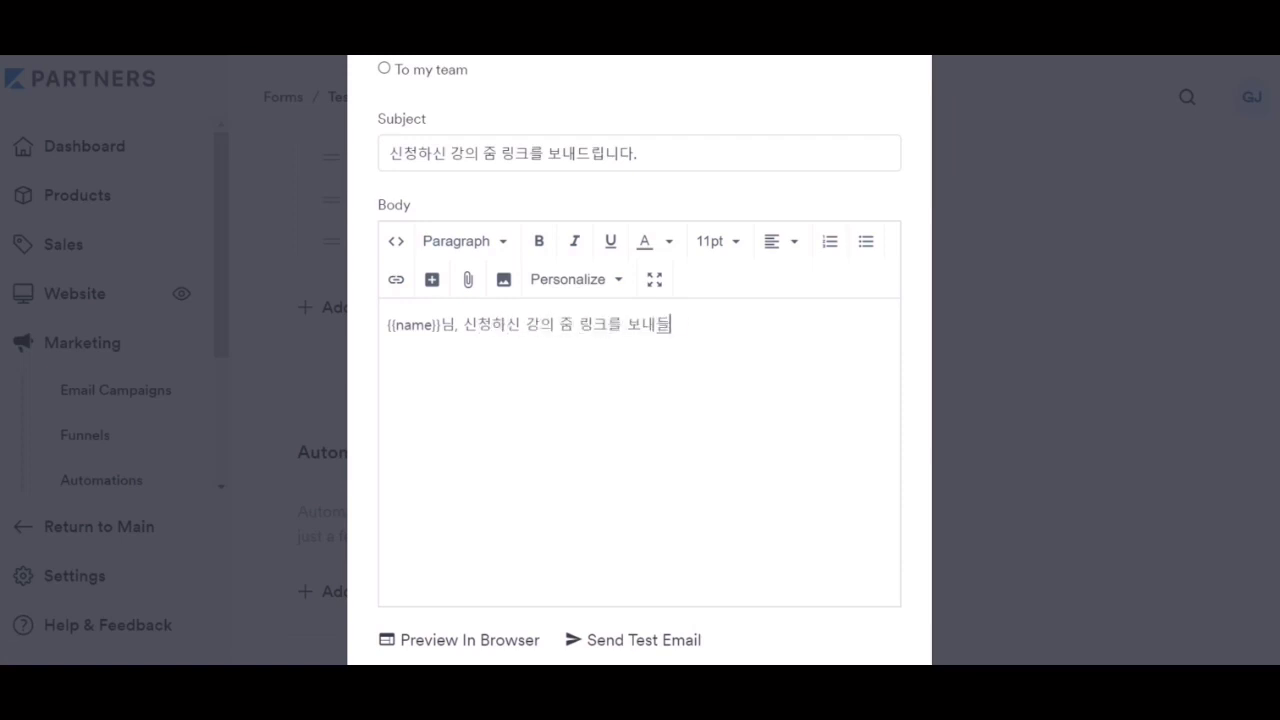
pyautogui.write('.')
pyautogui.press('Return')
pyautogui.press('Return')
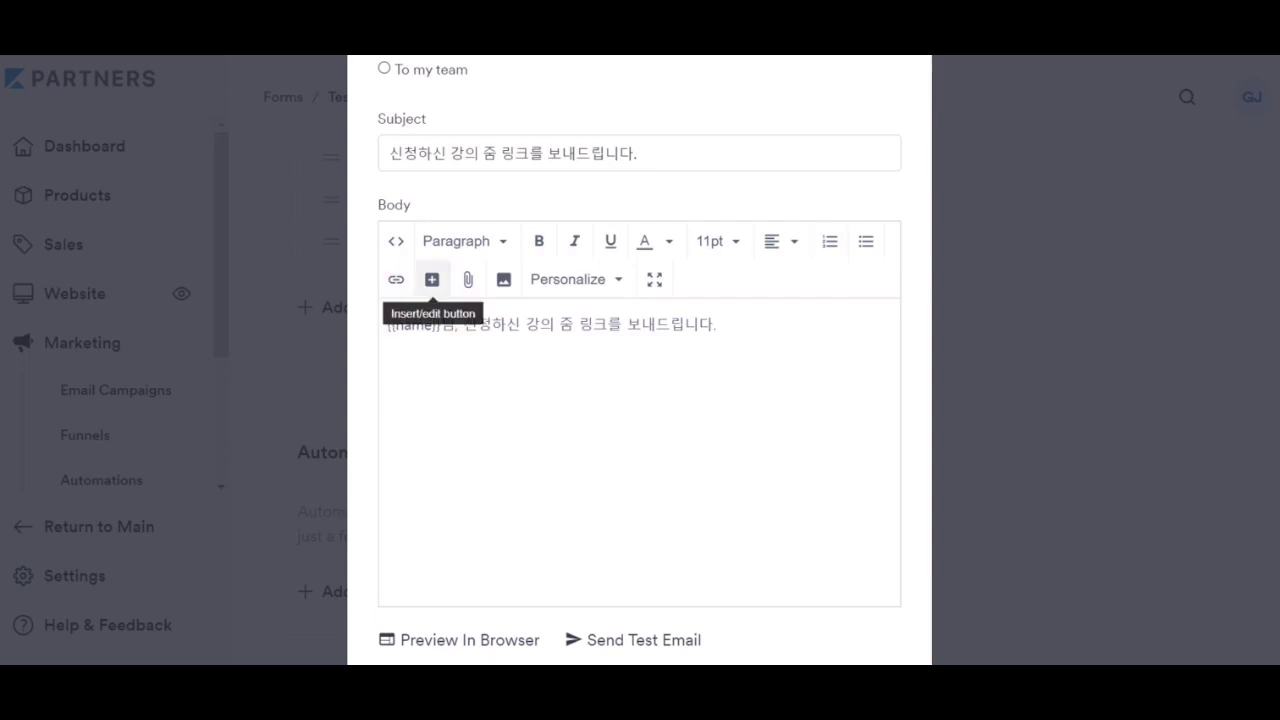
# Start inserting a button below the greeting line with the URL "bosslab.com".
pyautogui.click(432, 279)
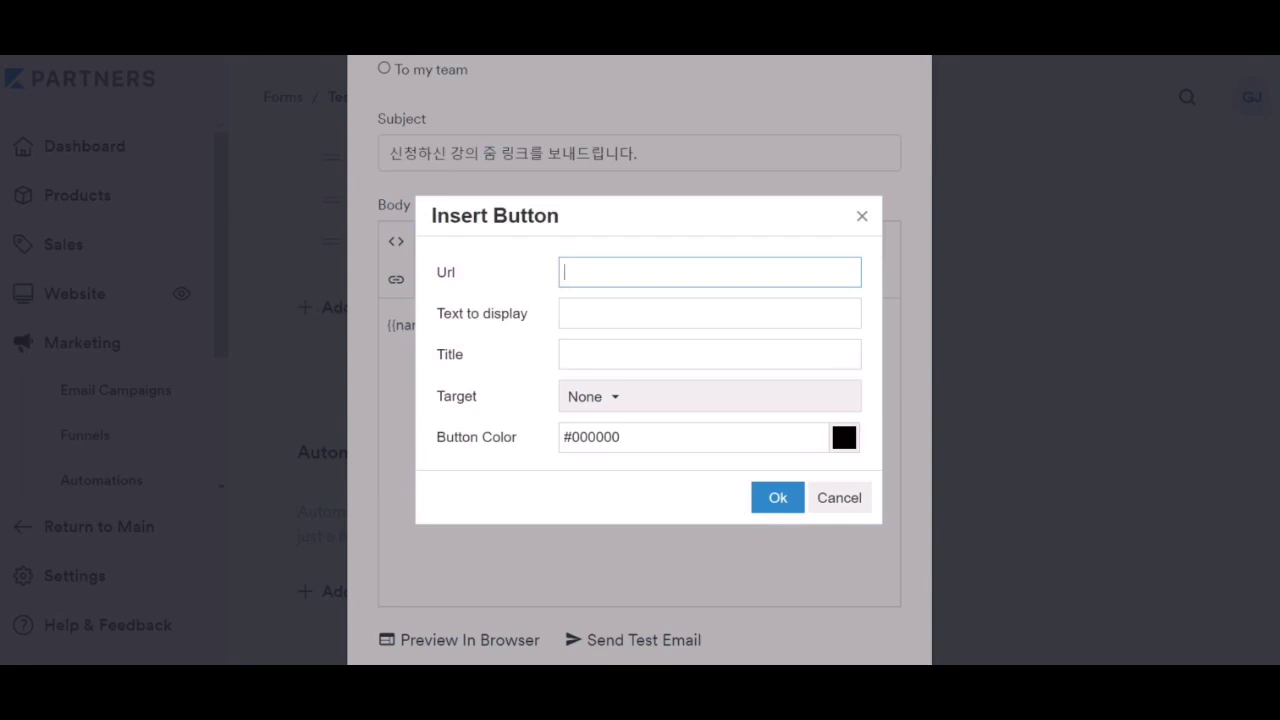
pyautogui.write('bosslab.com')
pyautogui.click(565, 313)
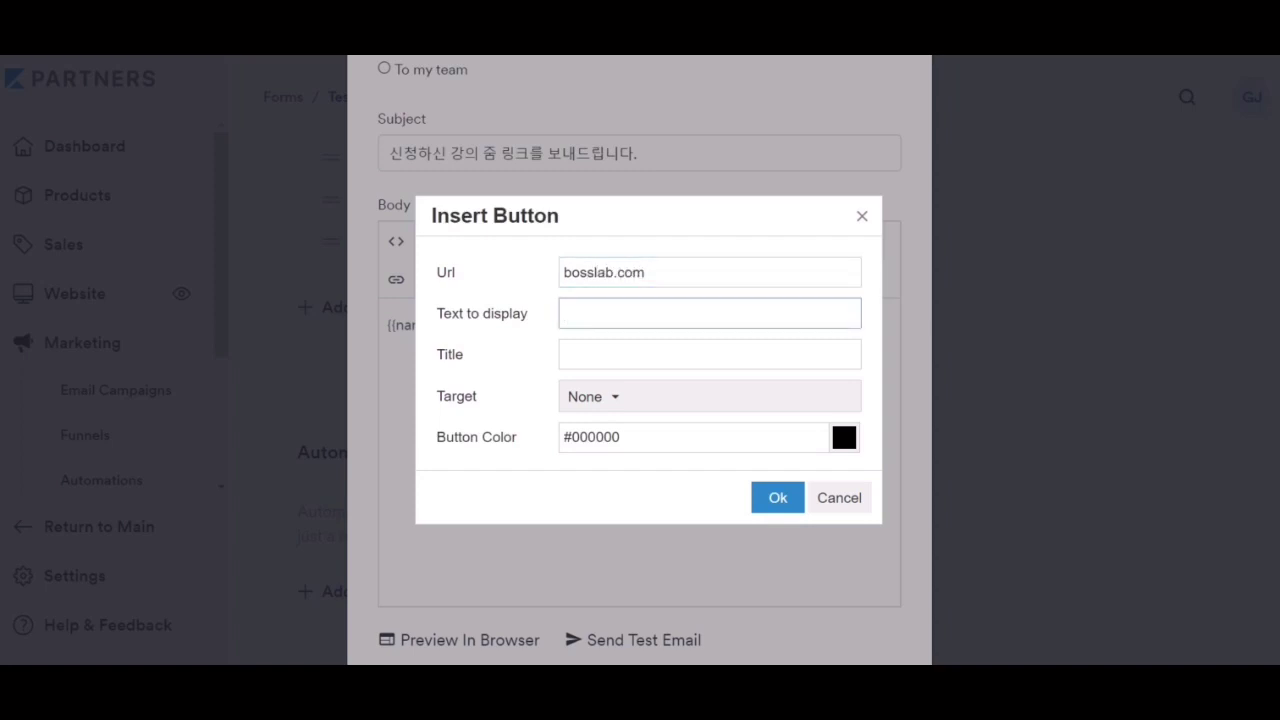
pyautogui.write('사이트 구겨')
pyautogui.write('경하기')
pyautogui.press('BackSpace')
pyautogui.press('BackSpace')
pyautogui.press('BackSpace')
pyautogui.press('BackSpace')
pyautogui.press('BackSpace')
pyautogui.press('BackSpace')
pyautogui.press('BackSpace')
pyautogui.press('BackSpace')
pyautogui.press('BackSpace')
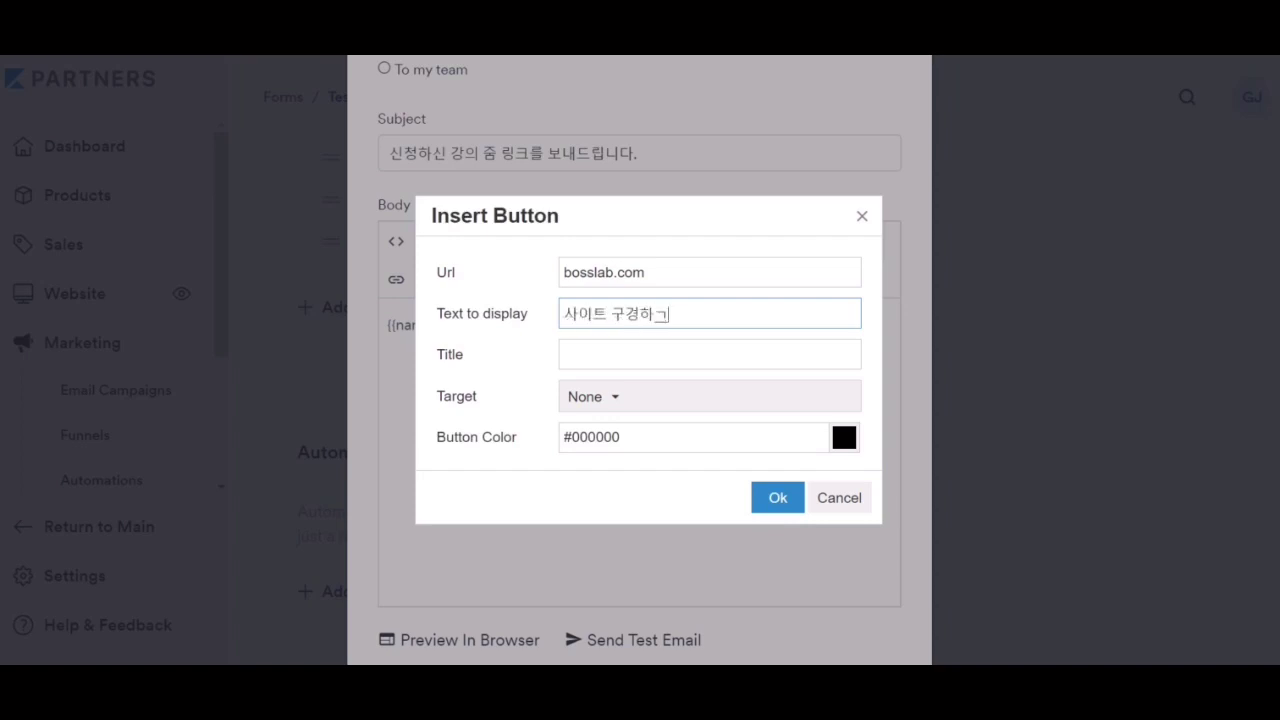
# Set the button's display text to "다른 강의알아보기" and insert it into the email body.
pyautogui.write('다른 강의')
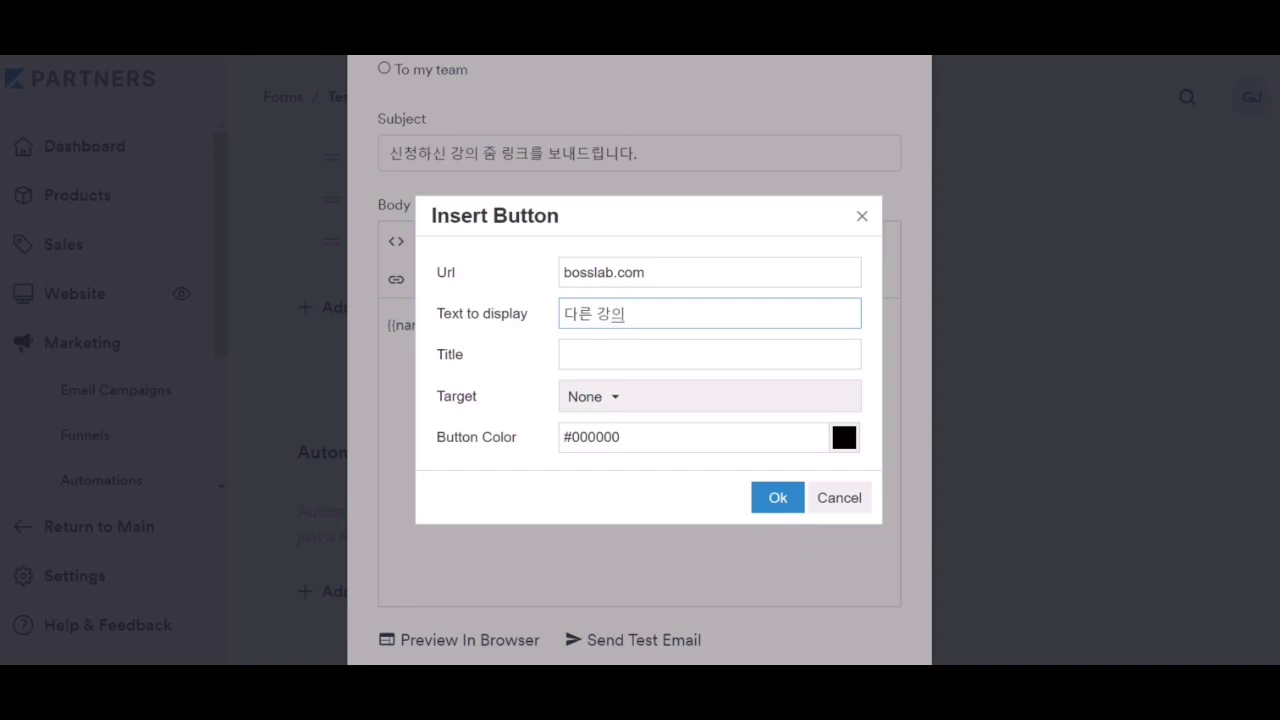
pyautogui.write('알아보기')
pyautogui.press('Return')
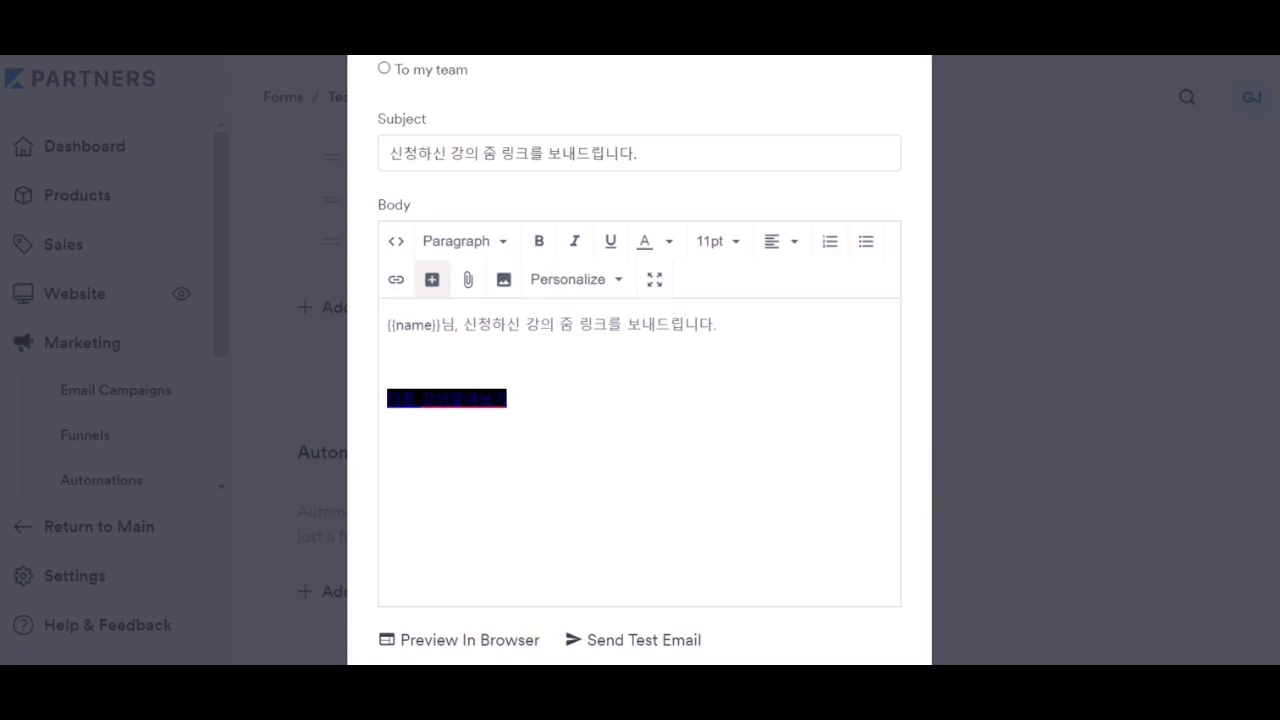
# Add the closing line "감사합니다." beneath the button in the email body.
pyautogui.press('Return')
pyautogui.press('Return')
pyautogui.write('ㄱ')
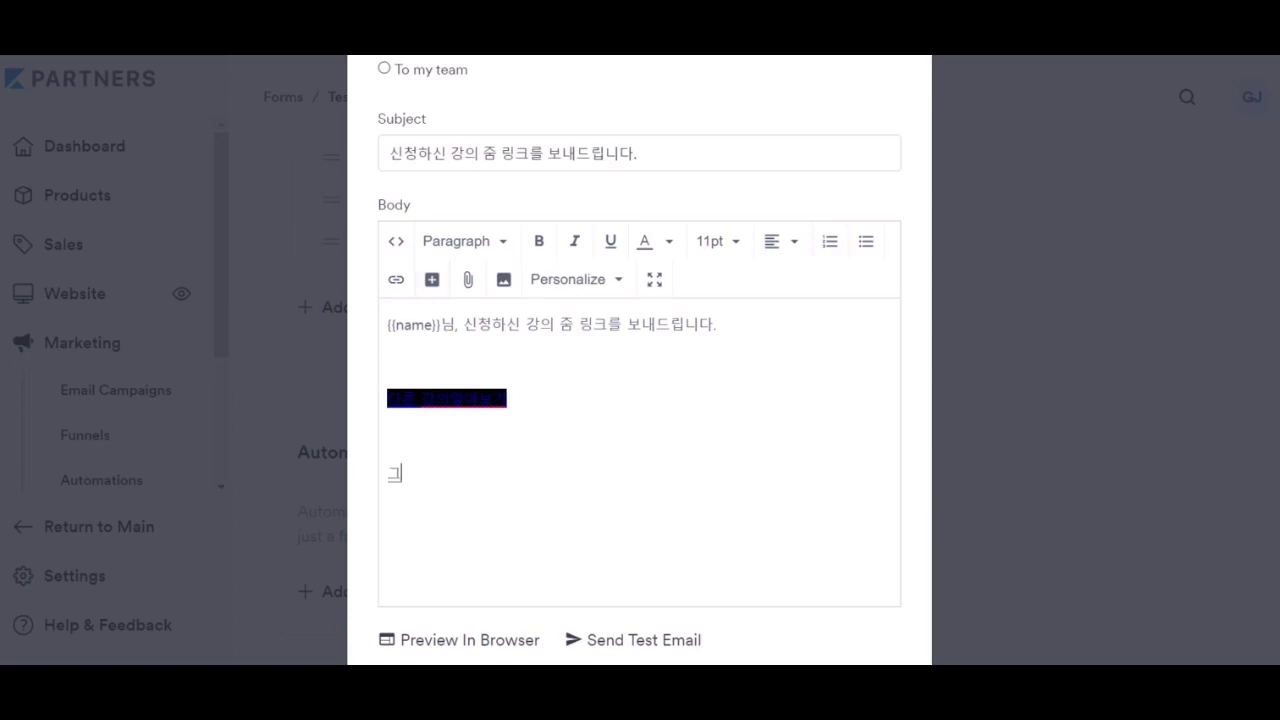
pyautogui.write('감사합니다.')
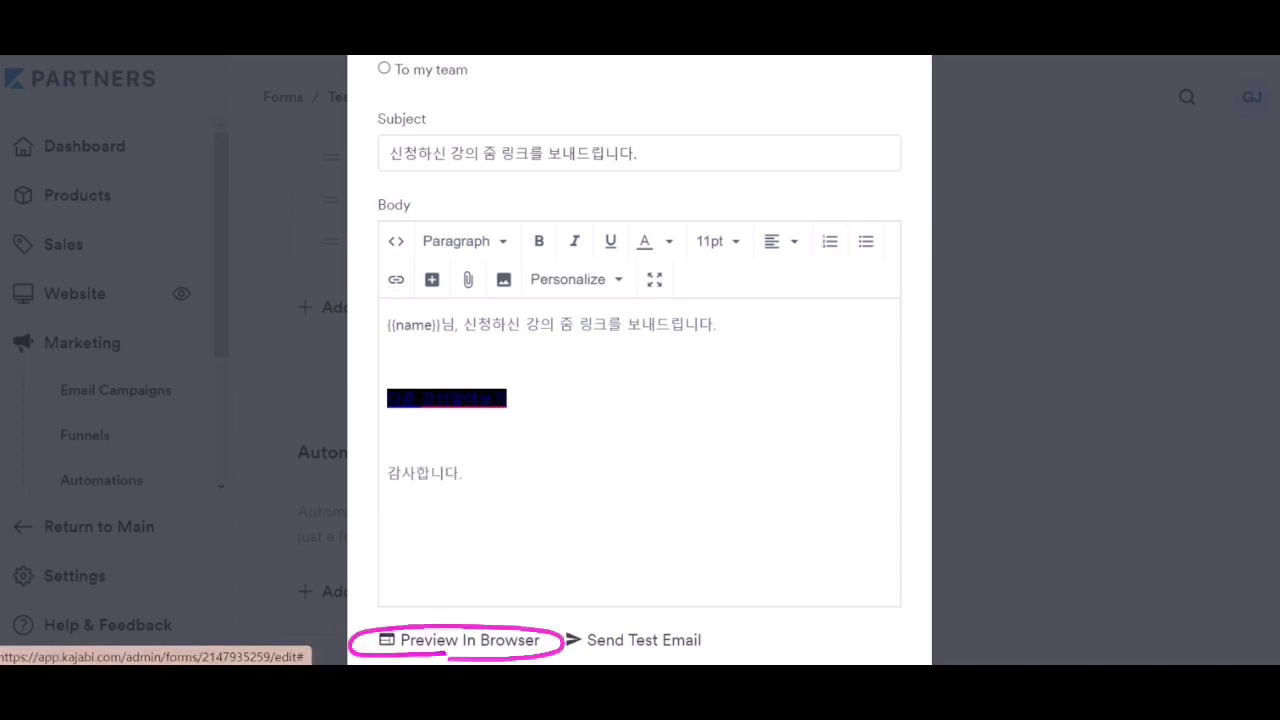
# Preview the email in the browser and enter "hello" as the test email's recipient.
pyautogui.click(460, 640)
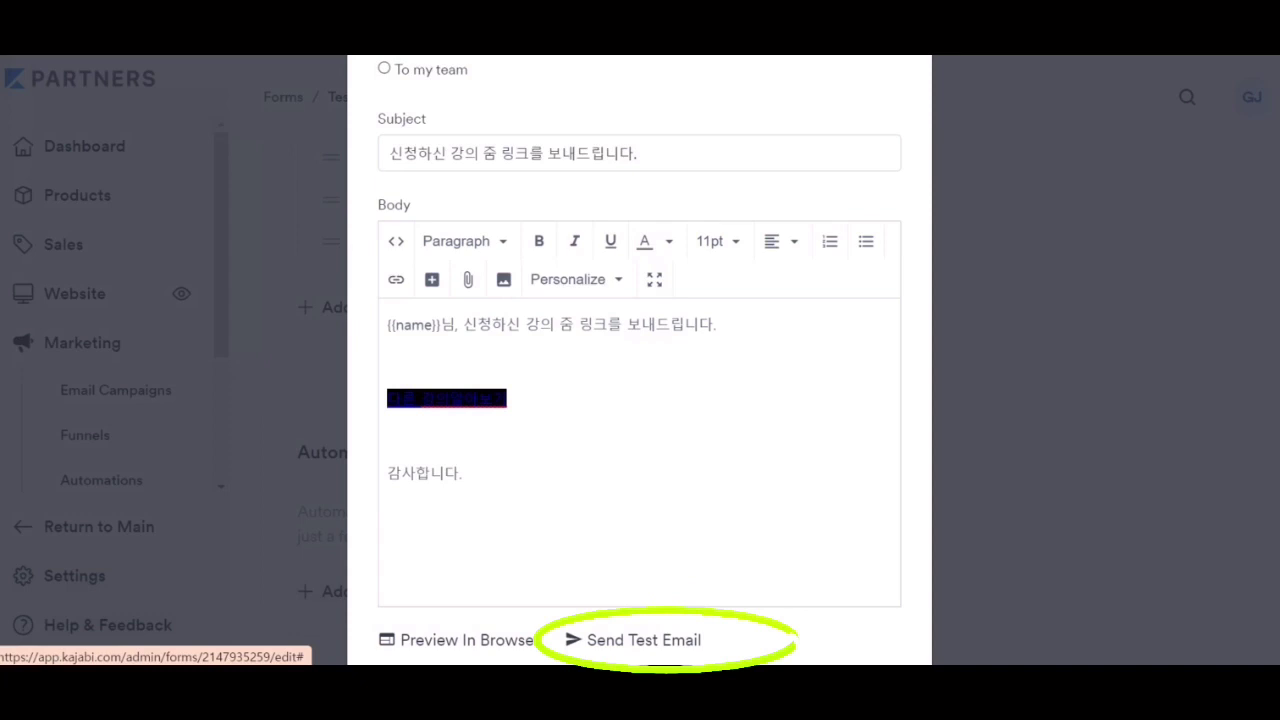
pyautogui.write('hello')
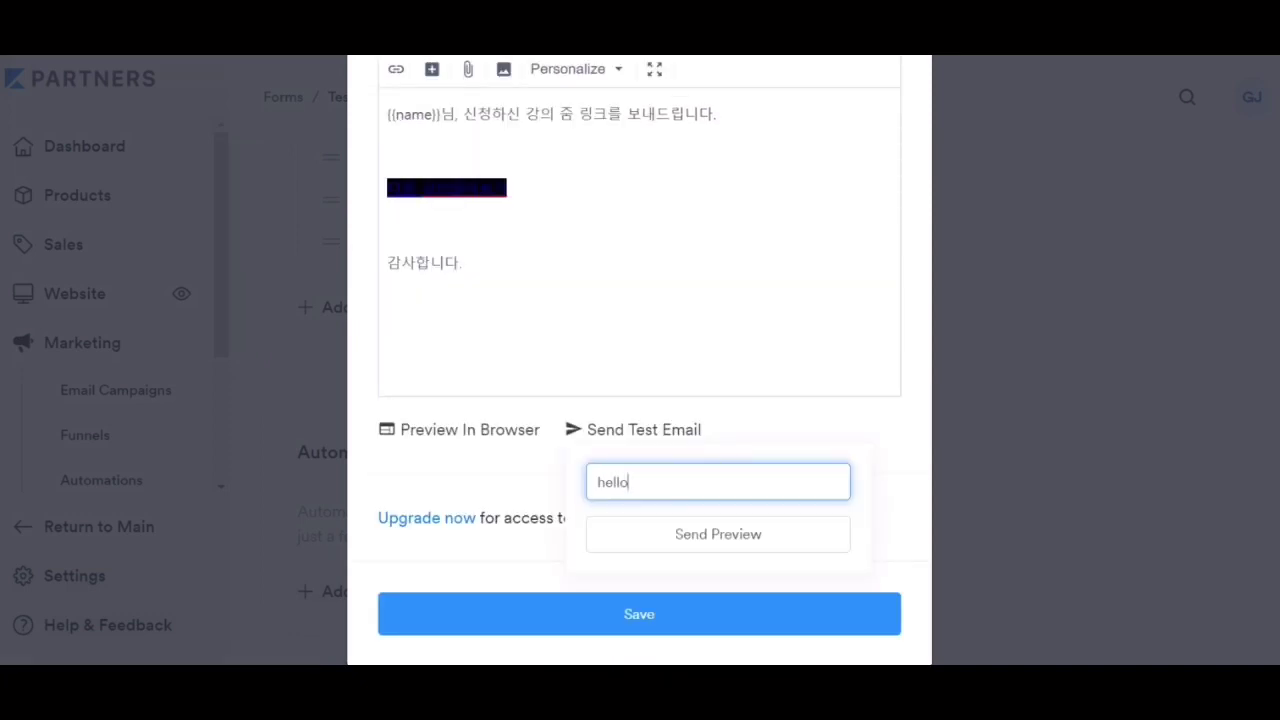
# Save the email automation and the Test form.
pyautogui.click(639, 614)
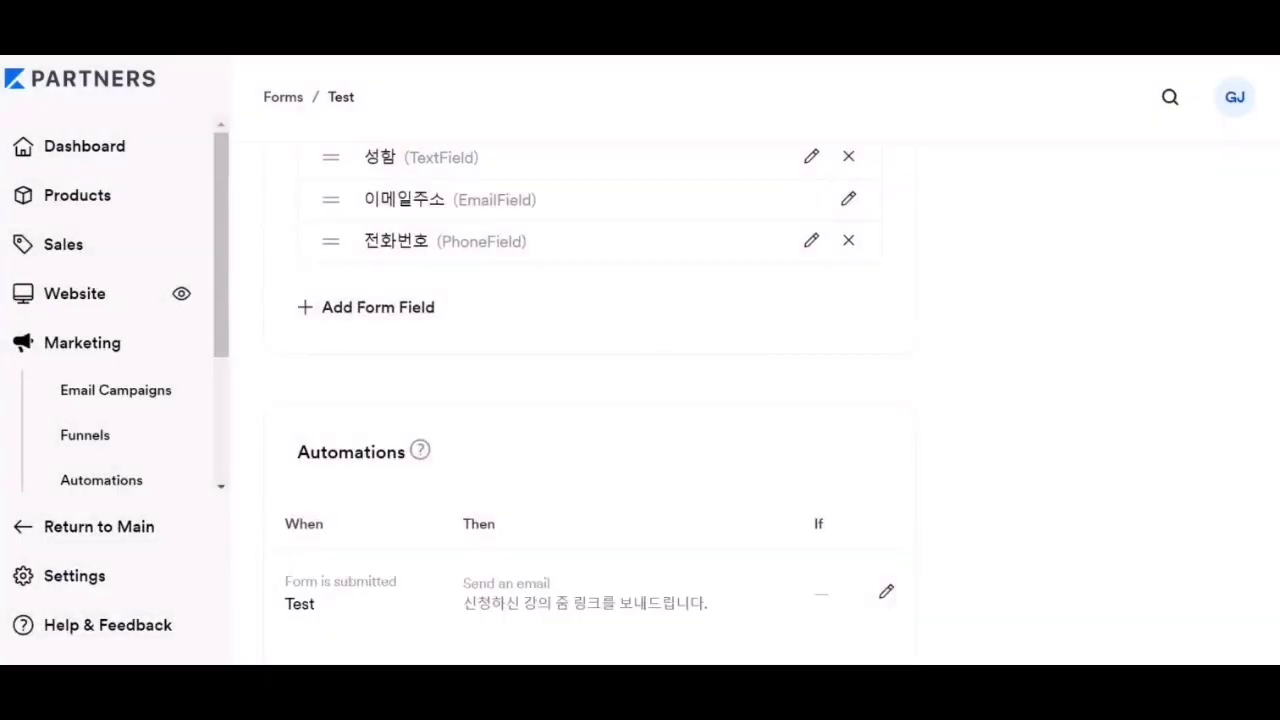
pyautogui.scroll(-1, 590, 400)
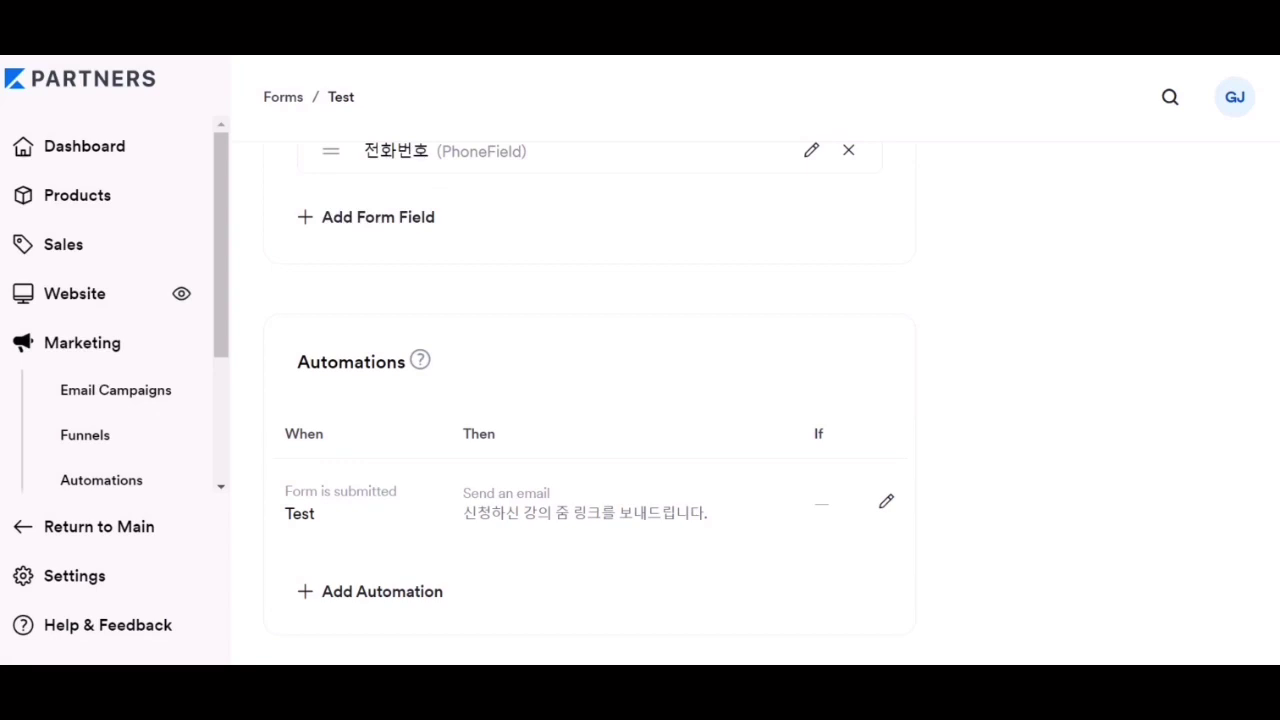
pyautogui.scroll(10, 590, 400)
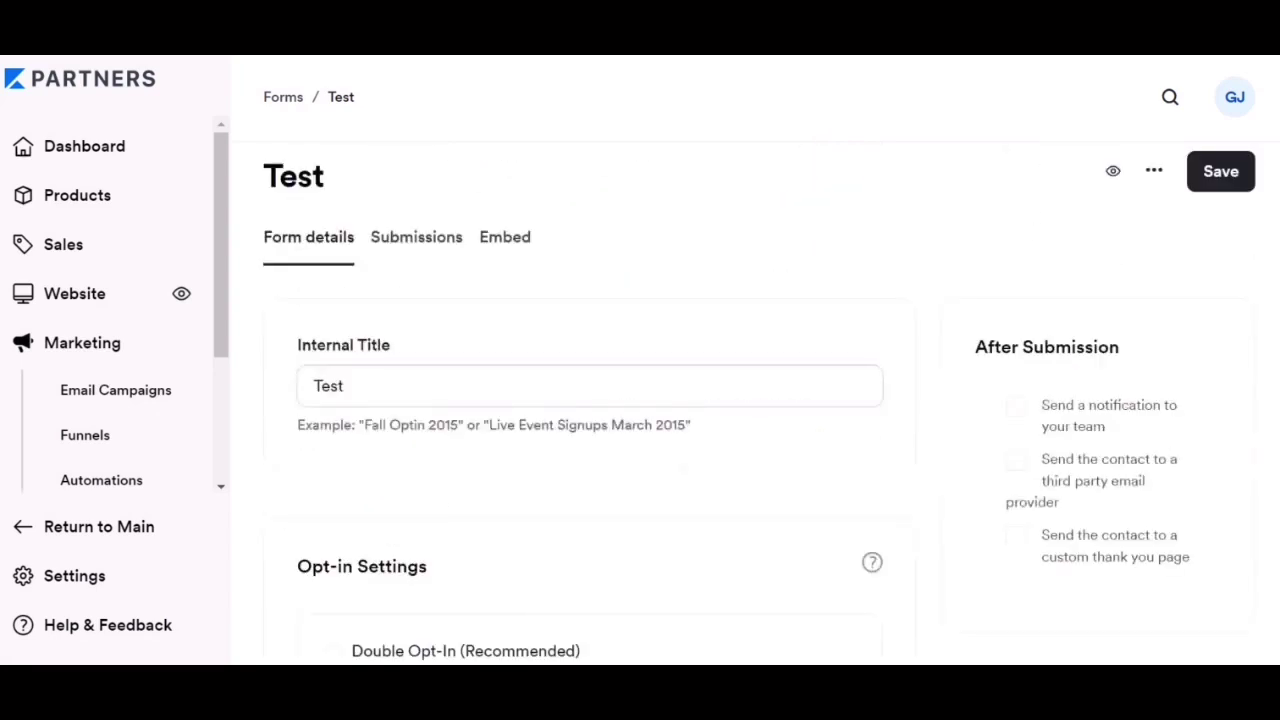
pyautogui.click(1220, 179)
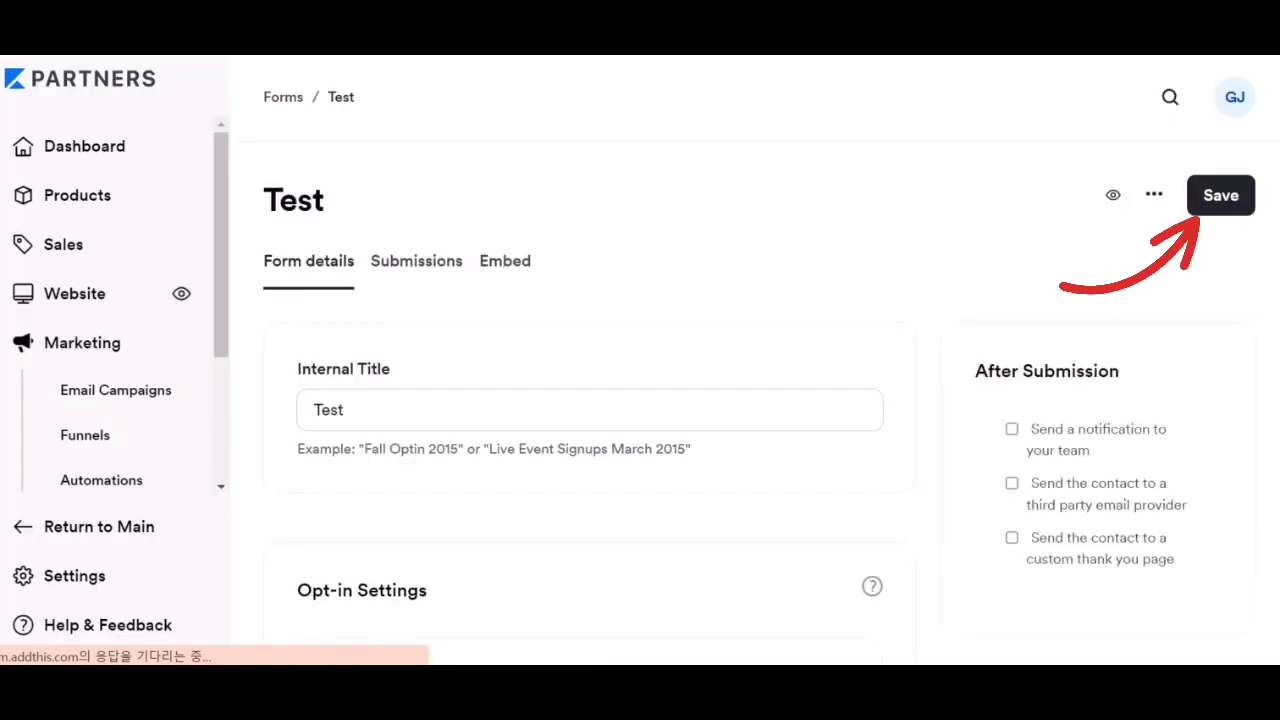
# Go to the website's landing pages and start a new landing page.
pyautogui.scroll(-3, 590, 420)
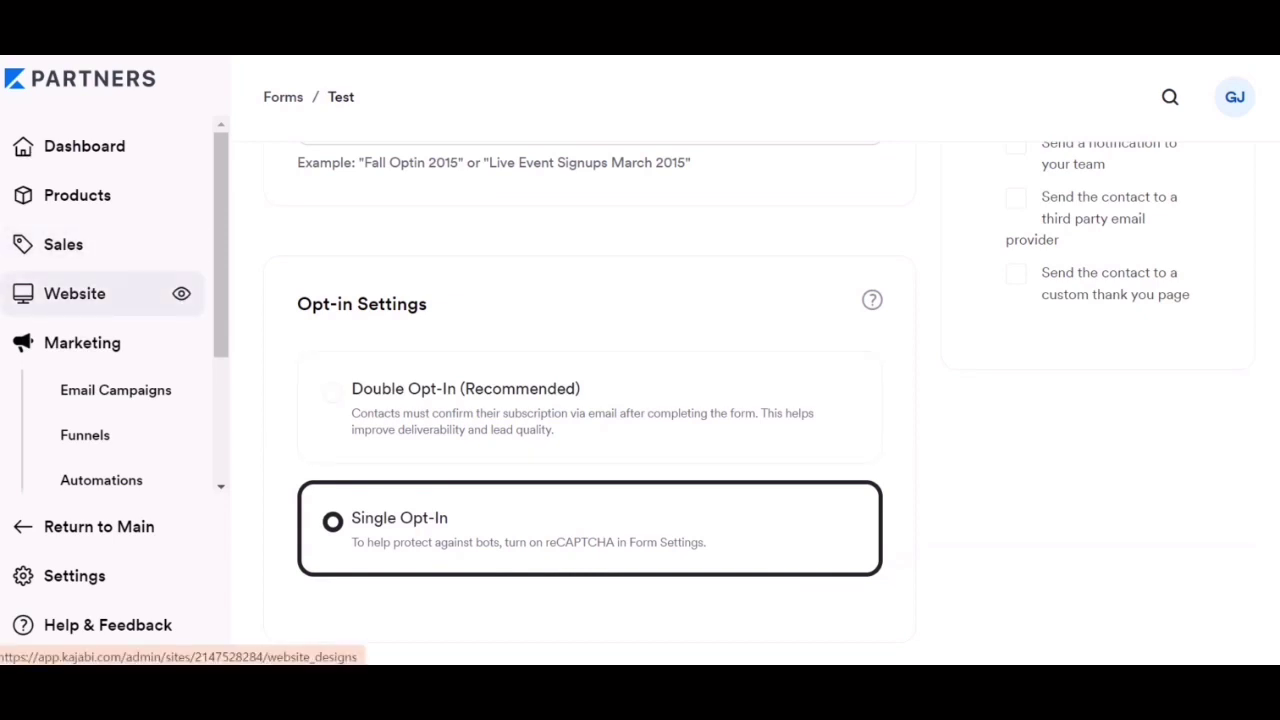
pyautogui.click(74, 293)
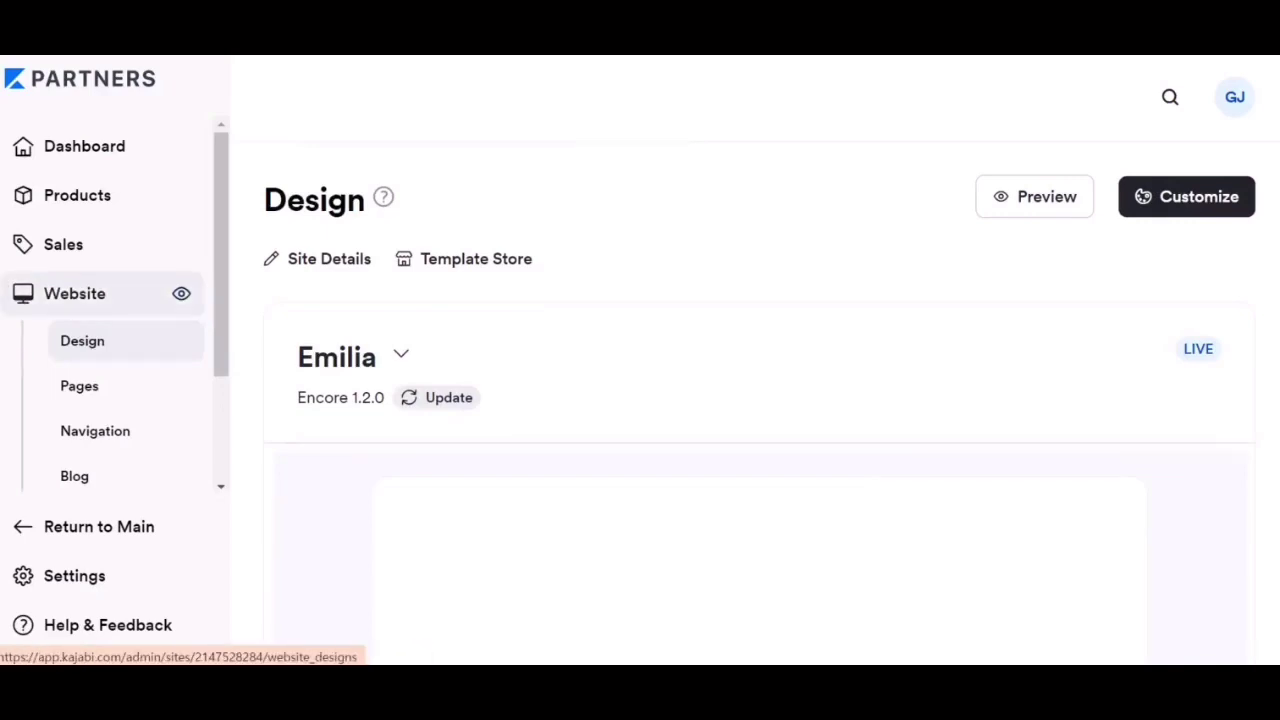
pyautogui.click(100, 386)
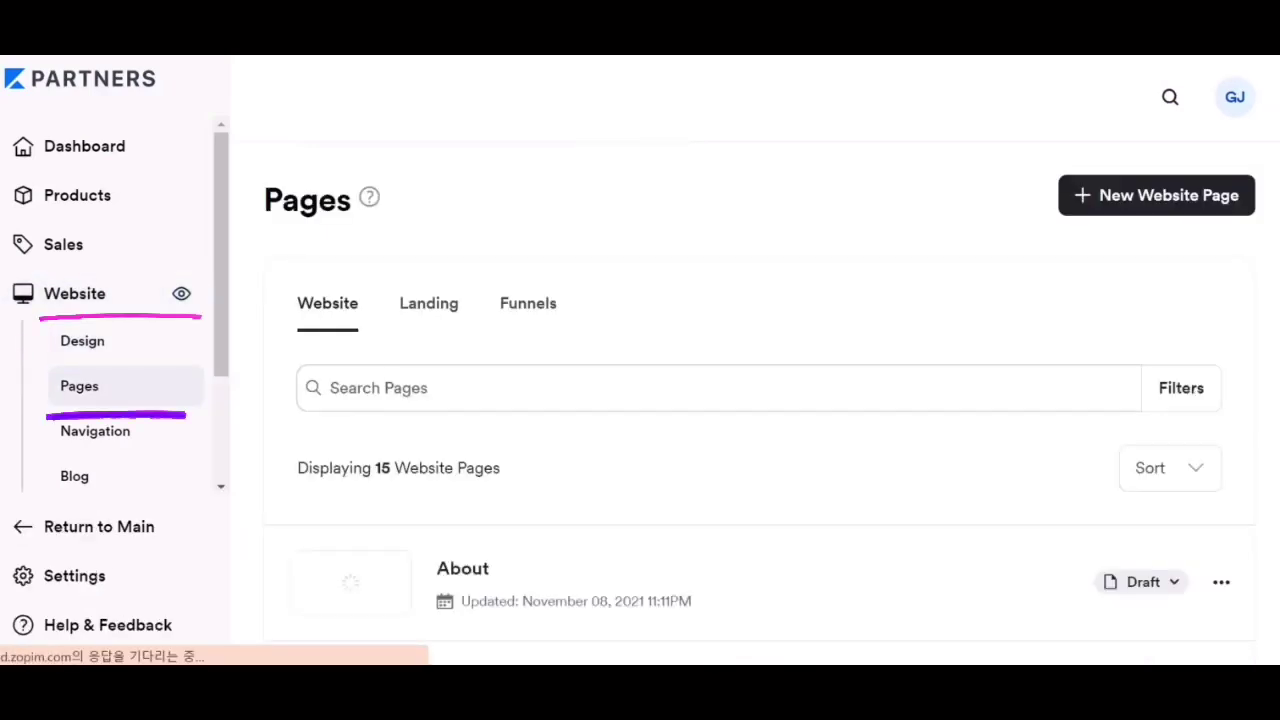
pyautogui.click(429, 303)
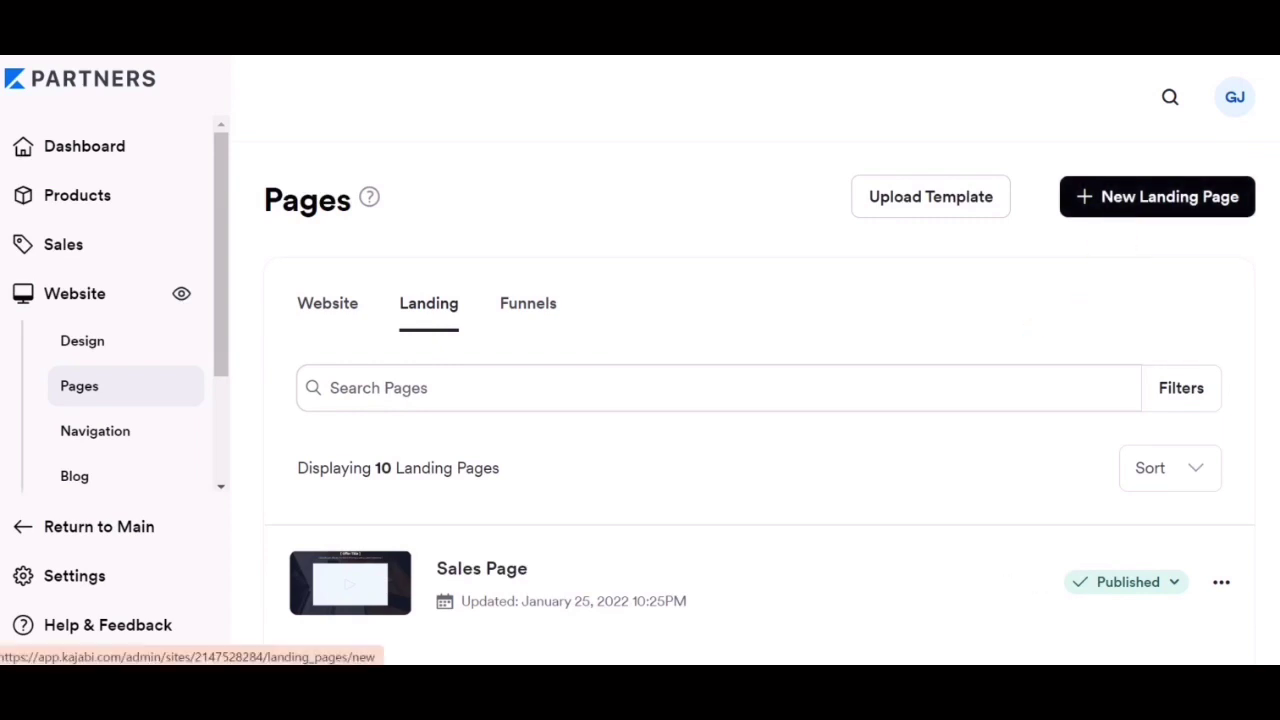
pyautogui.click(1157, 196)
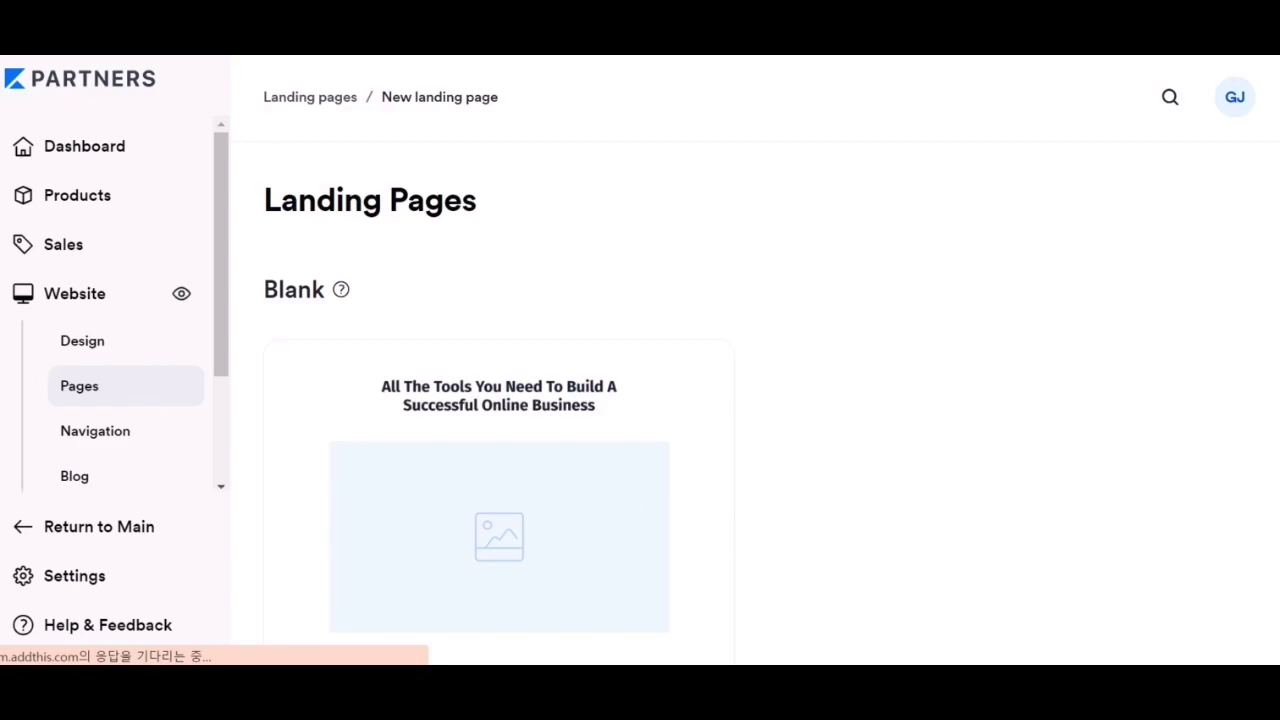
# Browse the landing page templates and expand the Opt-in category to look through all of its designs.
pyautogui.scroll(-12, 750, 400)
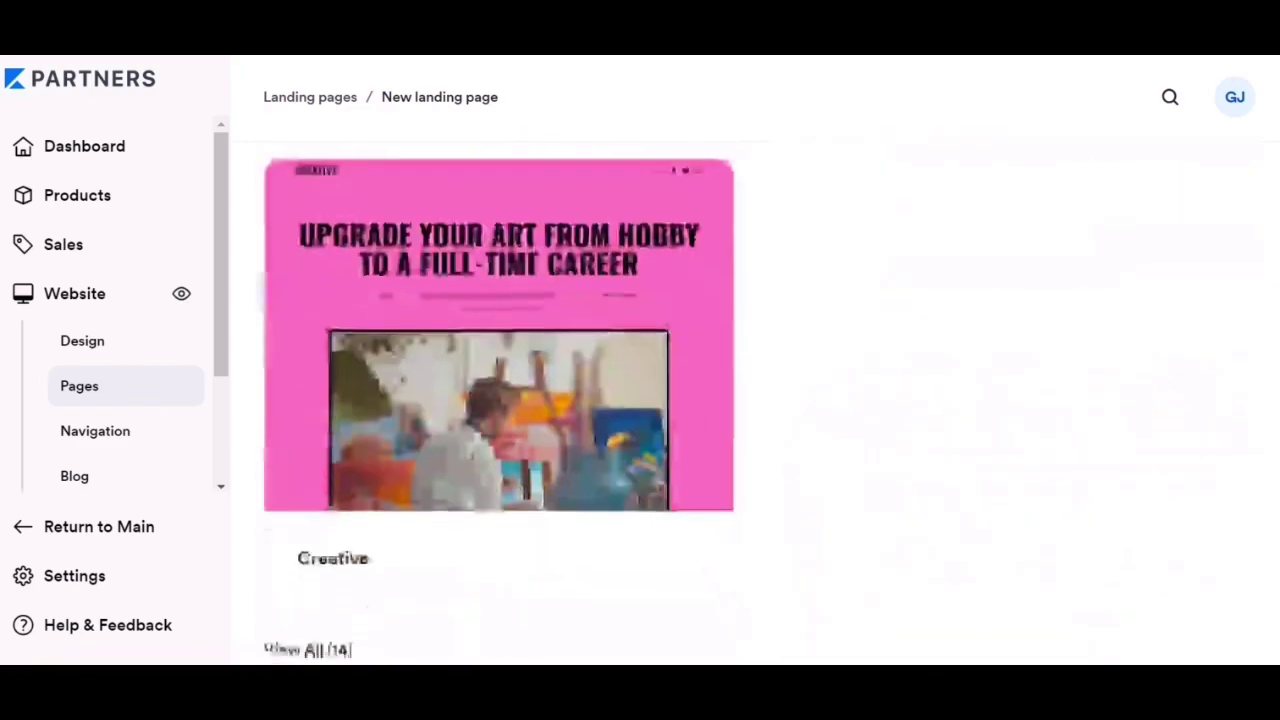
pyautogui.scroll(-12, 750, 400)
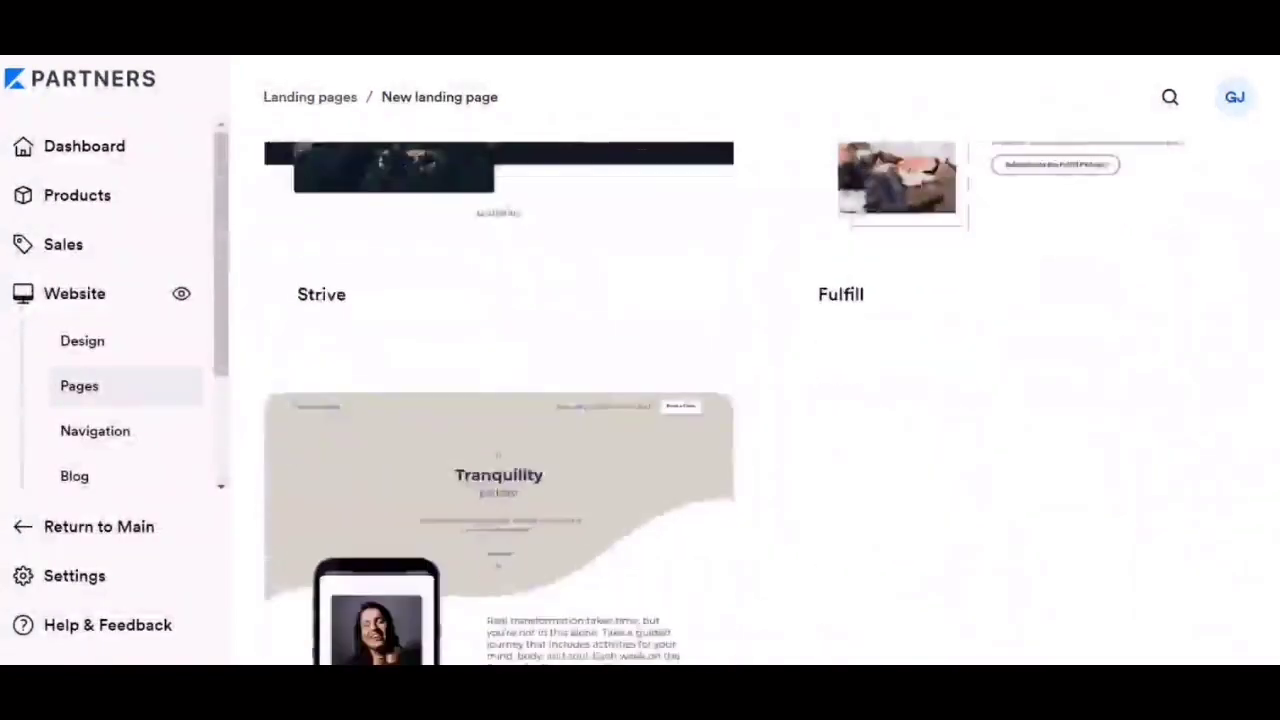
pyautogui.scroll(-12, 750, 400)
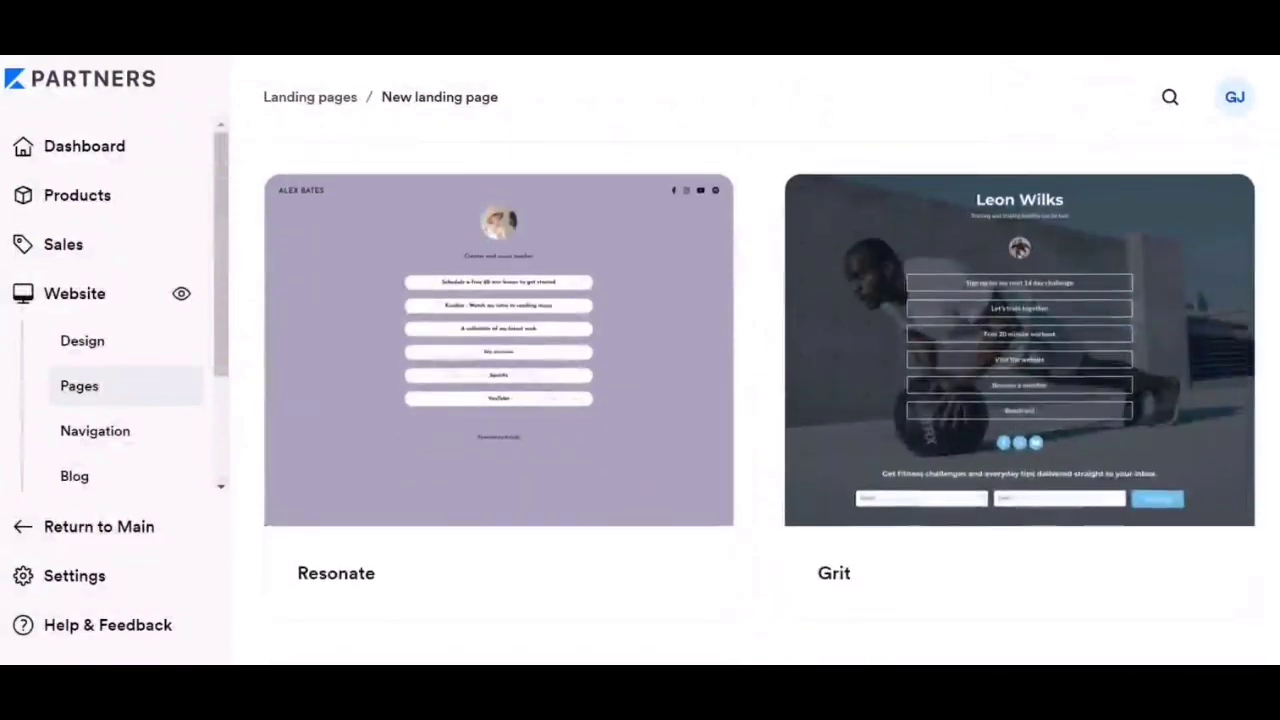
pyautogui.scroll(-12, 750, 400)
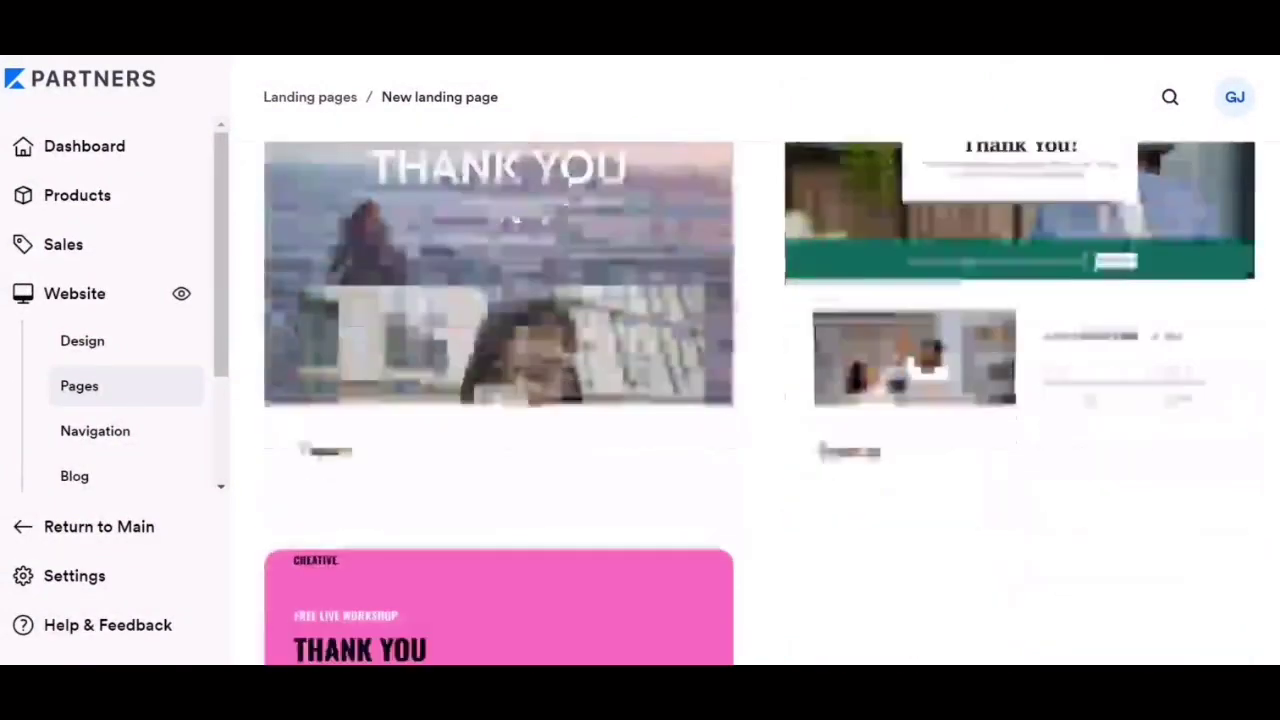
pyautogui.scroll(-10, 750, 400)
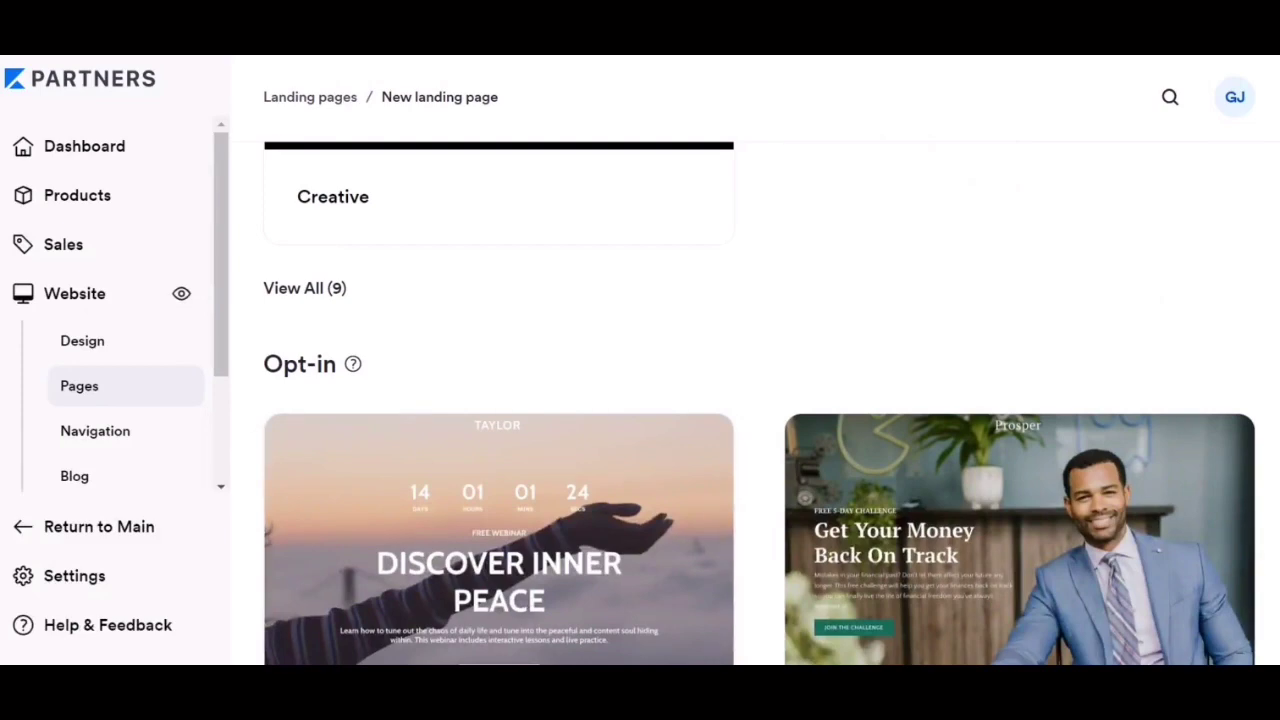
pyautogui.scroll(-3, 750, 400)
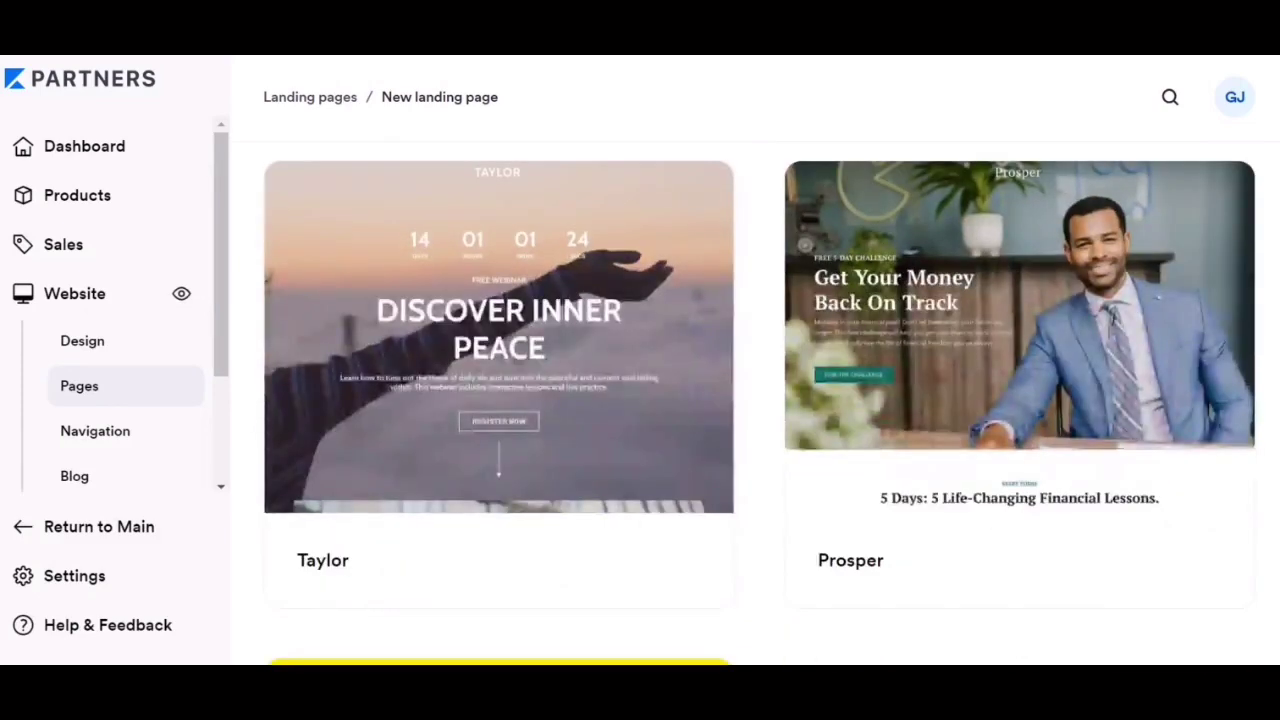
pyautogui.scroll(-7, 750, 400)
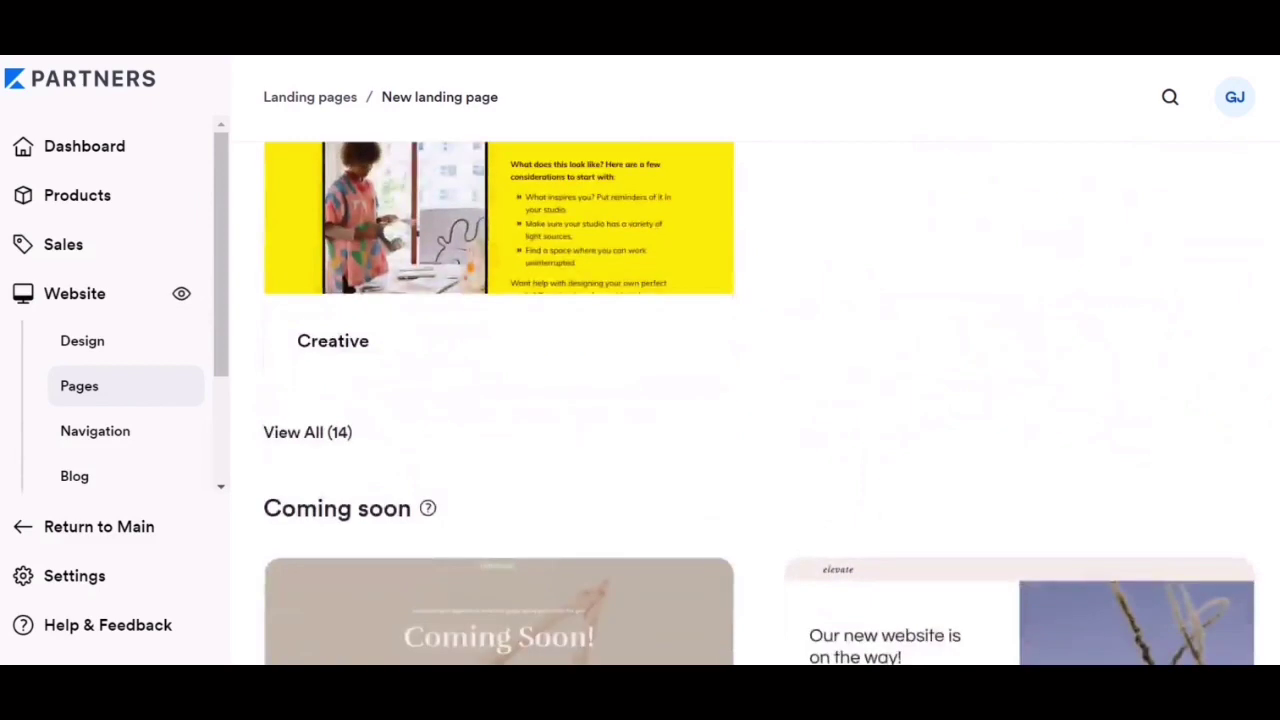
pyautogui.click(307, 432)
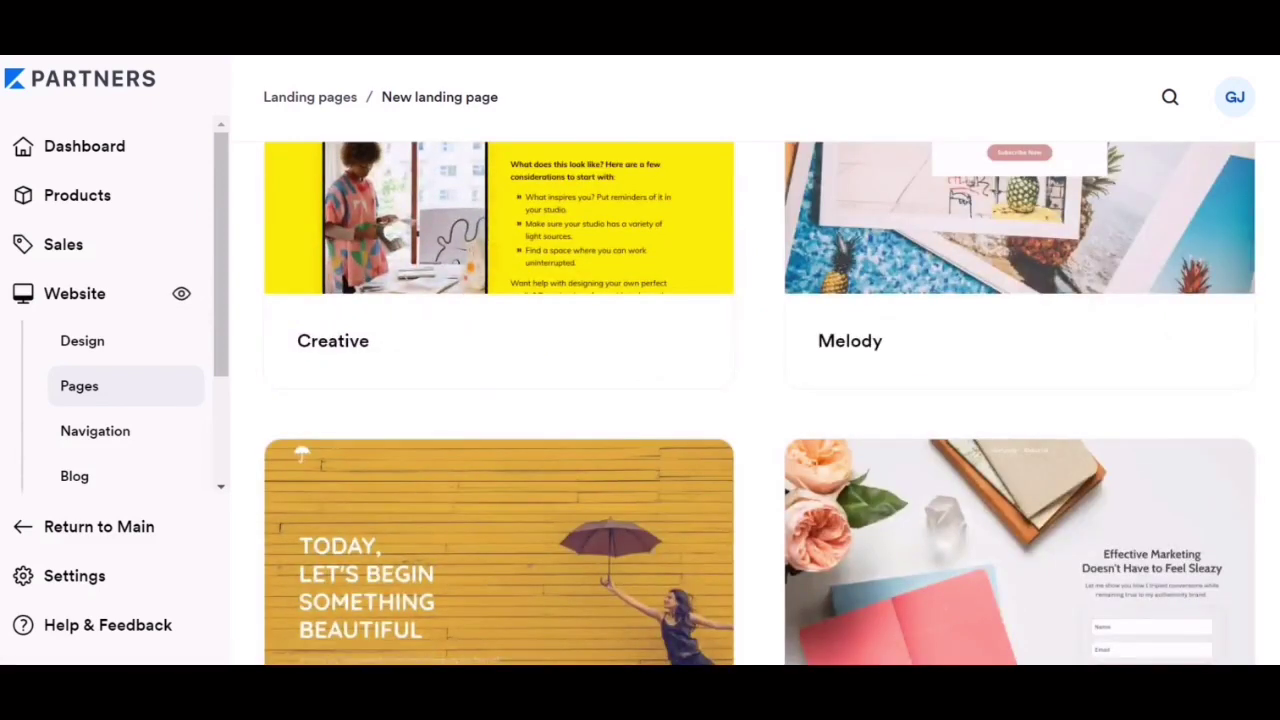
pyautogui.scroll(-8, 760, 400)
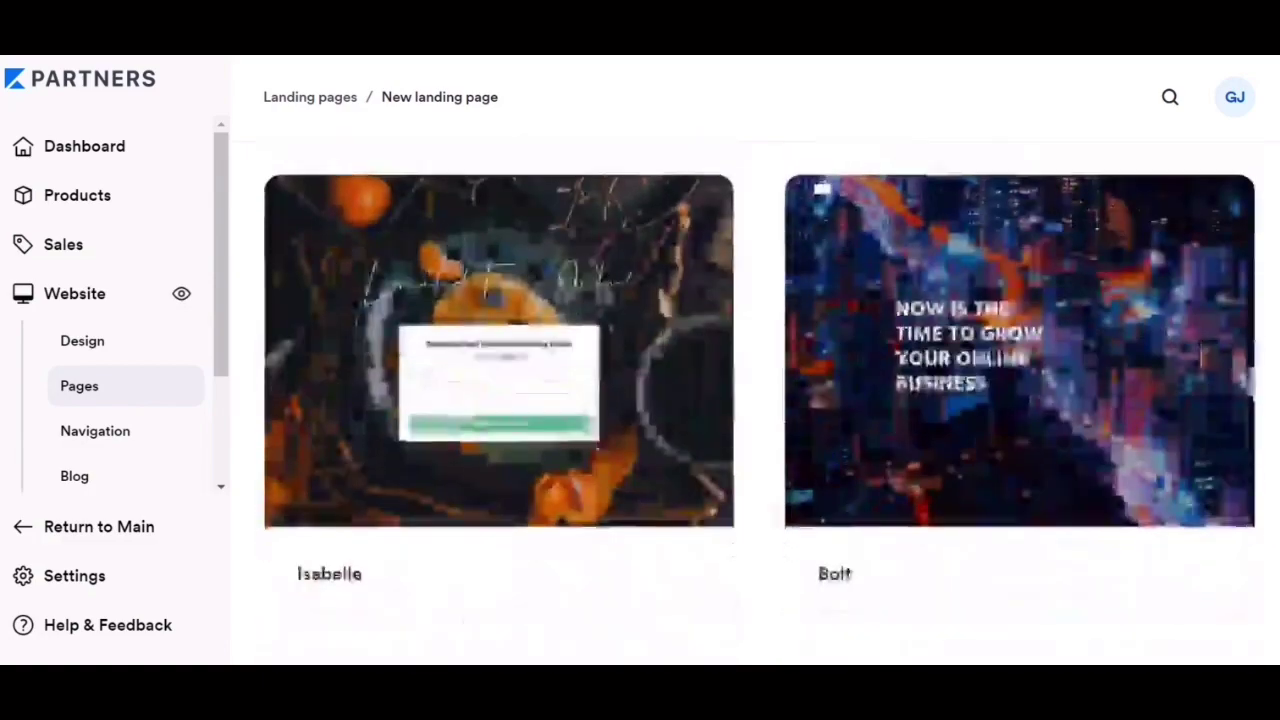
pyautogui.scroll(-3, 760, 400)
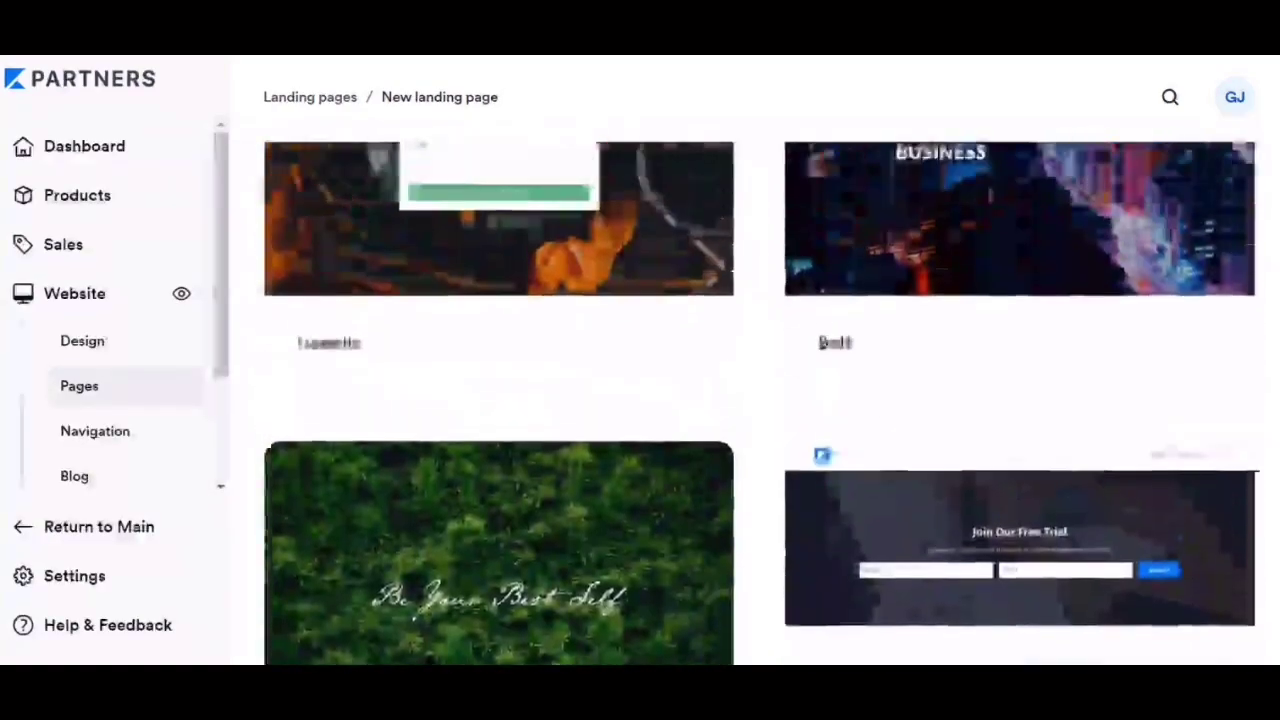
pyautogui.scroll(5, 760, 400)
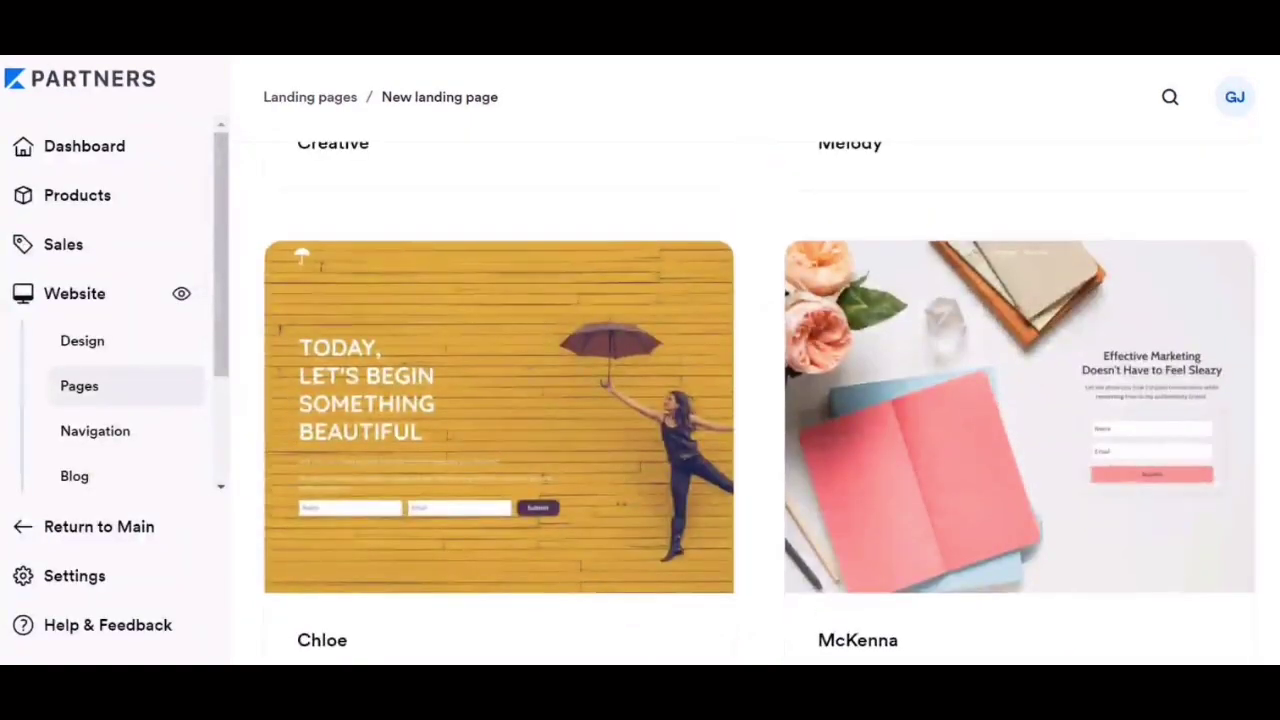
# Create a landing page titled "Test" from the Chloe opt-in template.
pyautogui.click(499, 417)
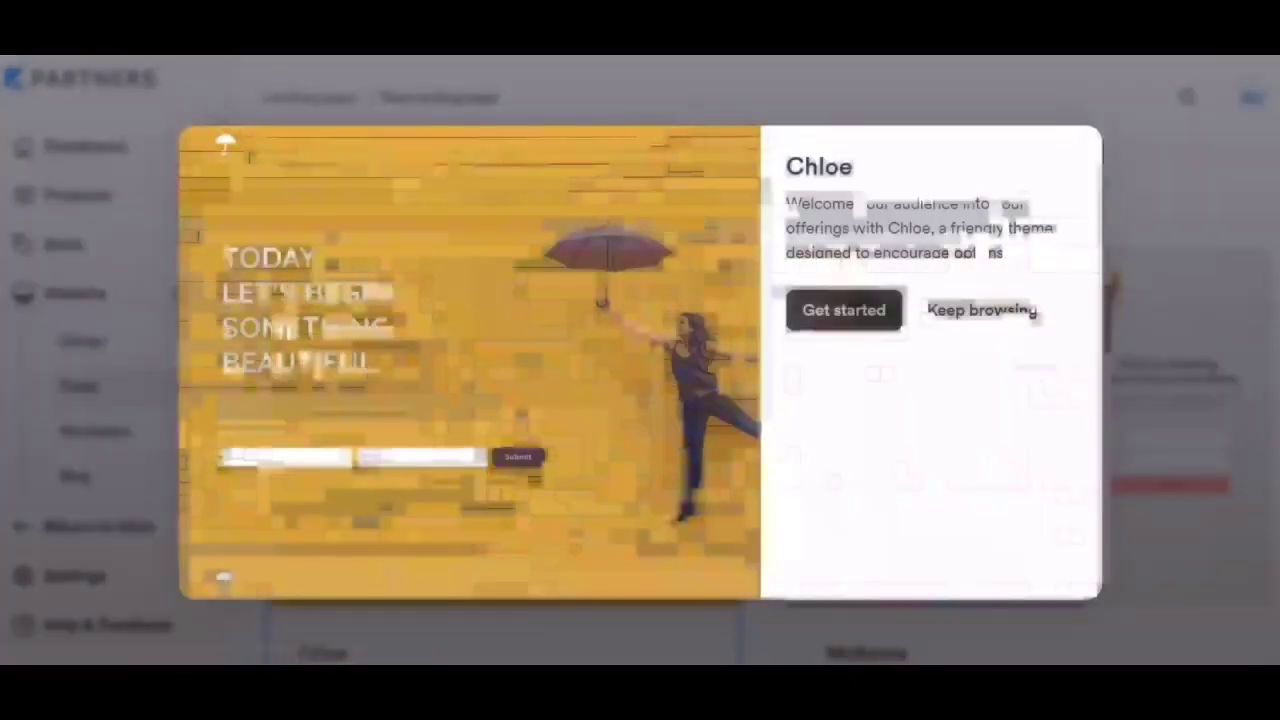
pyautogui.click(843, 310)
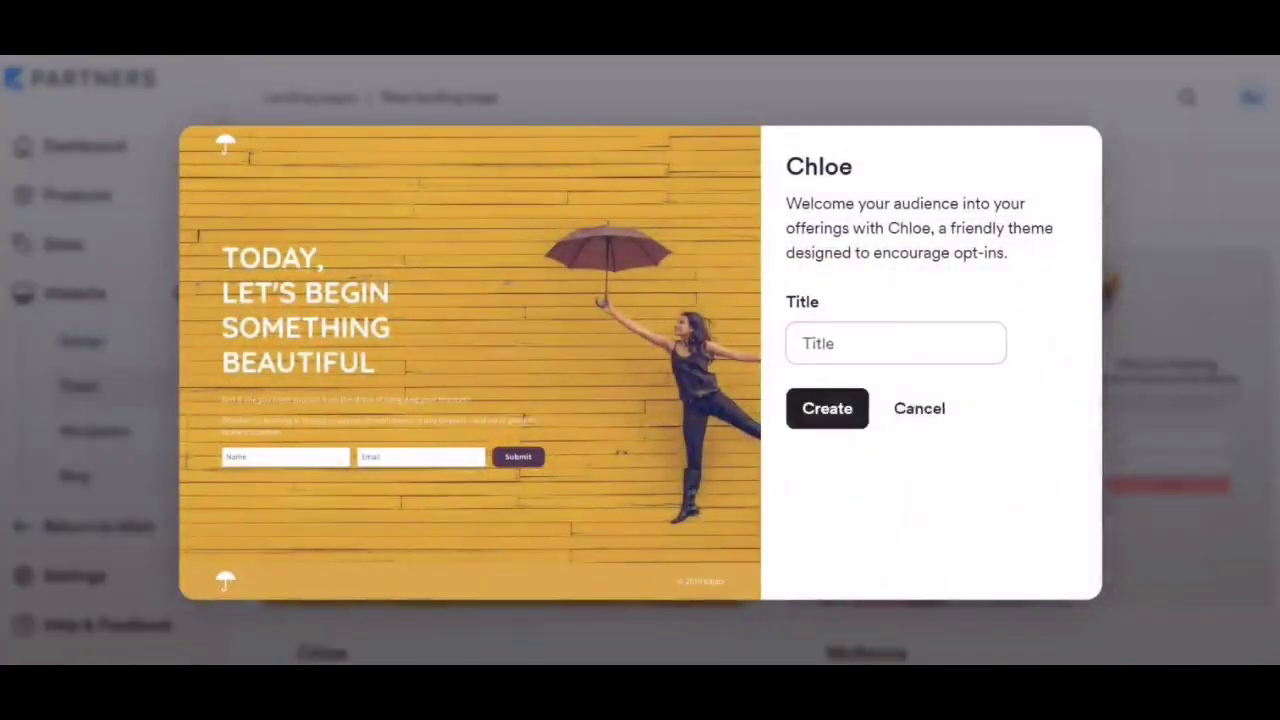
pyautogui.click(895, 343)
pyautogui.write('Test')
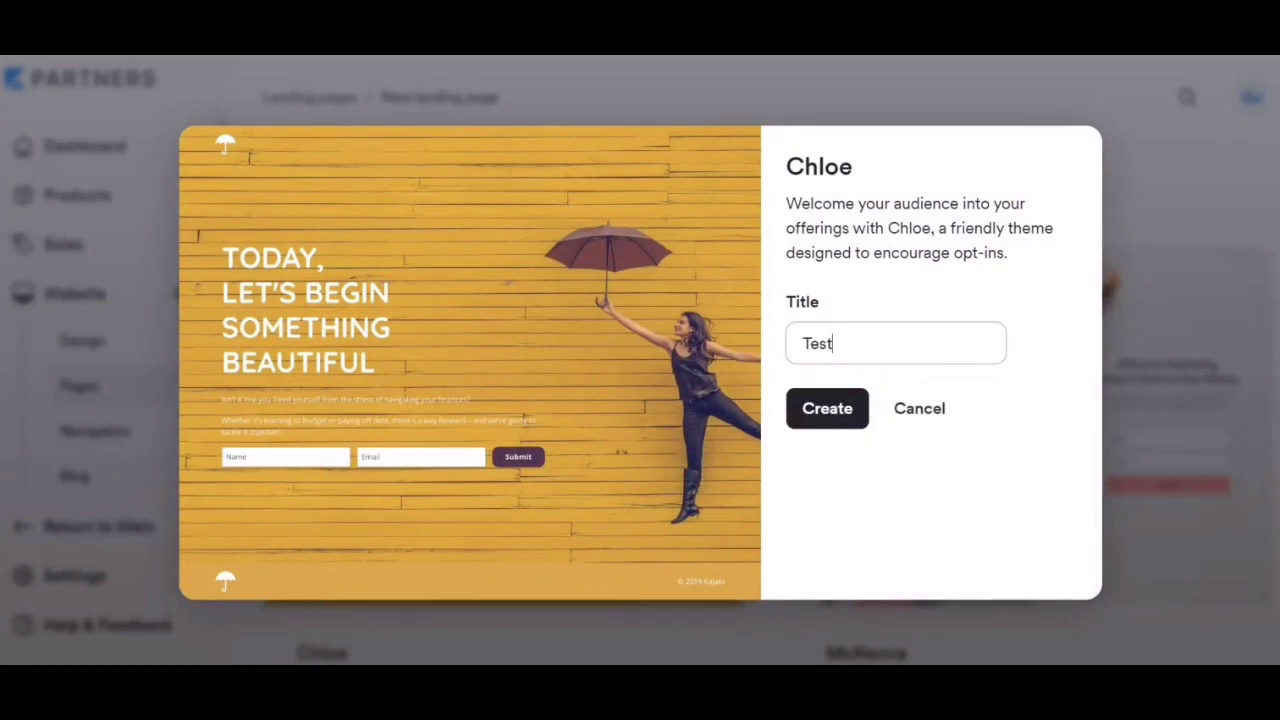
pyautogui.press('Return')
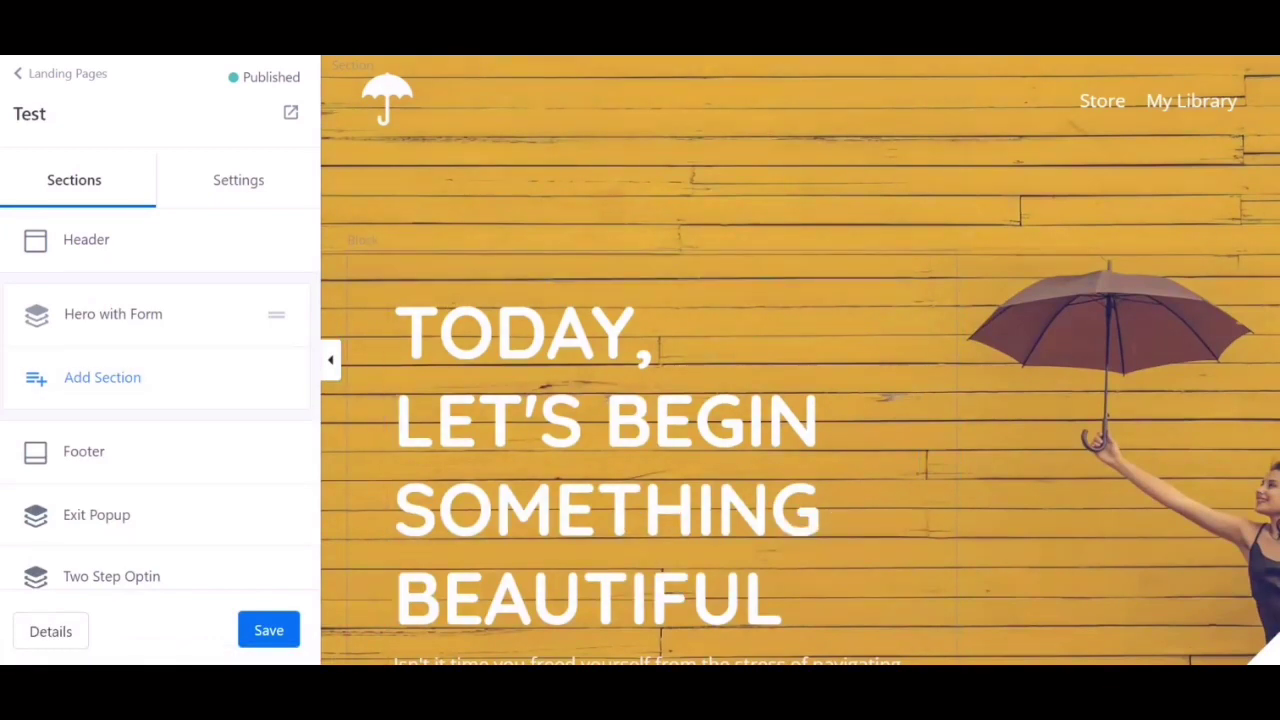
# Assign the Test form to the empty form block beneath the hero text.
pyautogui.scroll(-4, 800, 360)
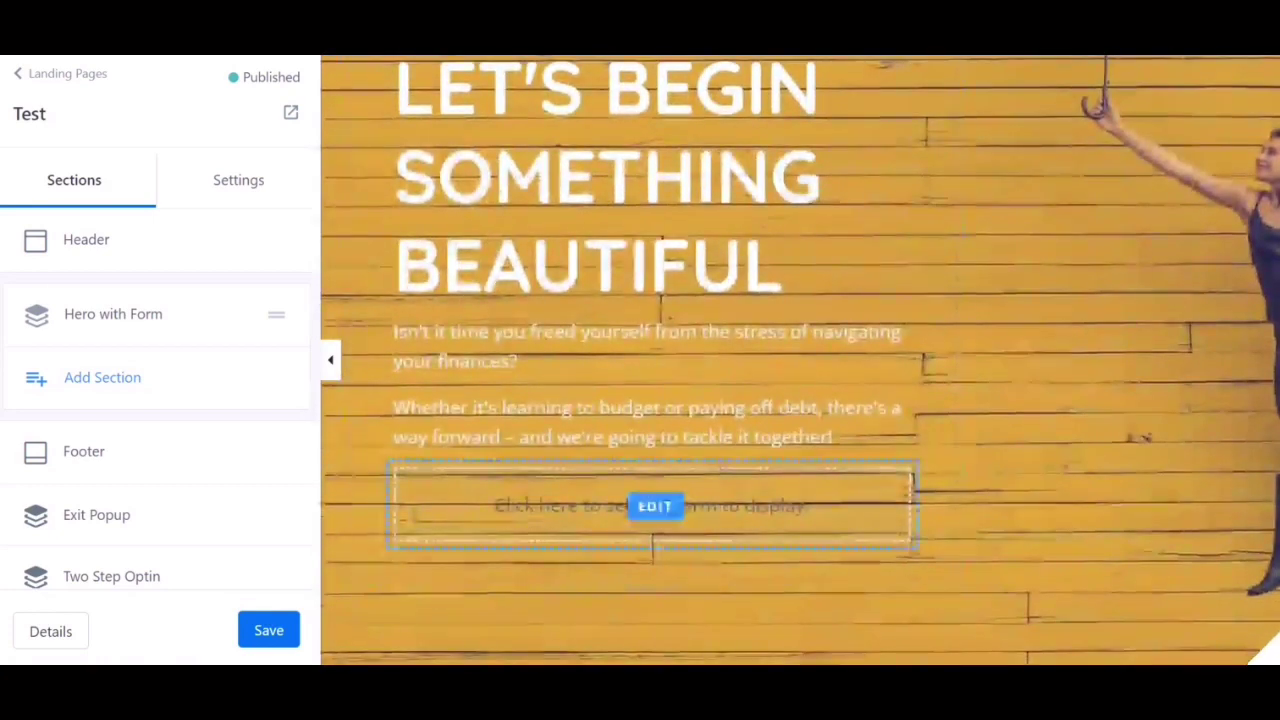
pyautogui.click(655, 506)
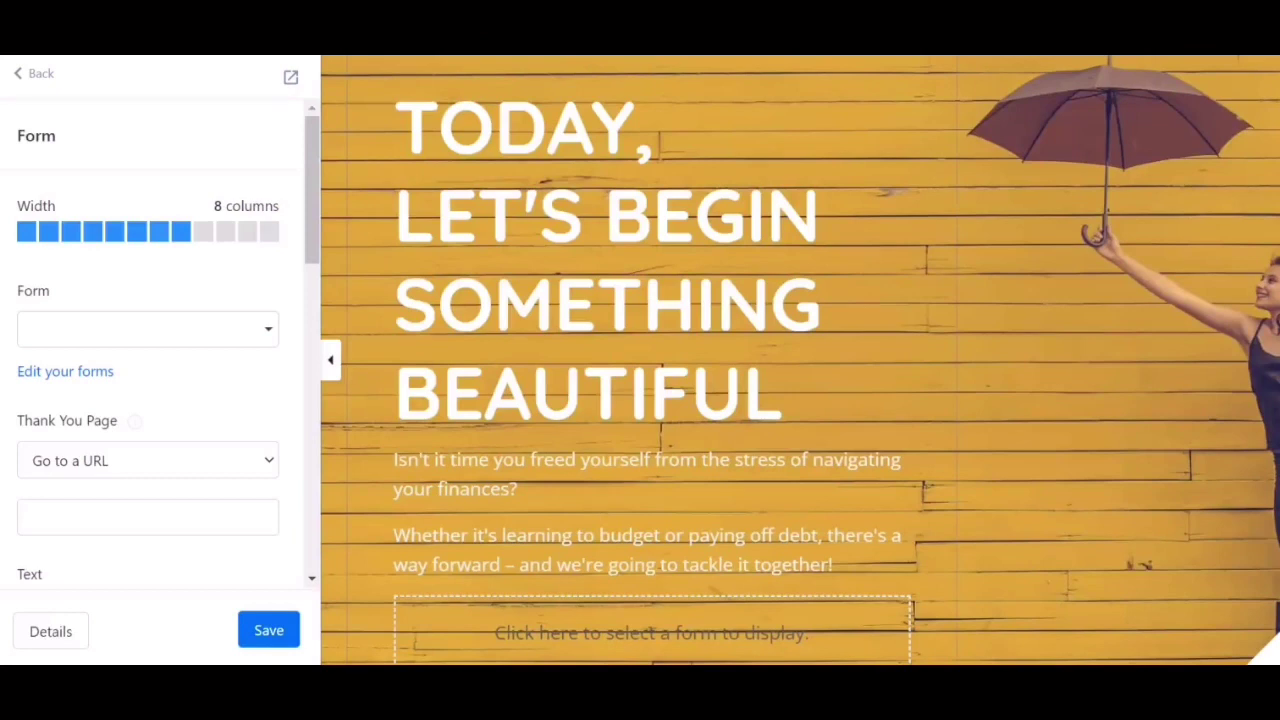
pyautogui.click(148, 328)
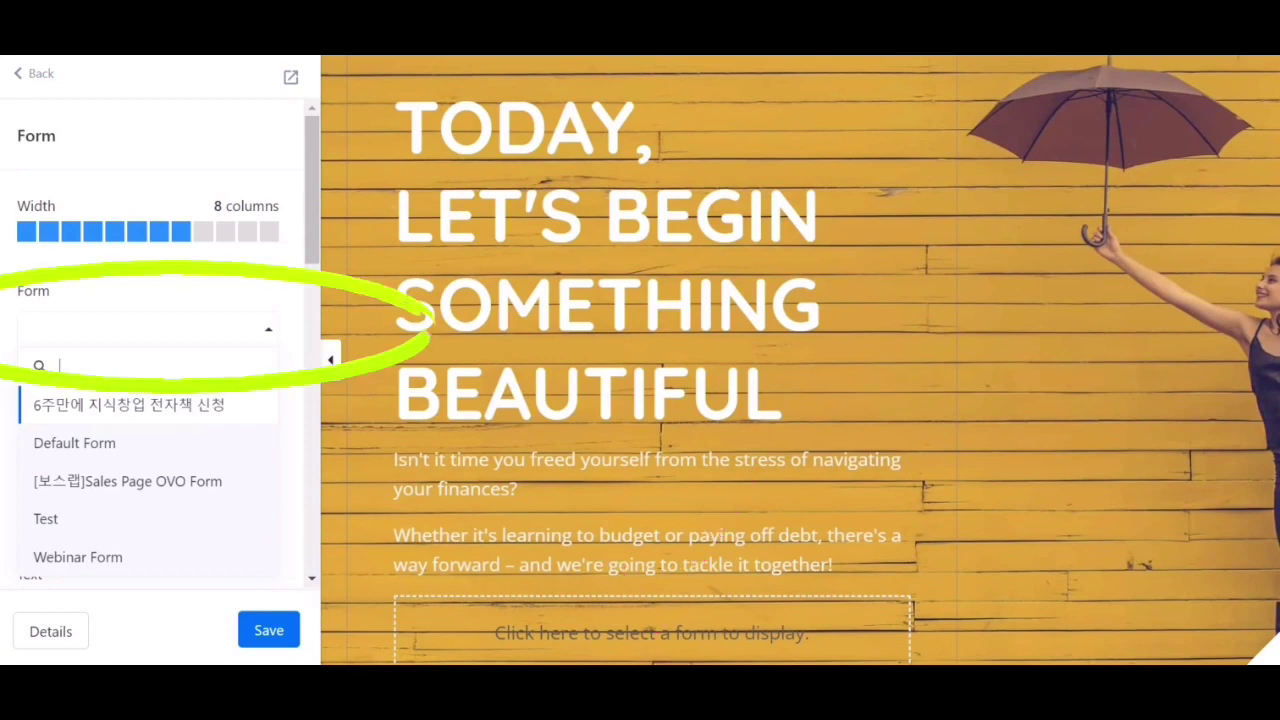
pyautogui.write('Test')
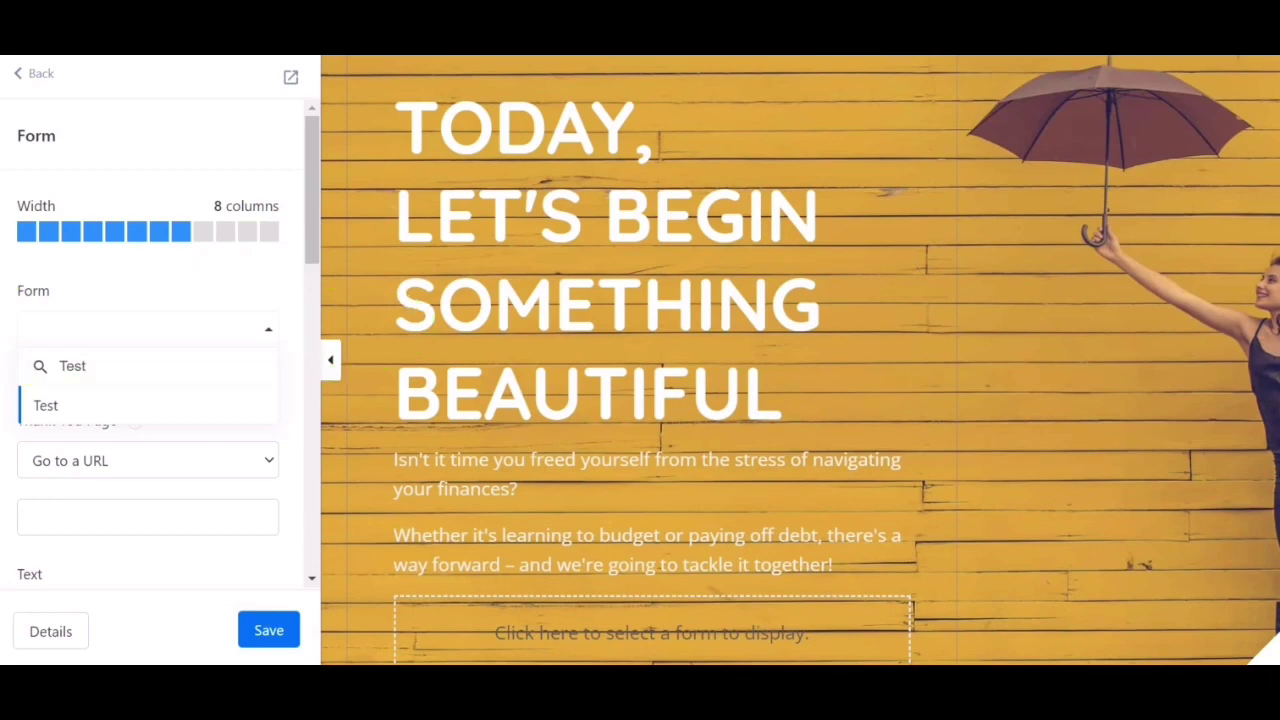
pyautogui.press('Return')
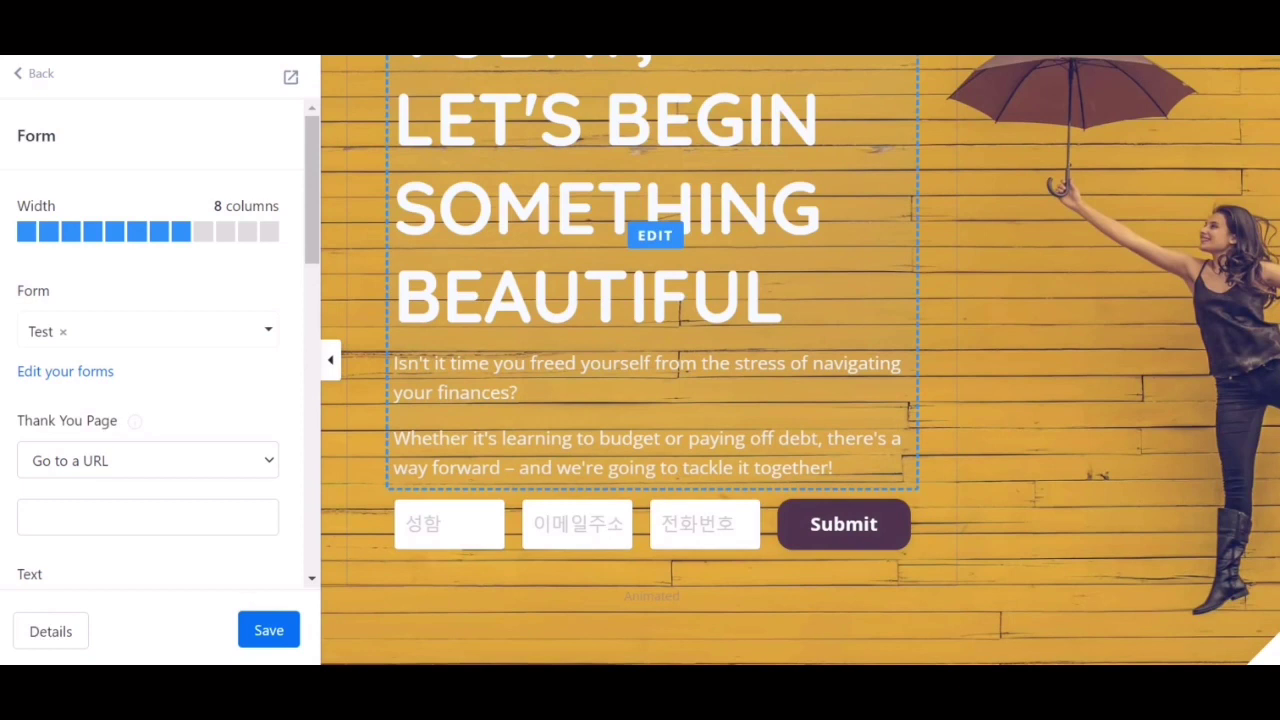
# Replace the "TODAY," line of the hero heading with "무료 자료 다운".
pyautogui.scroll(-5, 160, 350)
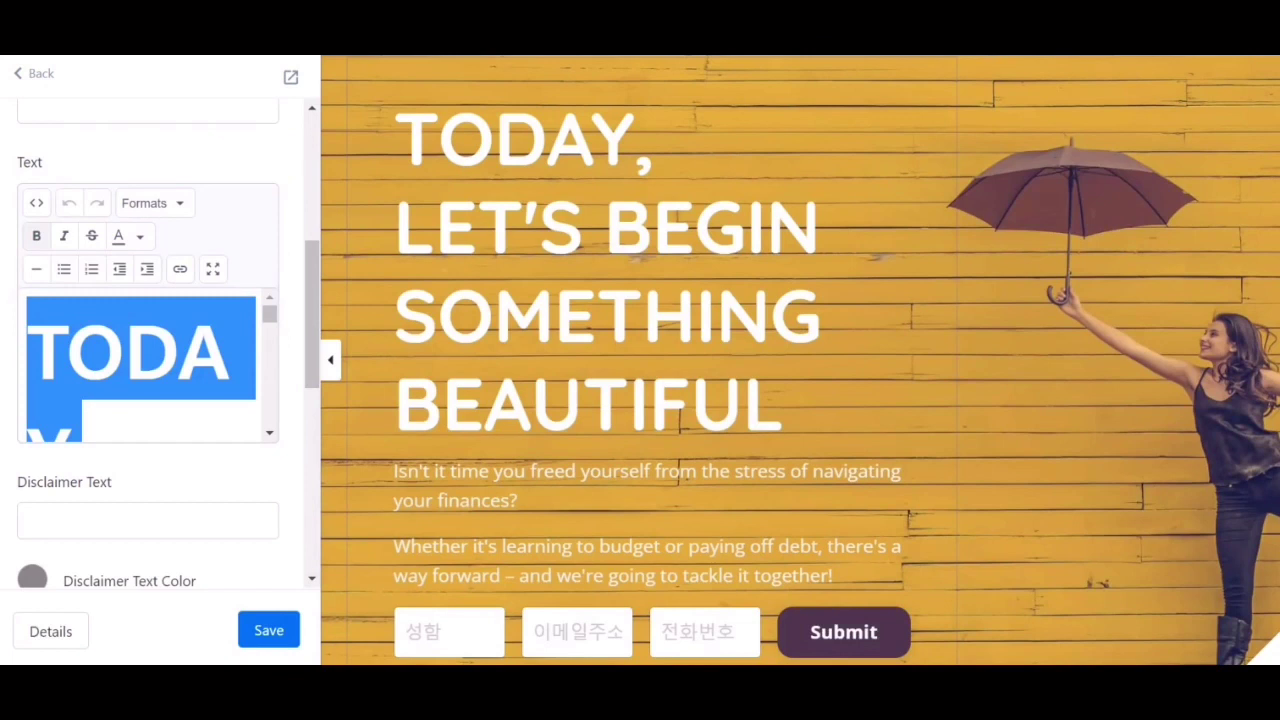
pyautogui.press('BackSpace')
pyautogui.write('무료')
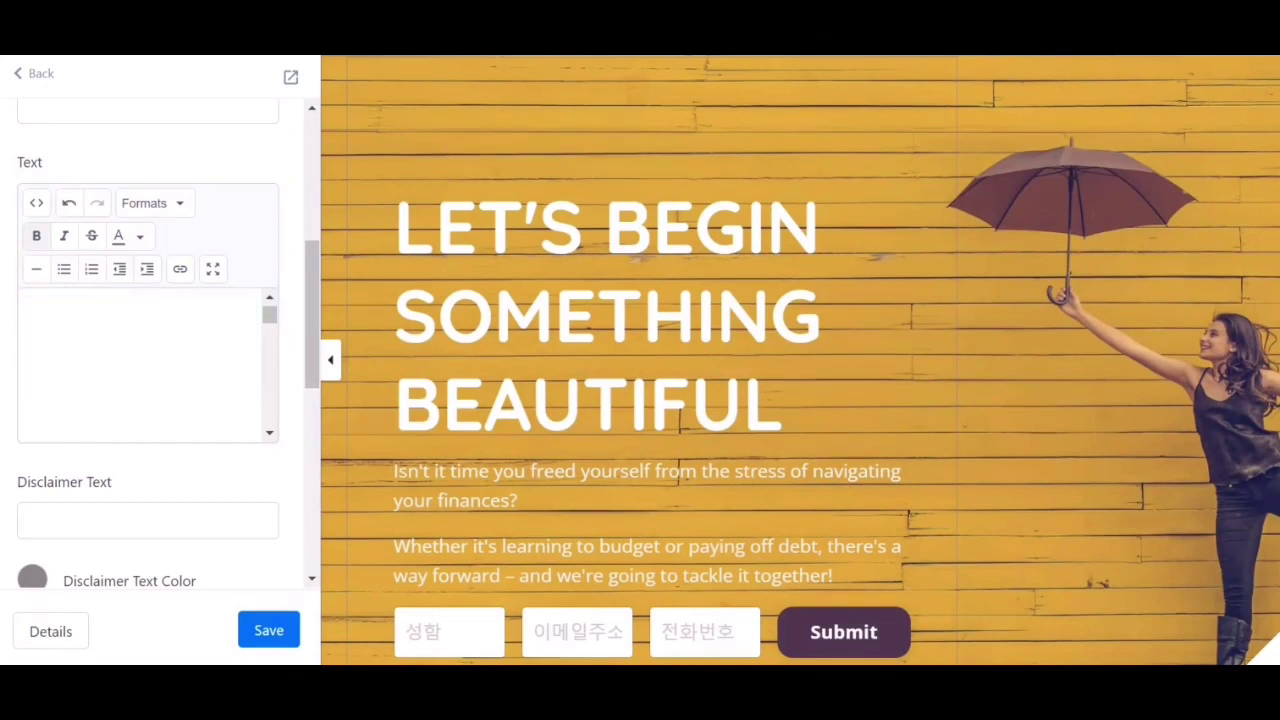
pyautogui.press('Return')
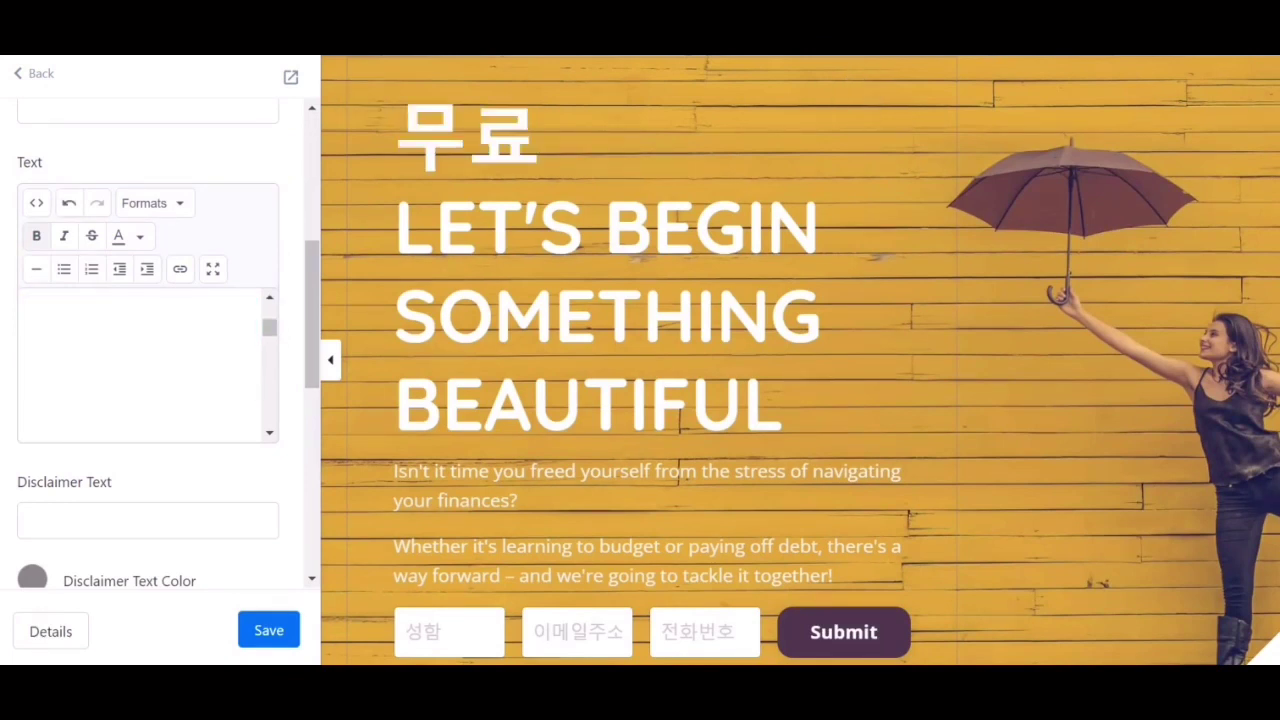
pyautogui.write('자료 다운')
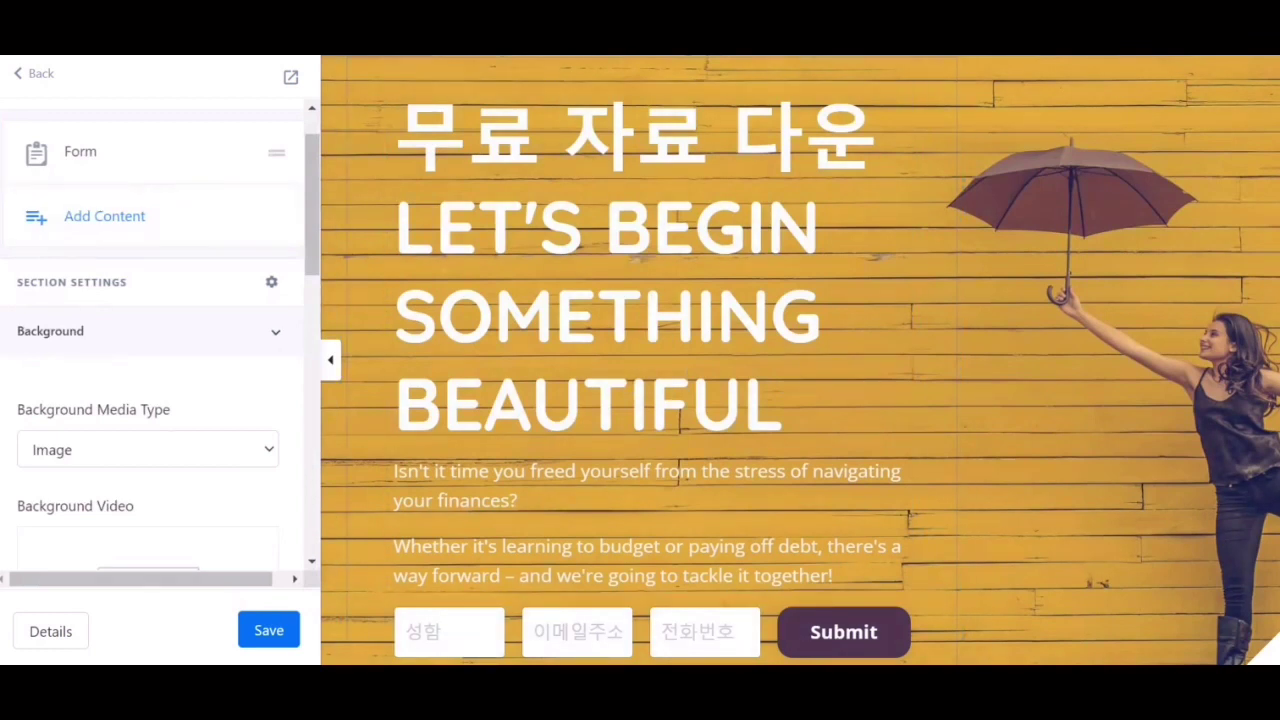
# Examine the hero section's background media type options and the upload sources for a background video.
pyautogui.scroll(-5, 160, 340)
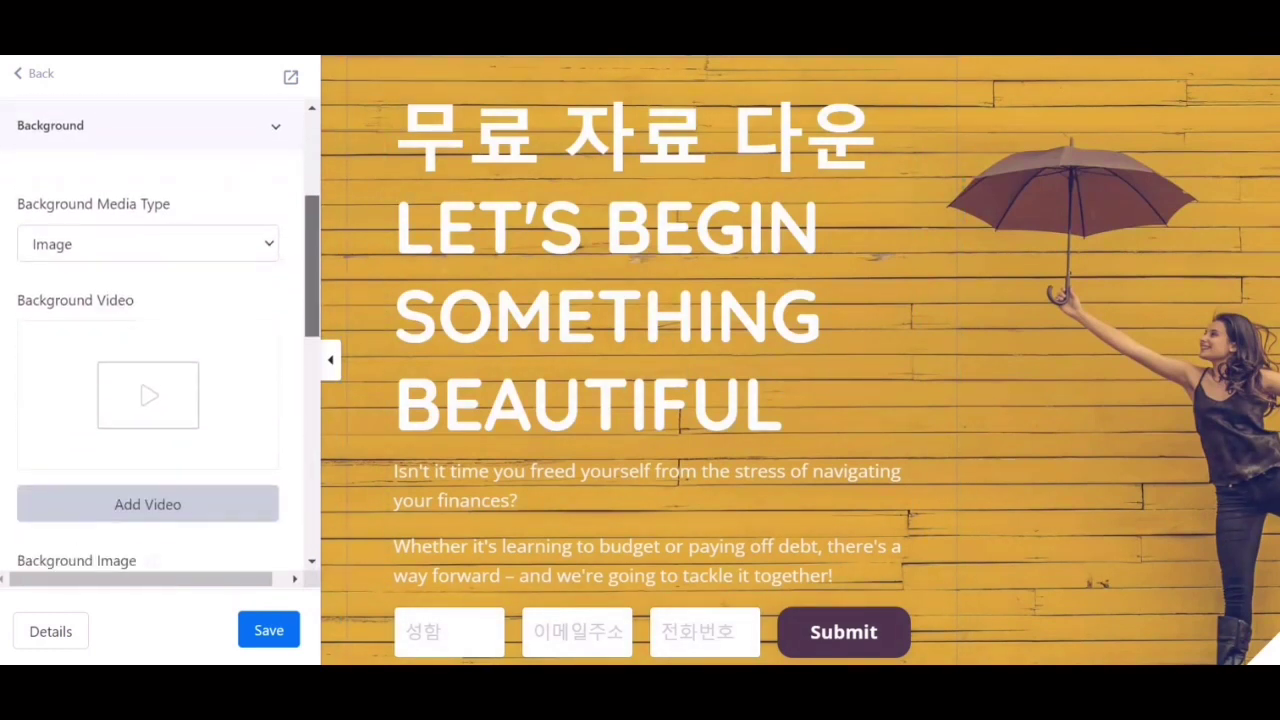
pyautogui.click(147, 230)
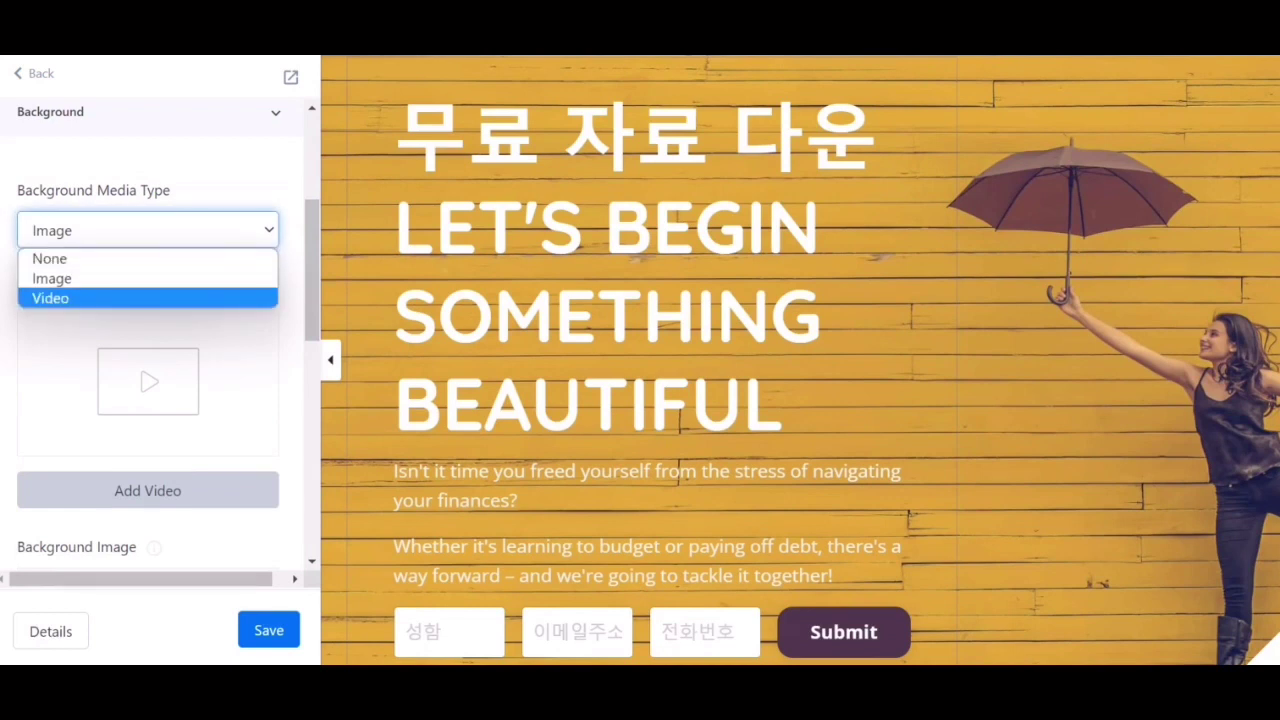
pyautogui.click(52, 278)
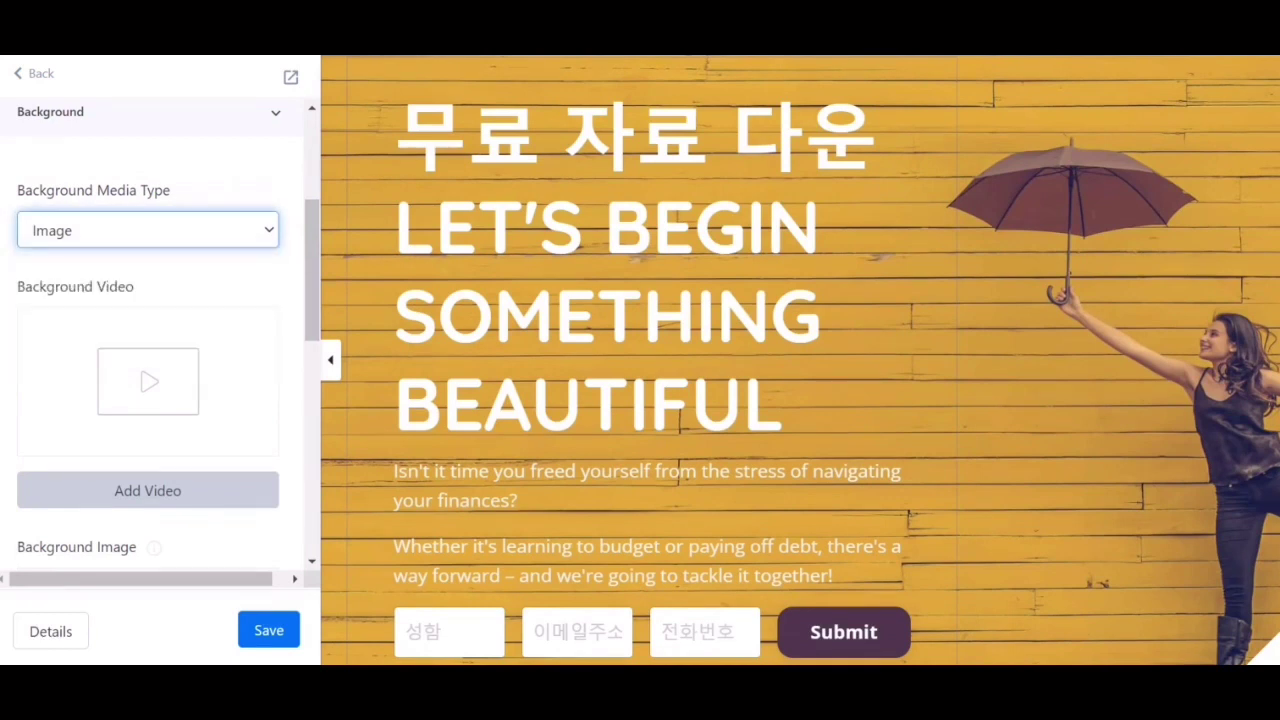
pyautogui.click(147, 490)
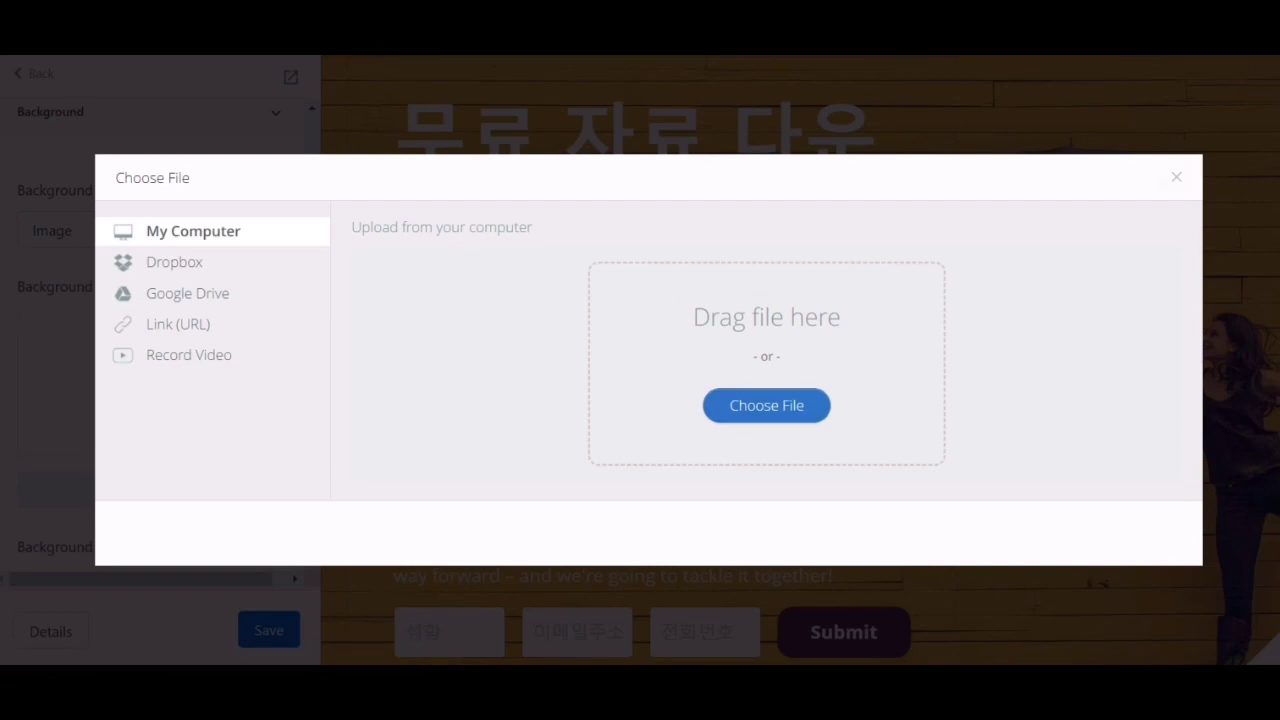
pyautogui.press('Escape')
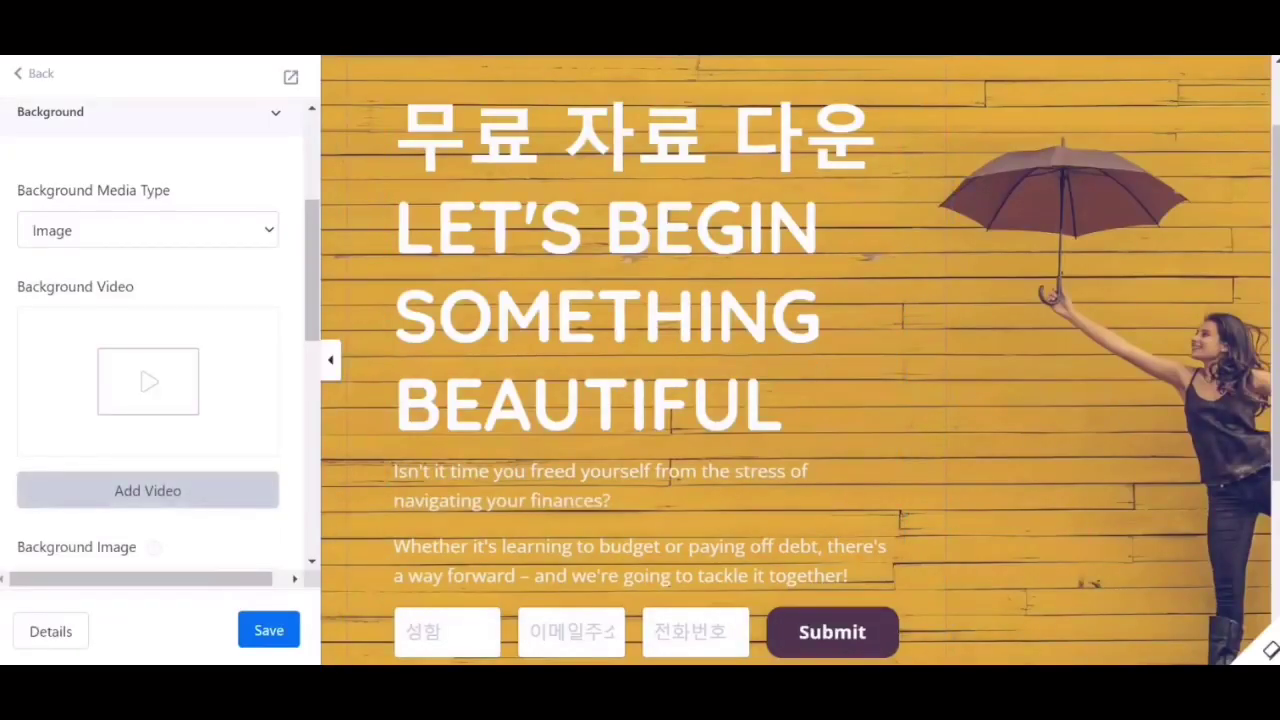
# Change the hero form's submit button text to "신청하기".
pyautogui.scroll(-5, 800, 360)
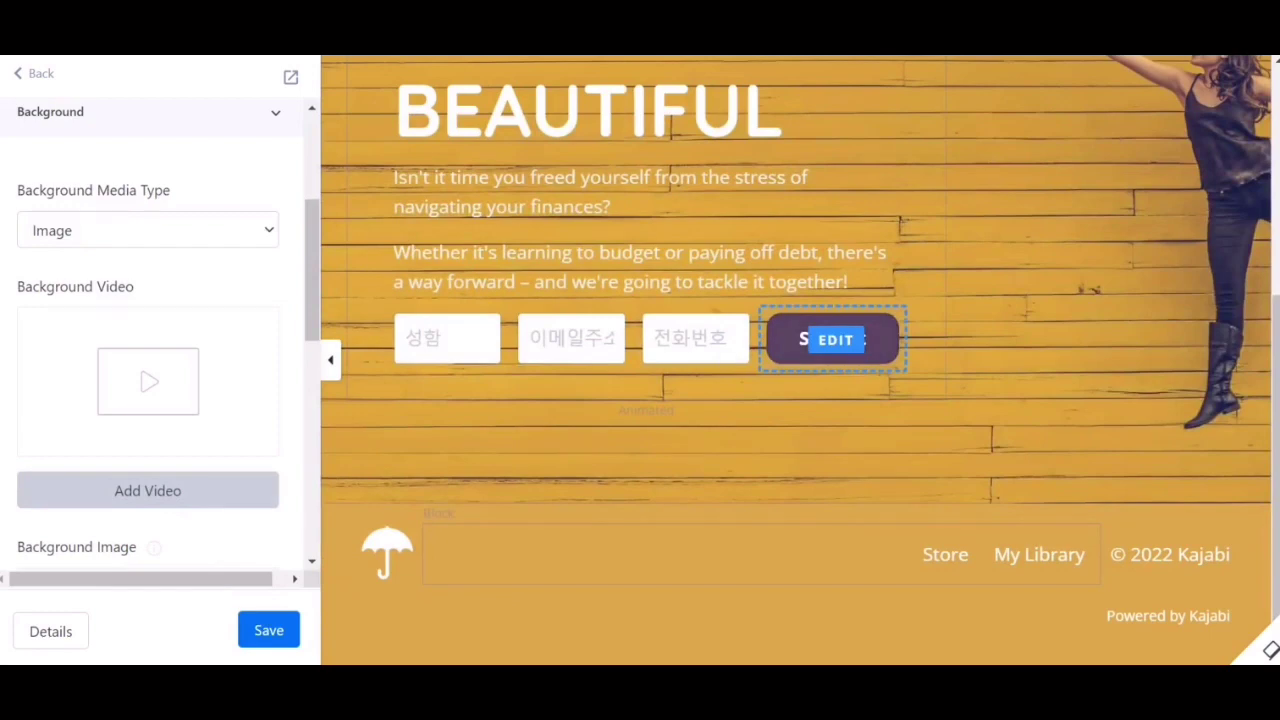
pyautogui.click(835, 340)
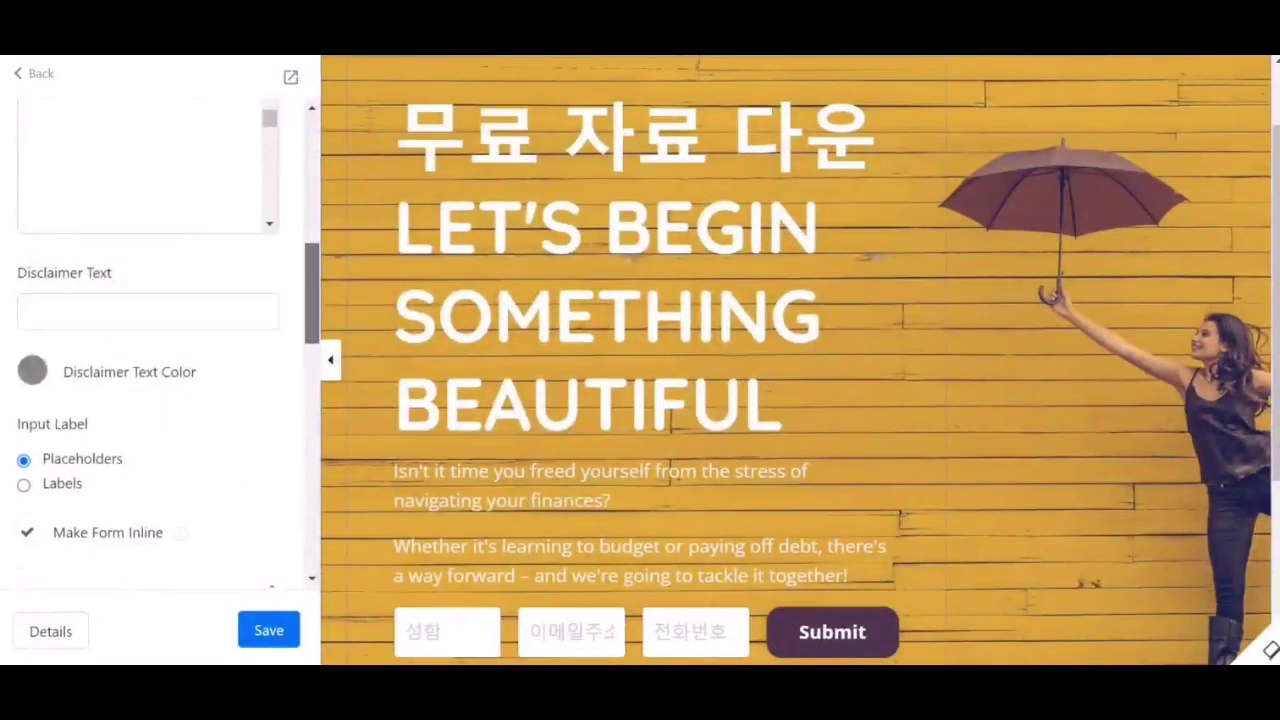
pyautogui.moveTo(312, 295); pyautogui.dragTo(312, 165)
pyautogui.scroll(-10, 160, 340)
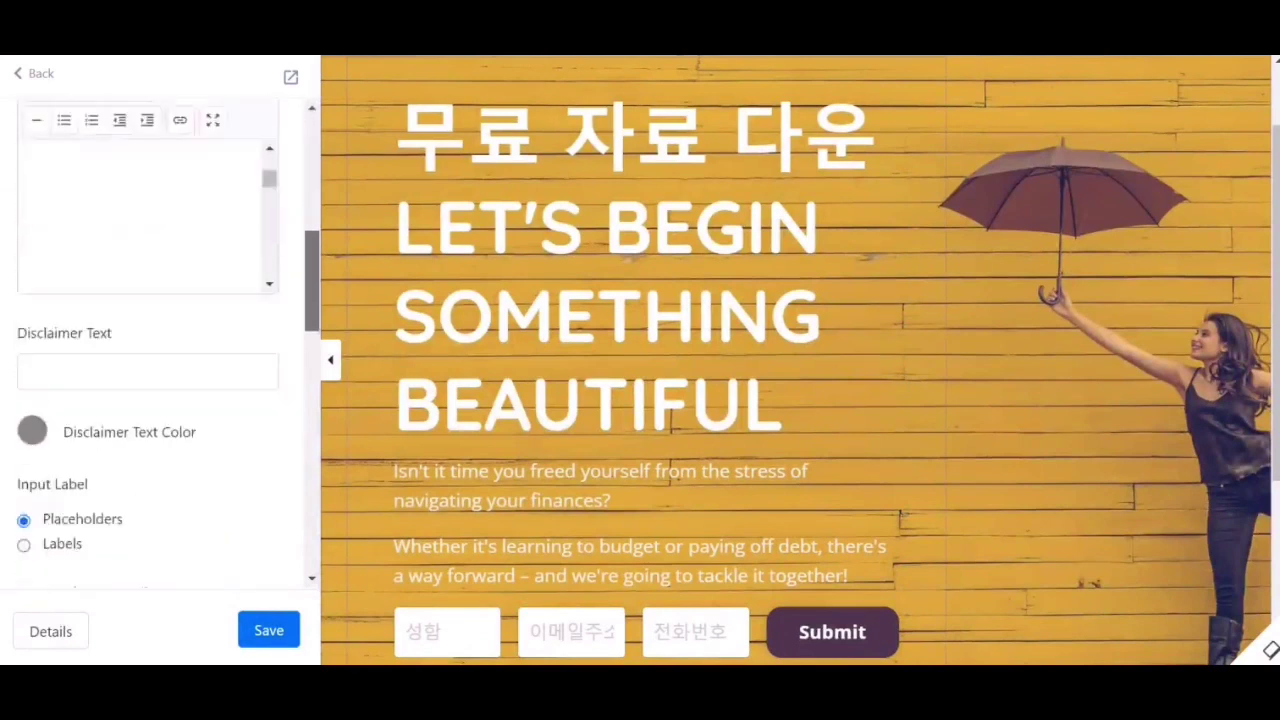
pyautogui.scroll(-3, 160, 340)
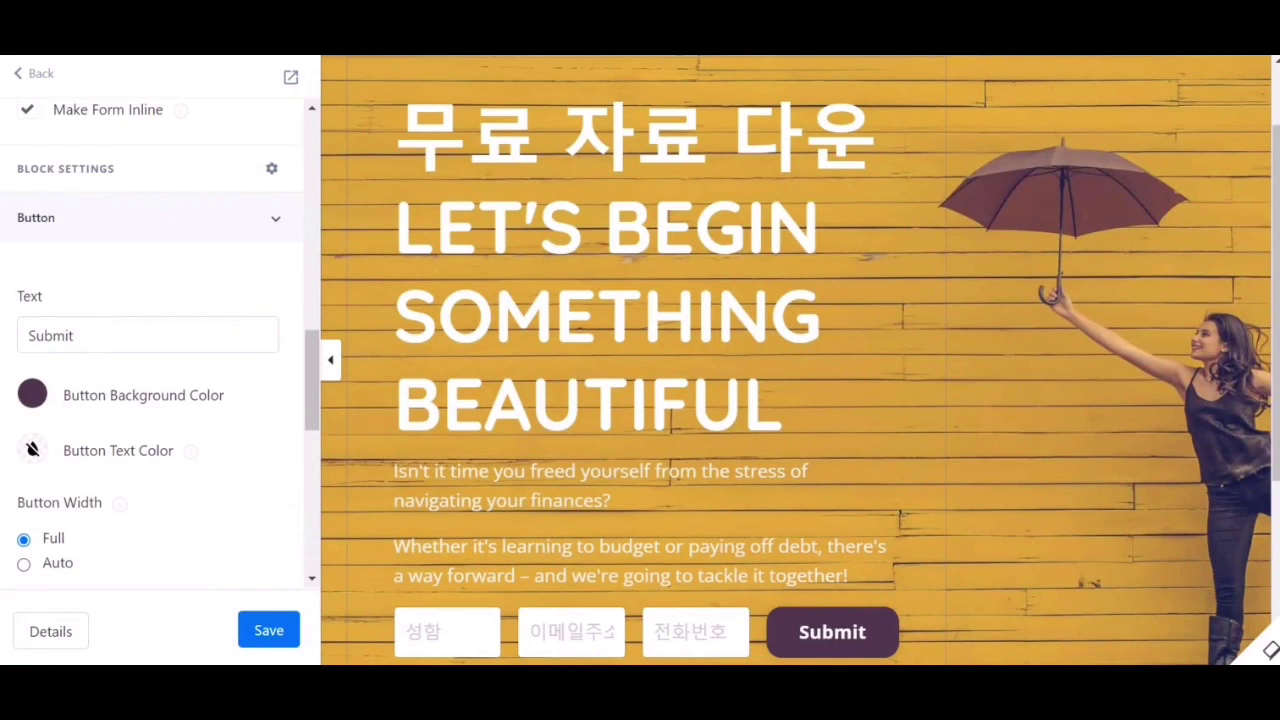
pyautogui.click(147, 335)
pyautogui.hotkey('ctrl', 'a')
pyautogui.write('신청ㅎ')
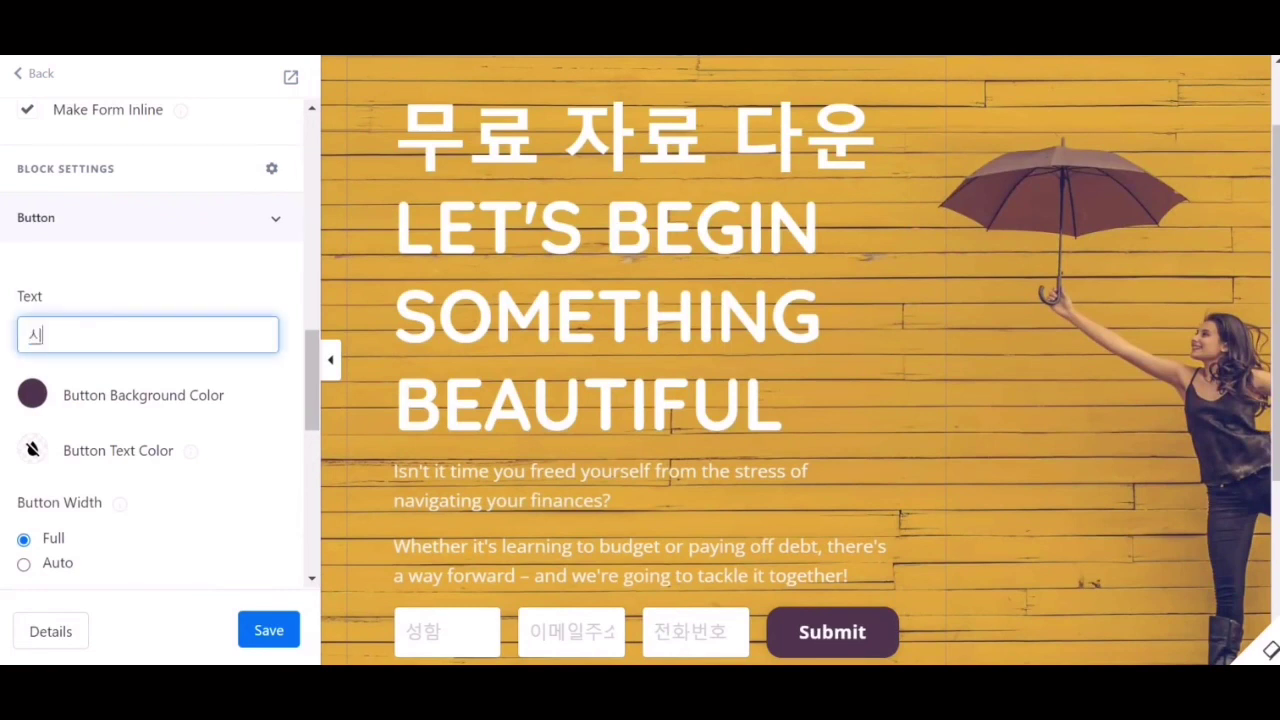
pyautogui.write('ㅏ기')
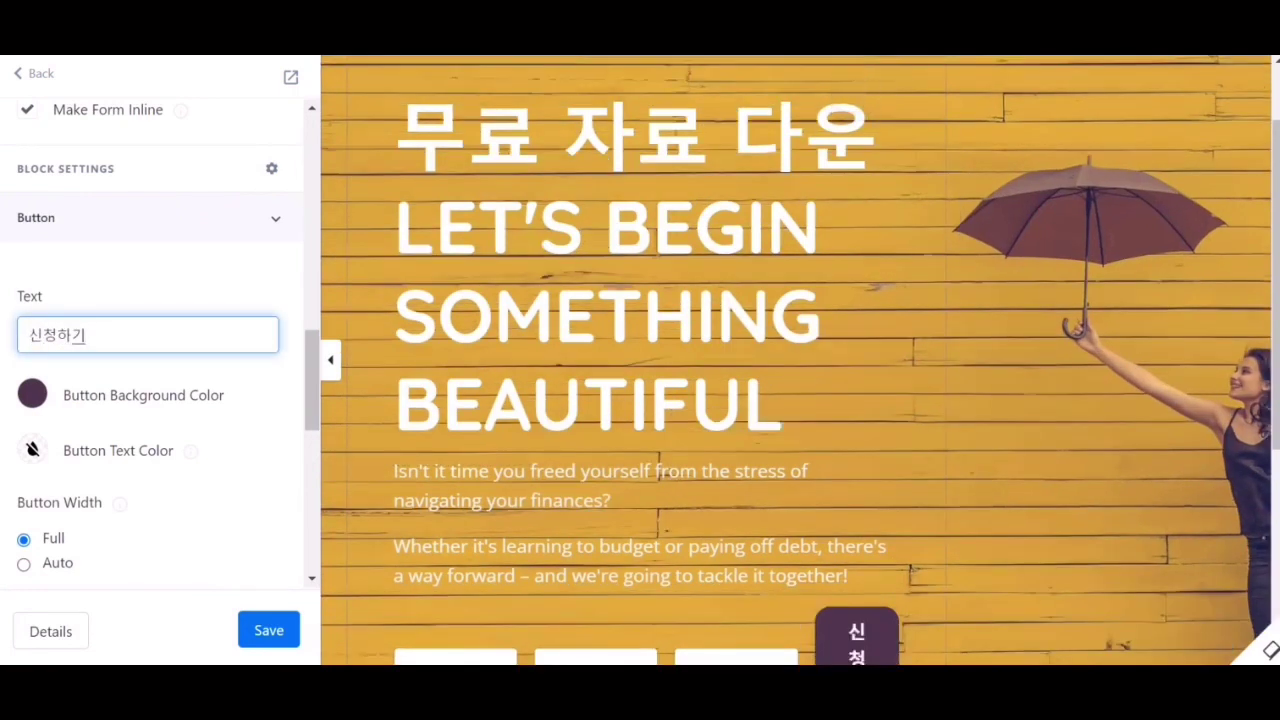
# Set the background color of the hero form's submit button to orange.
pyautogui.click(32, 394)
pyautogui.click(89, 522)
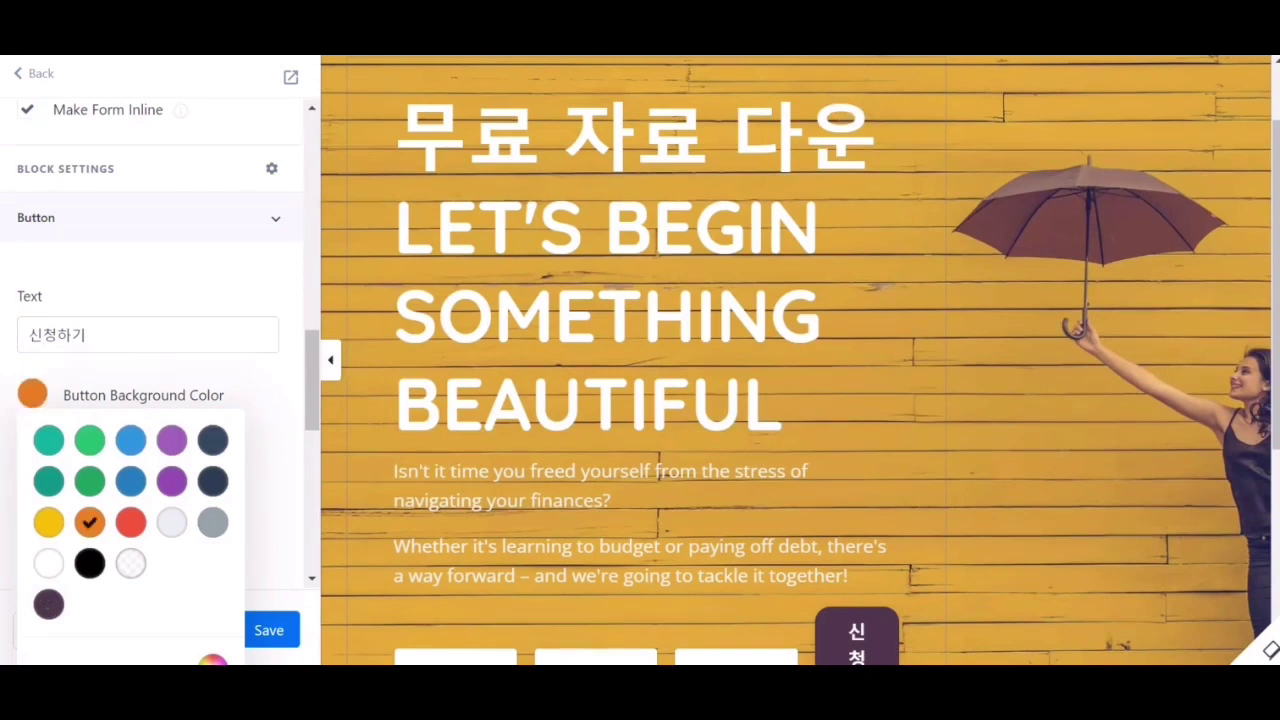
pyautogui.click(268, 450)
pyautogui.moveTo(312, 380); pyautogui.dragTo(312, 493)
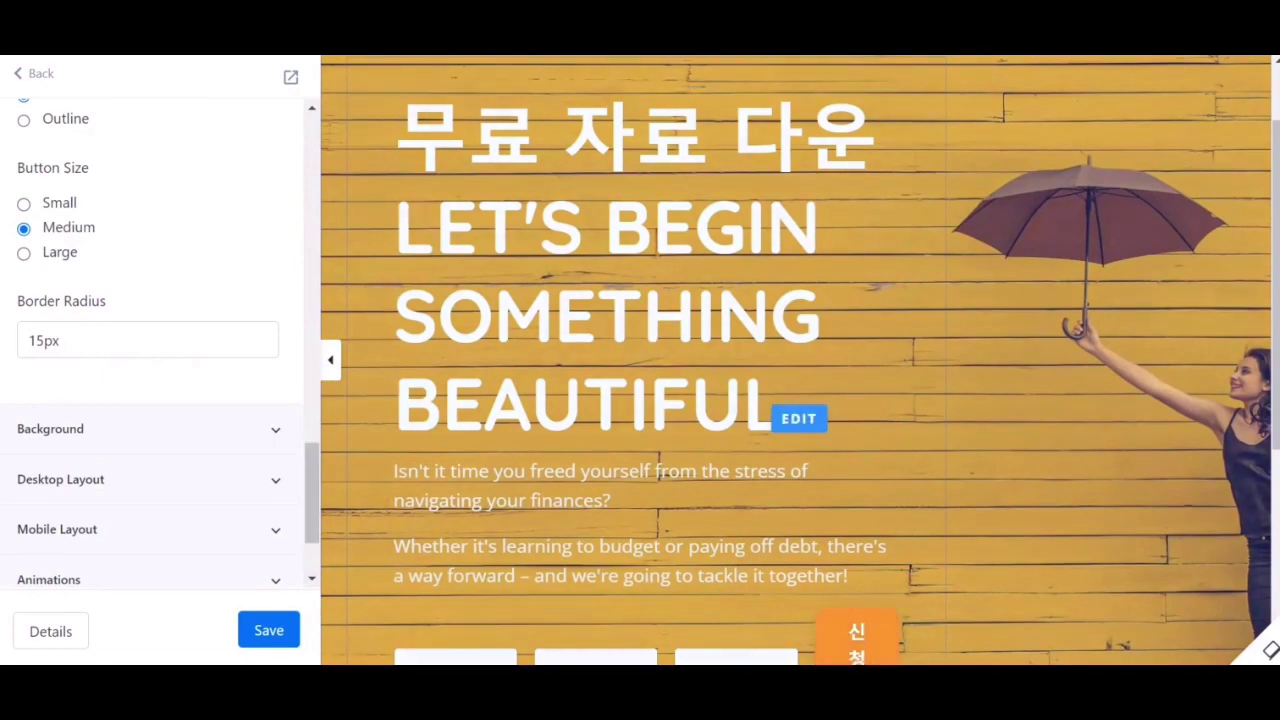
pyautogui.scroll(-3, 800, 360)
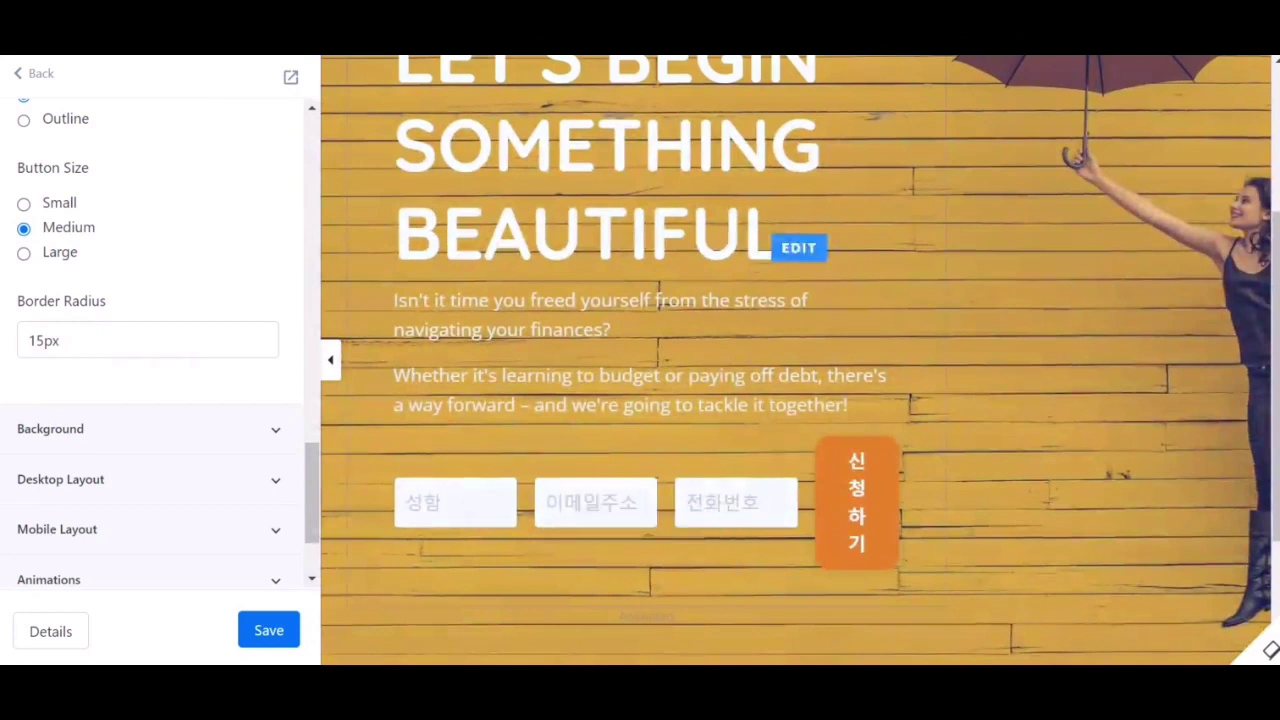
# Examine the hero form's thank-you page options, including the file download's upload sources, the landing page choice and the URL field.
pyautogui.scroll(10, 160, 340)
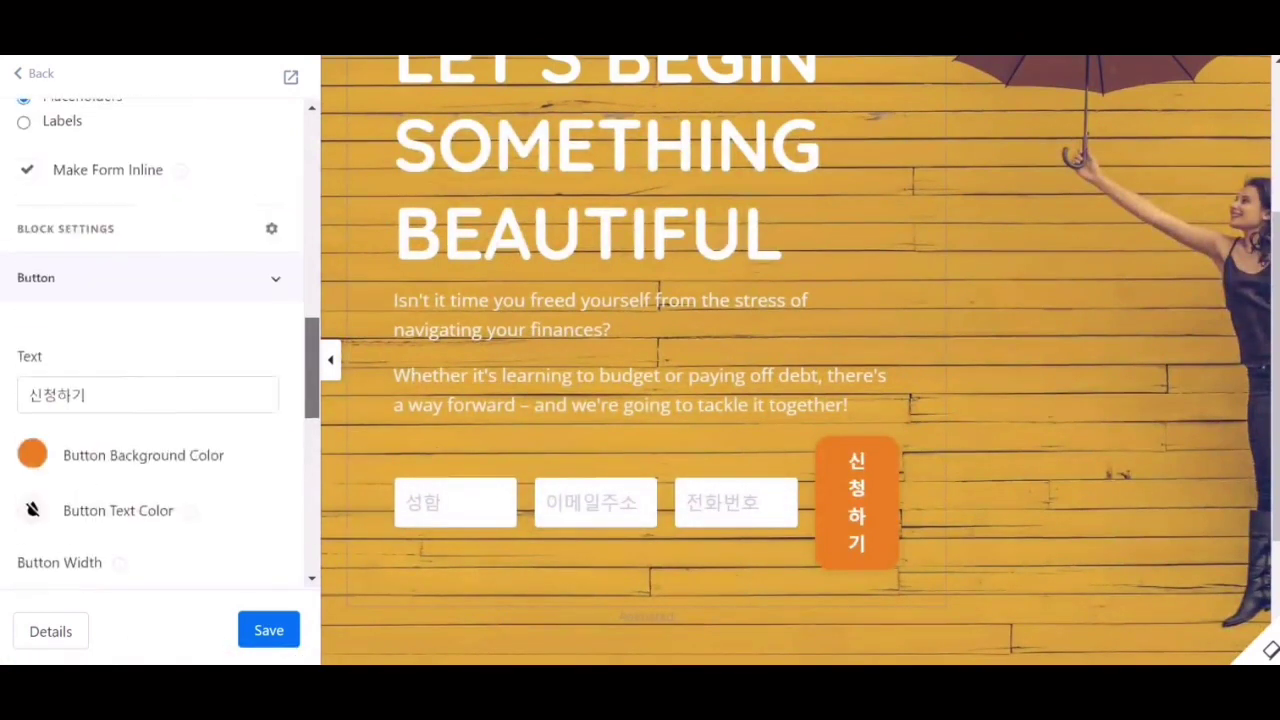
pyautogui.scroll(5, 160, 340)
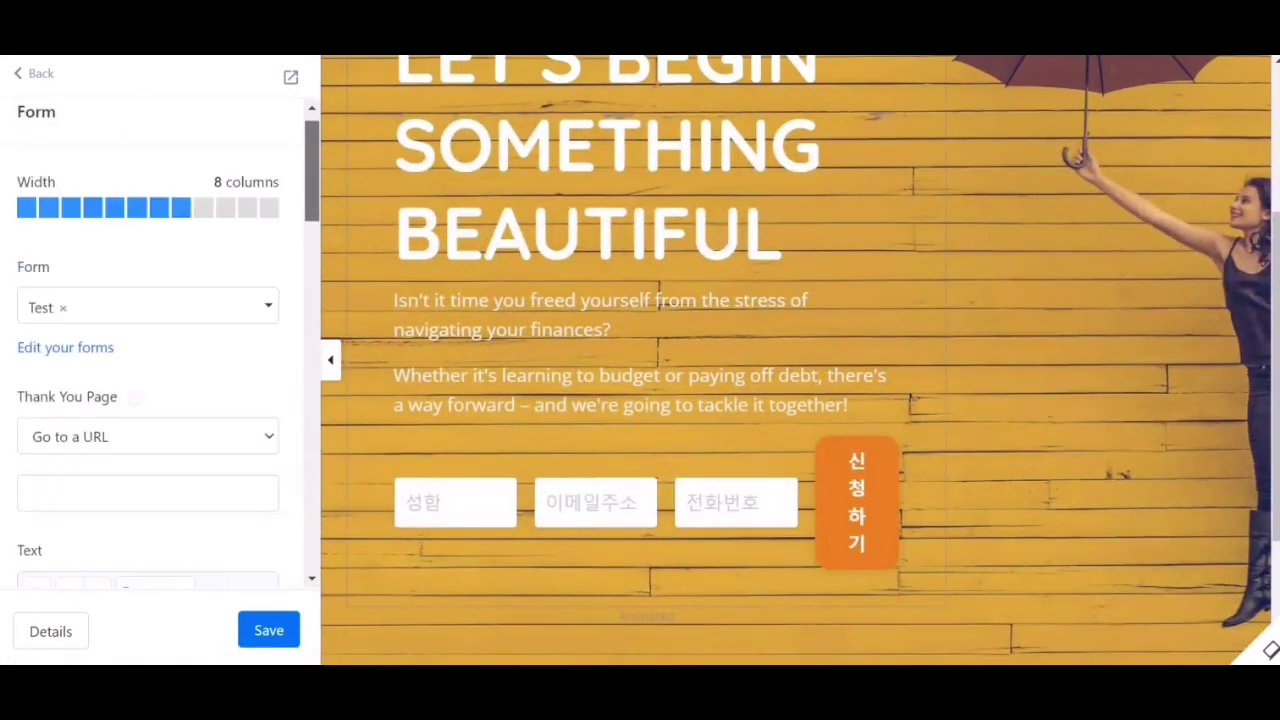
pyautogui.scroll(-2, 160, 340)
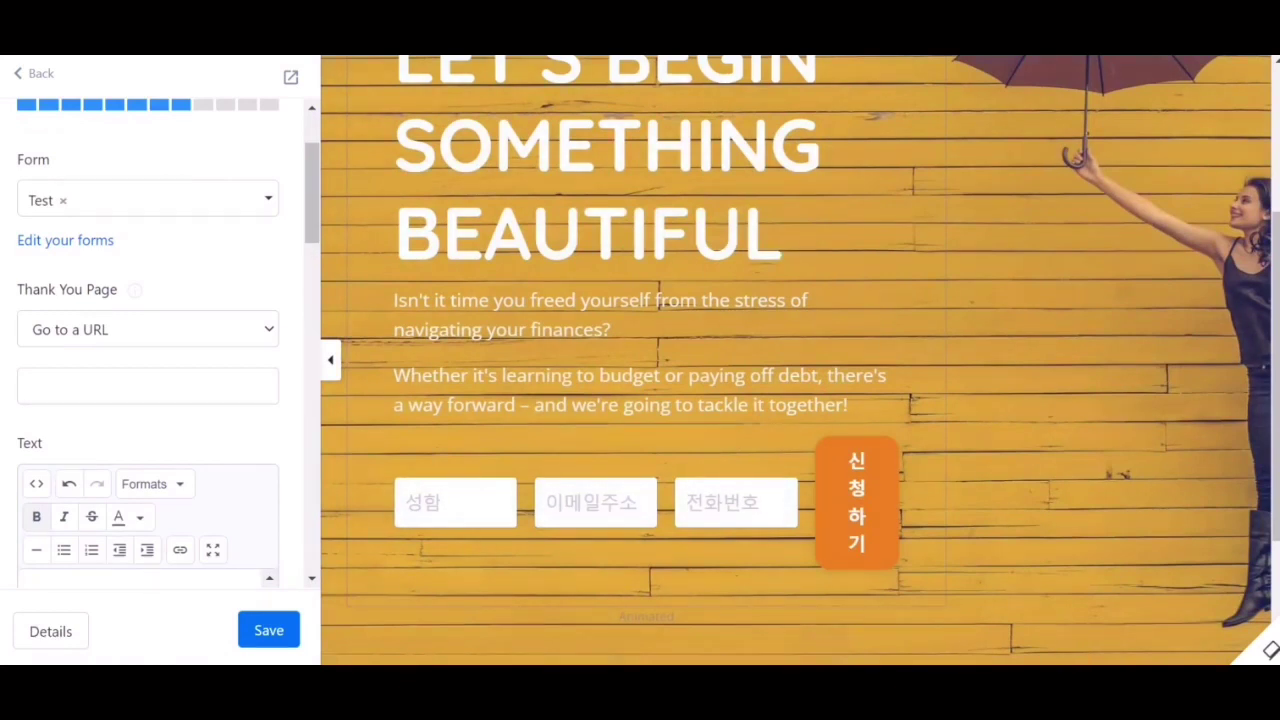
pyautogui.click(148, 329)
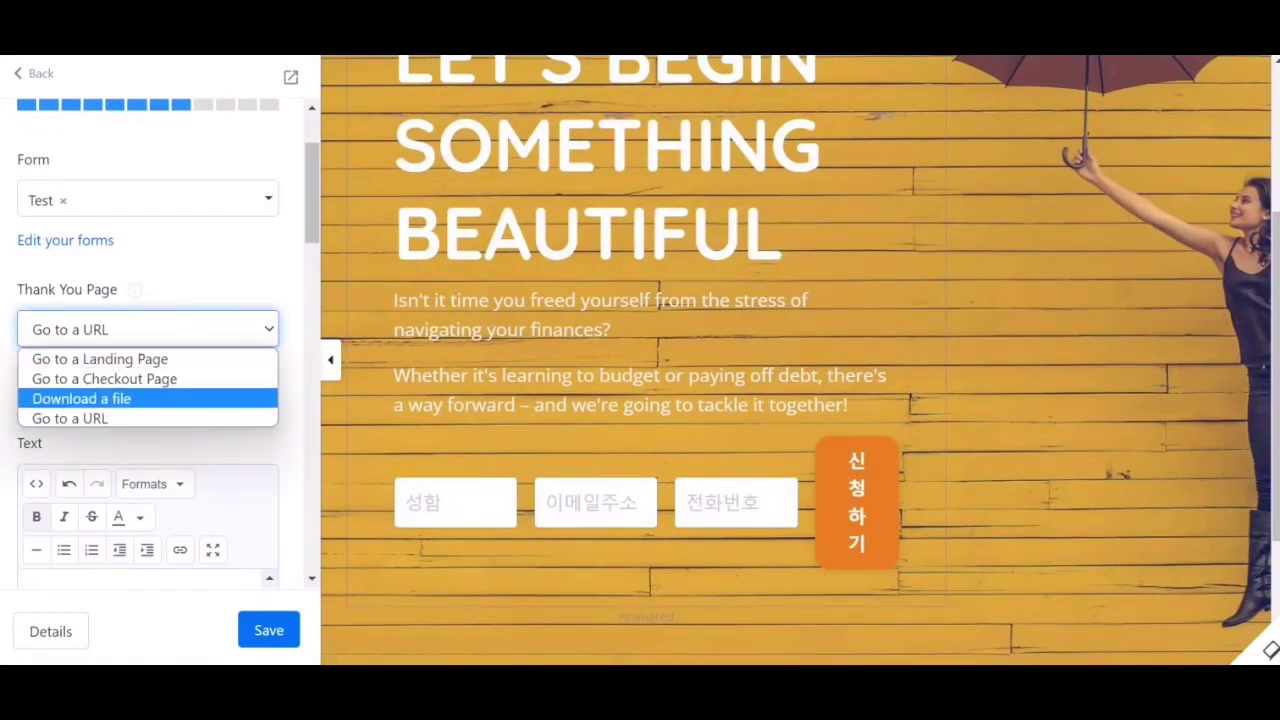
pyautogui.click(81, 398)
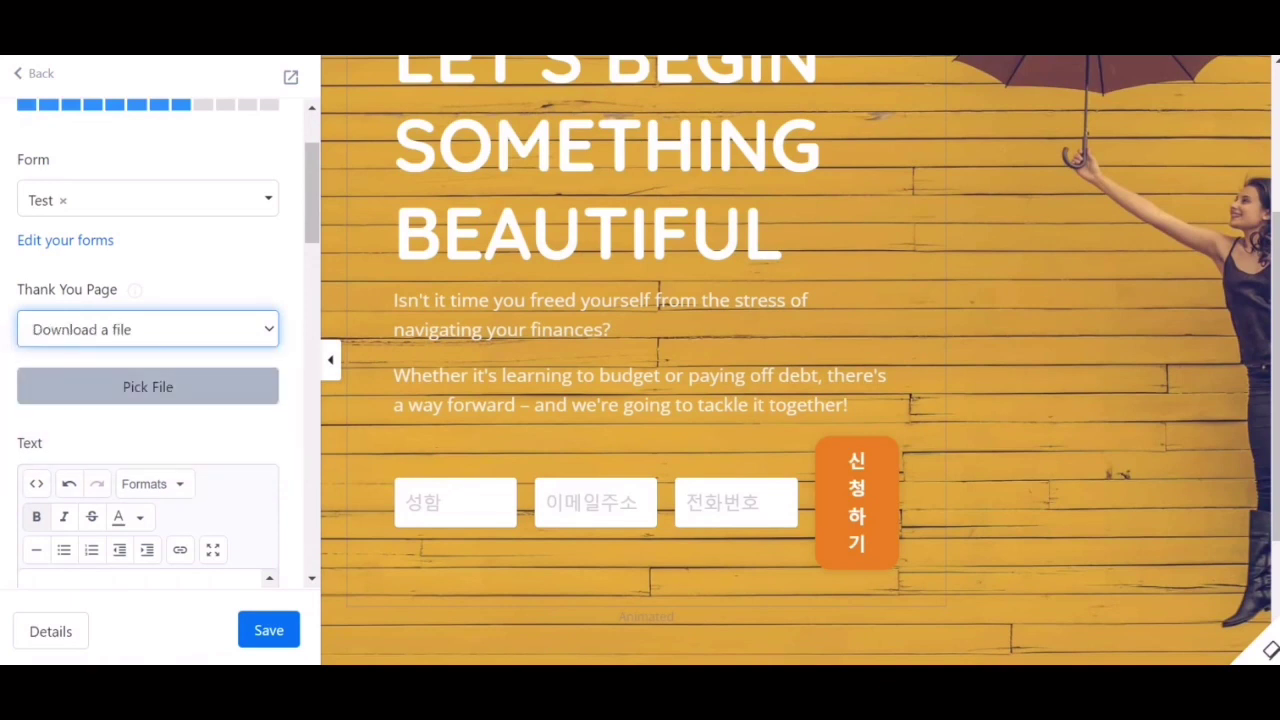
pyautogui.click(148, 386)
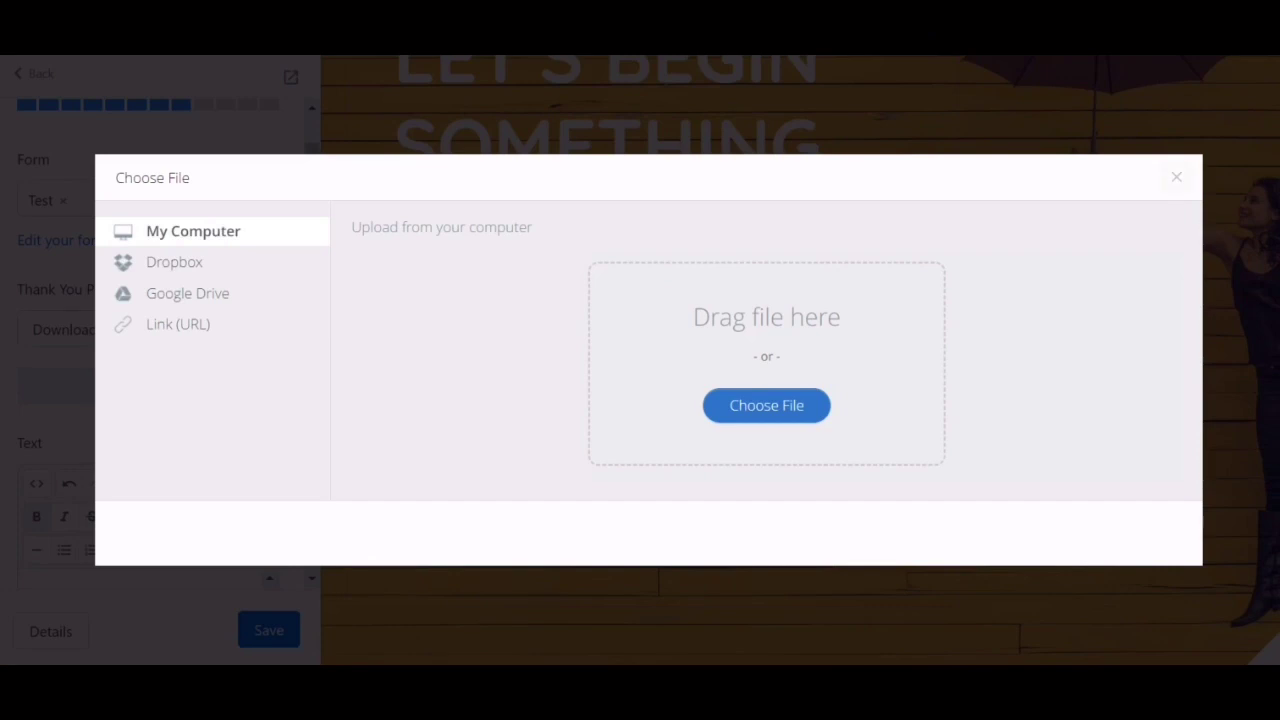
pyautogui.press('Escape')
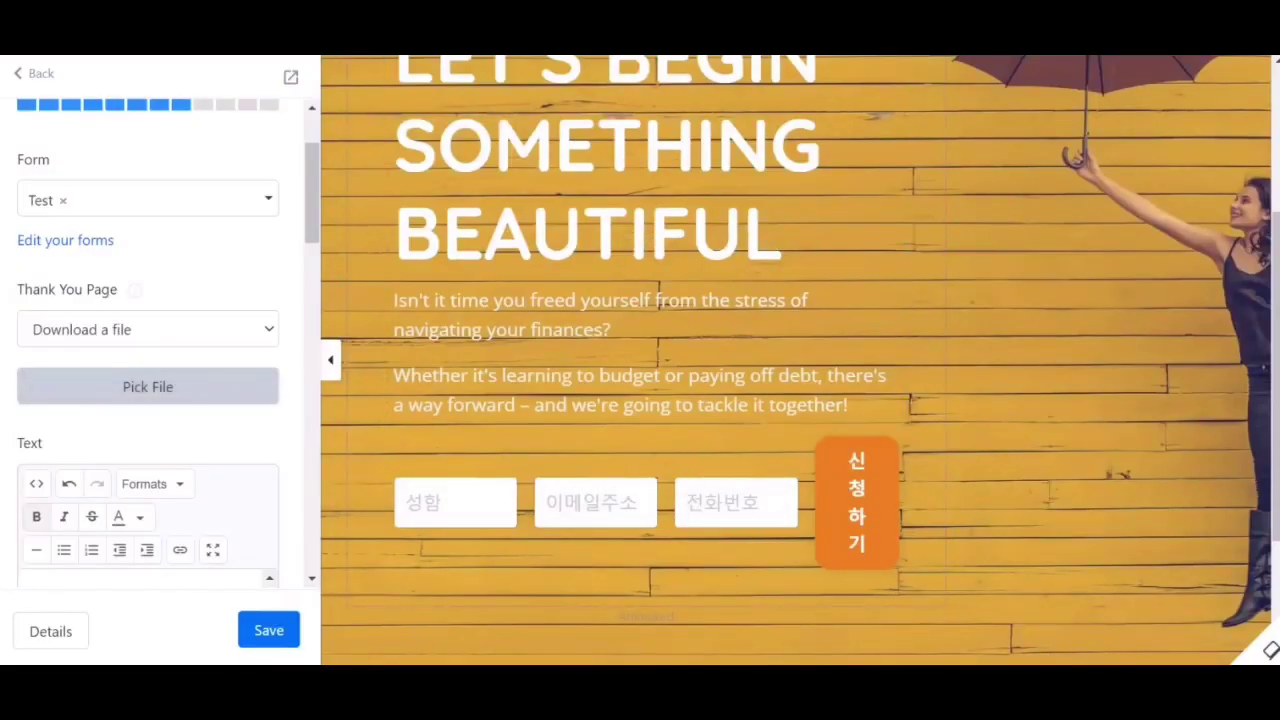
pyautogui.click(148, 329)
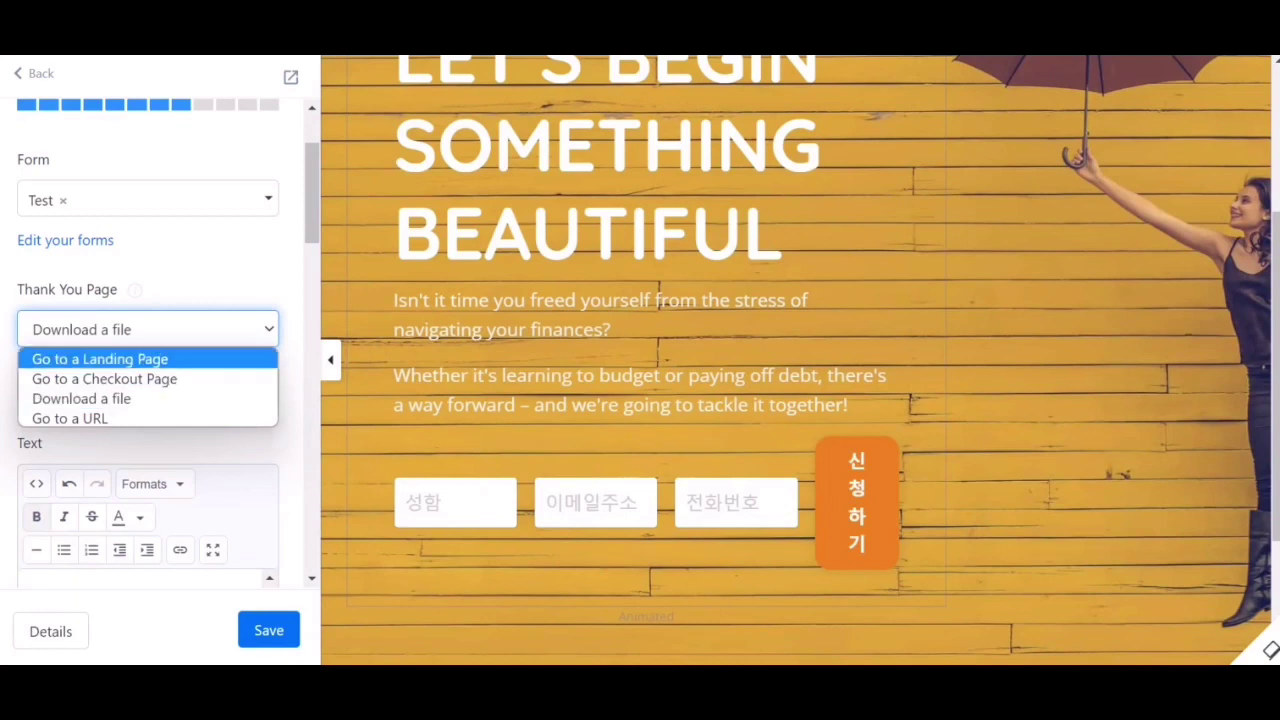
pyautogui.click(100, 358)
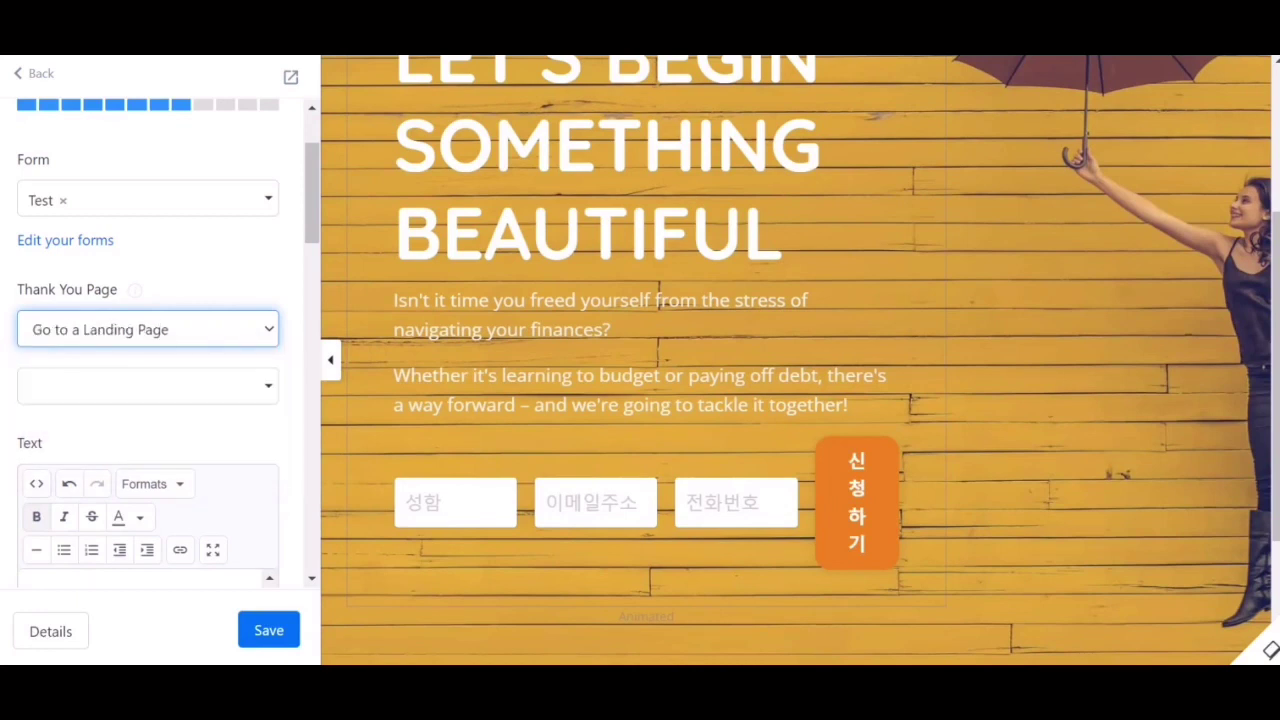
pyautogui.click(148, 329)
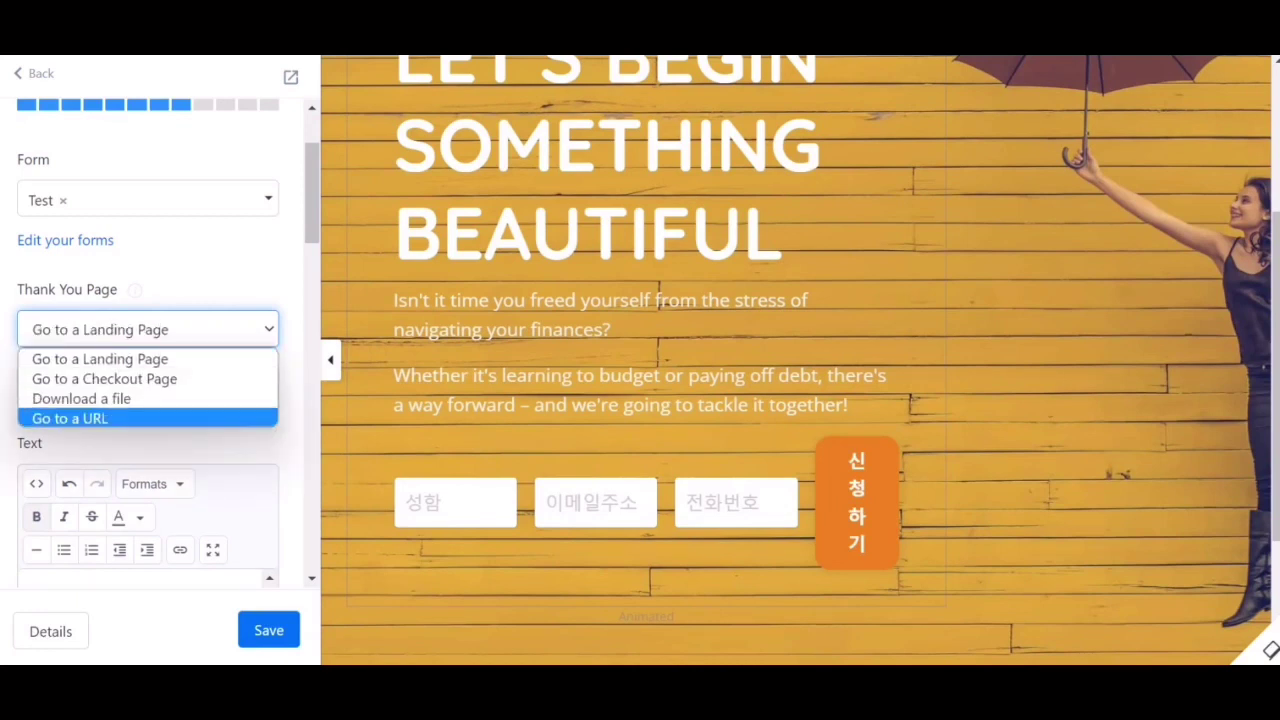
pyautogui.click(100, 418)
pyautogui.click(148, 386)
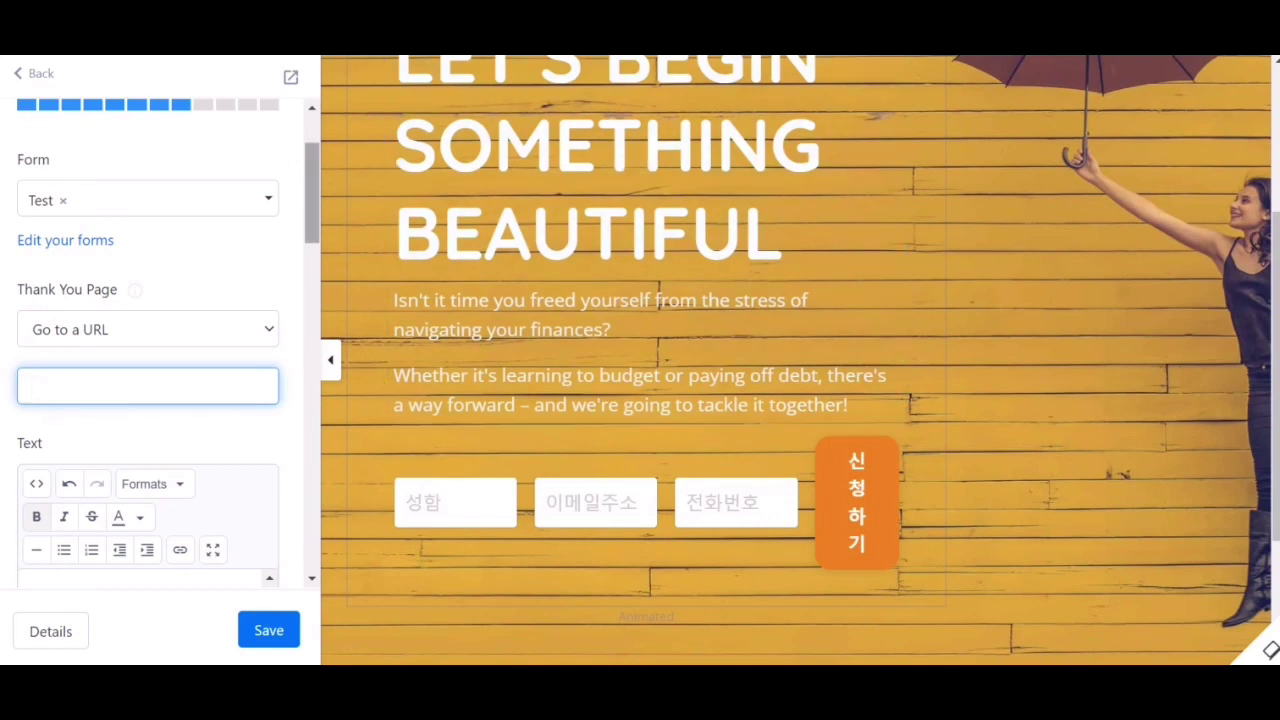
# Save the landing page with the current form settings.
pyautogui.scroll(-1, 150, 380)
pyautogui.scroll(-10, 150, 340)
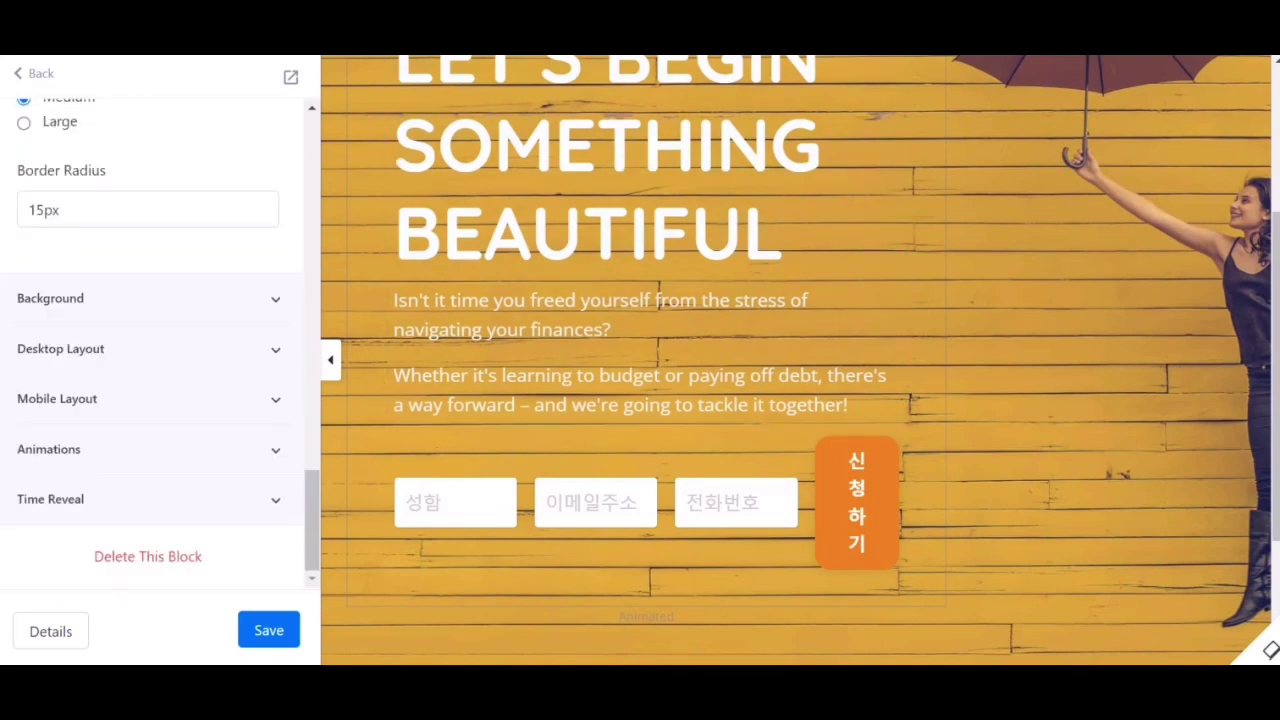
pyautogui.click(268, 630)
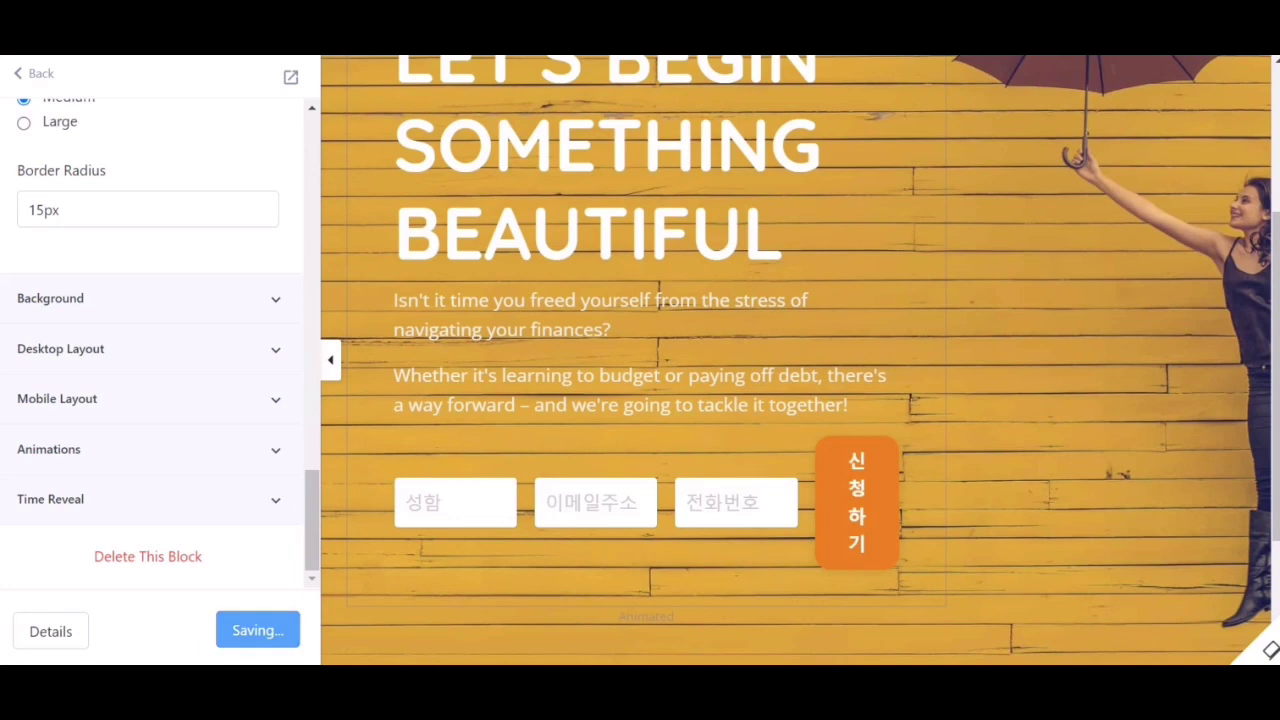
pyautogui.click(268, 630)
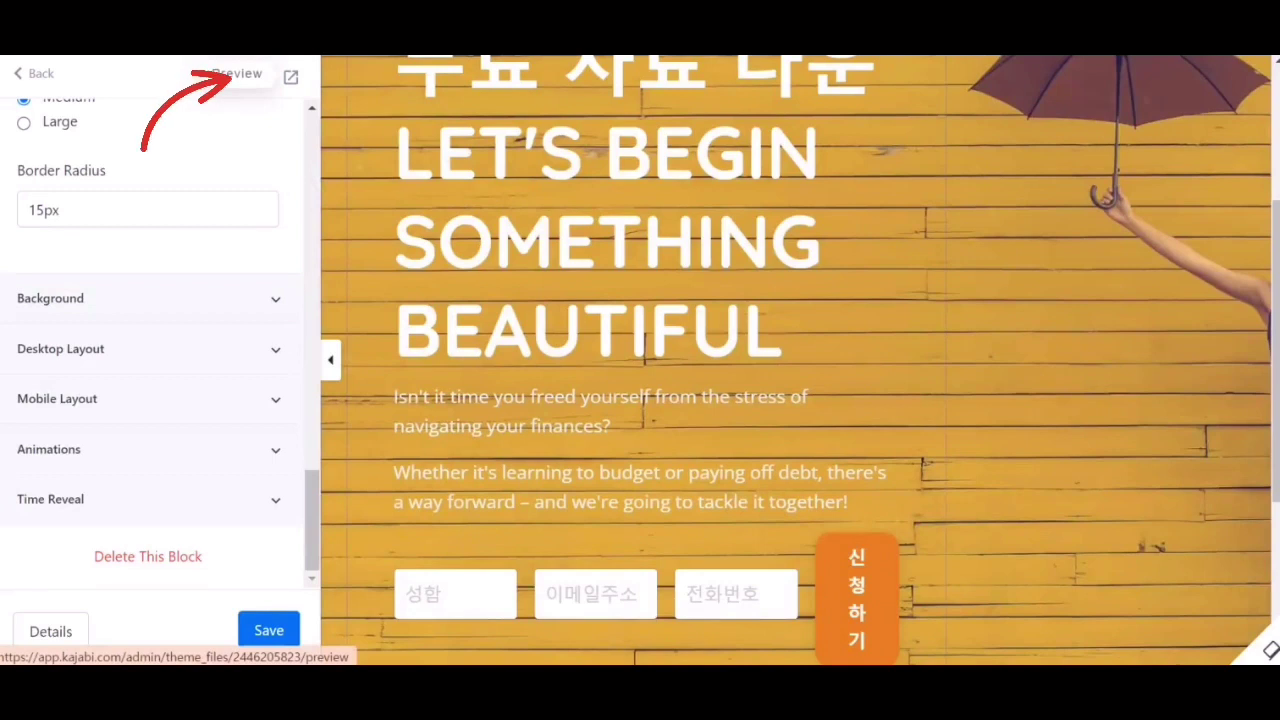
# Preview the landing page, check the hero heading and form, and return to the editor.
pyautogui.click(237, 73)
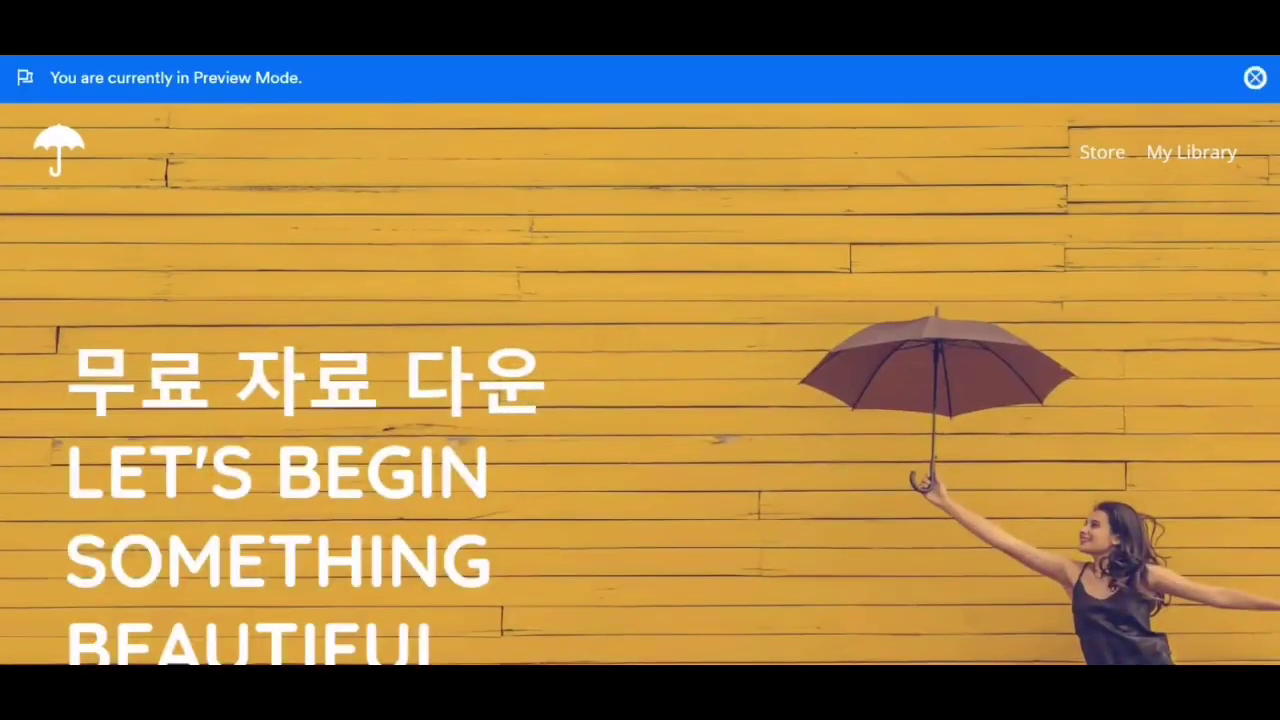
pyautogui.scroll(-3, 640, 384)
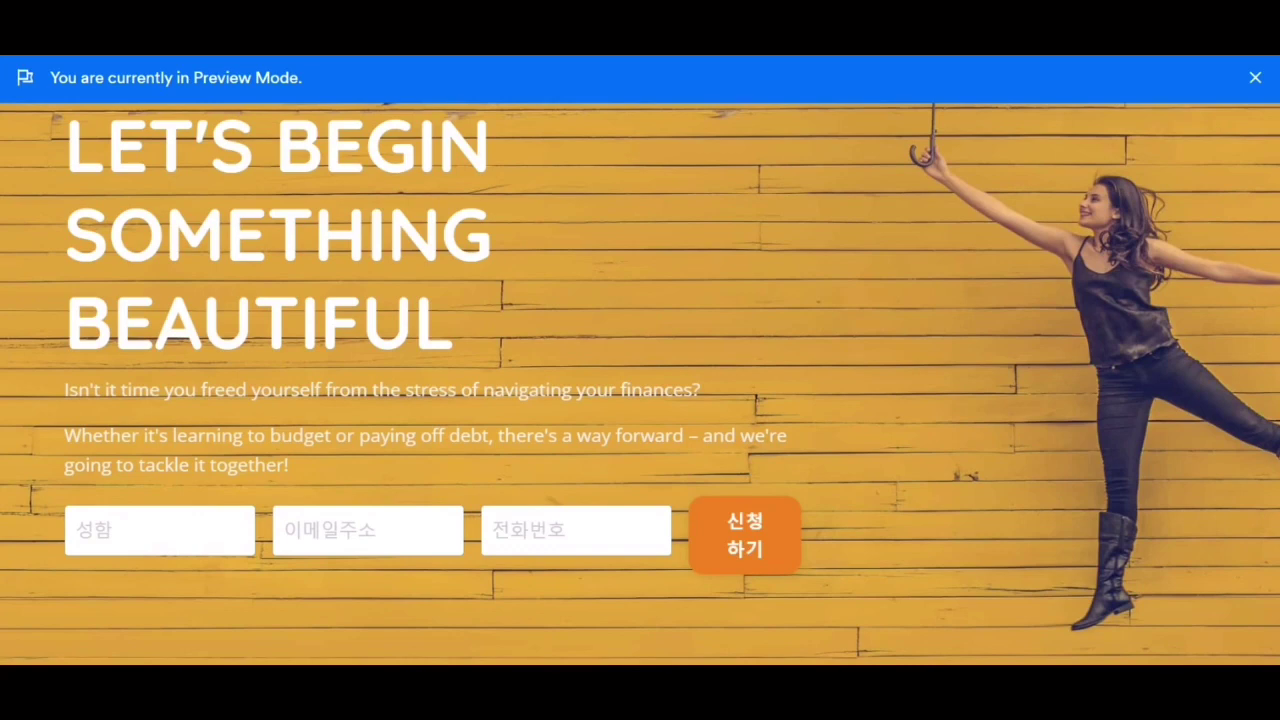
pyautogui.hotkey('ctrl', 'w')
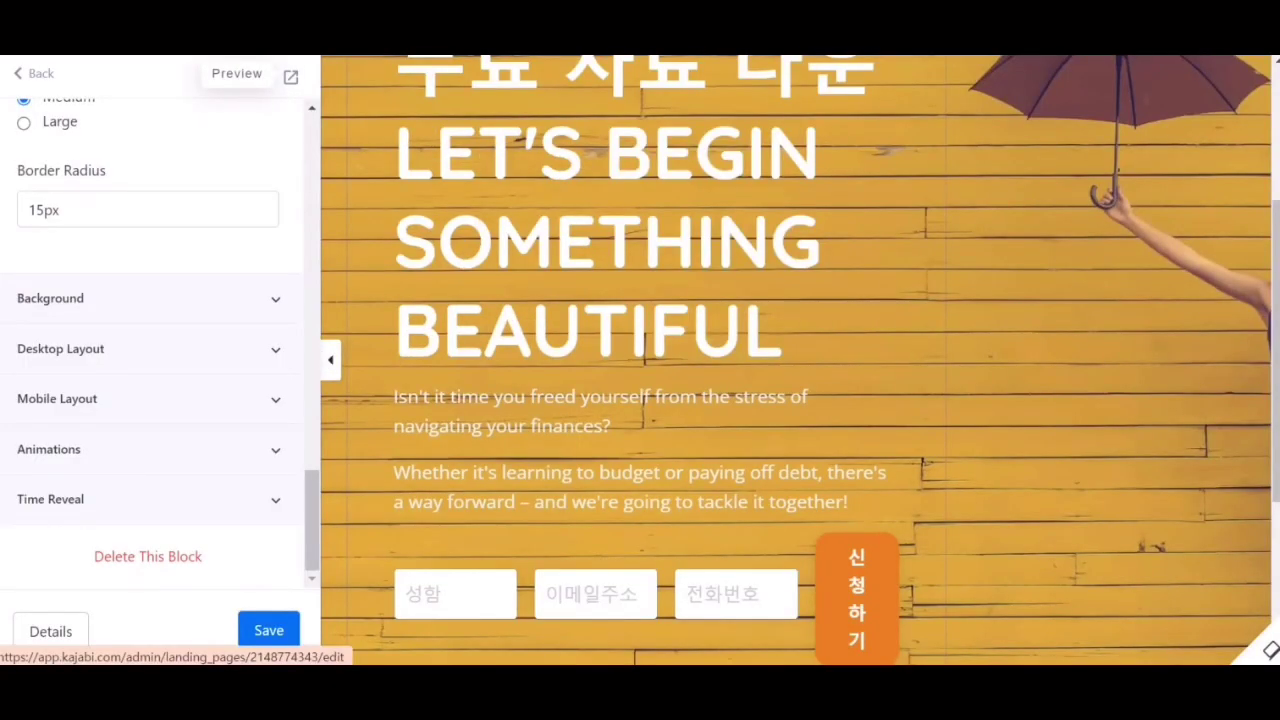
# Open the landing page's details and replace the end of its URL with "ebook".
pyautogui.click(50, 631)
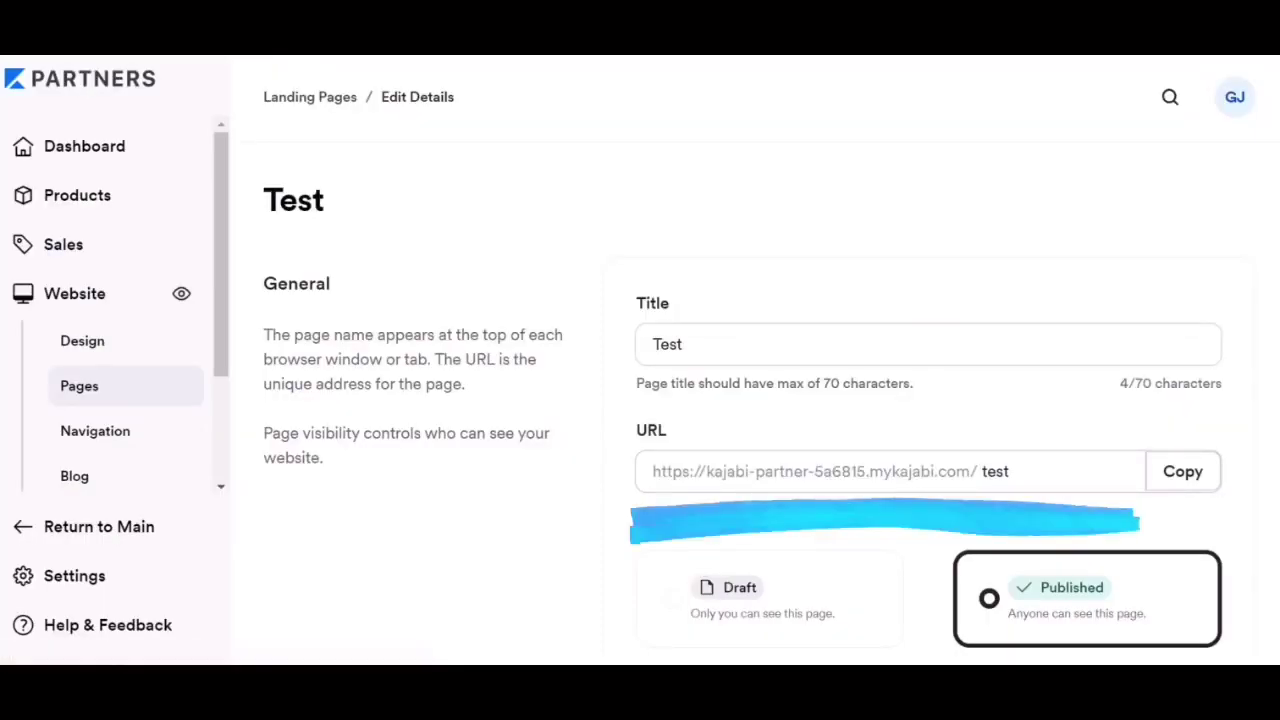
pyautogui.moveTo(263, 284); pyautogui.dragTo(684, 344)
pyautogui.click(653, 344)
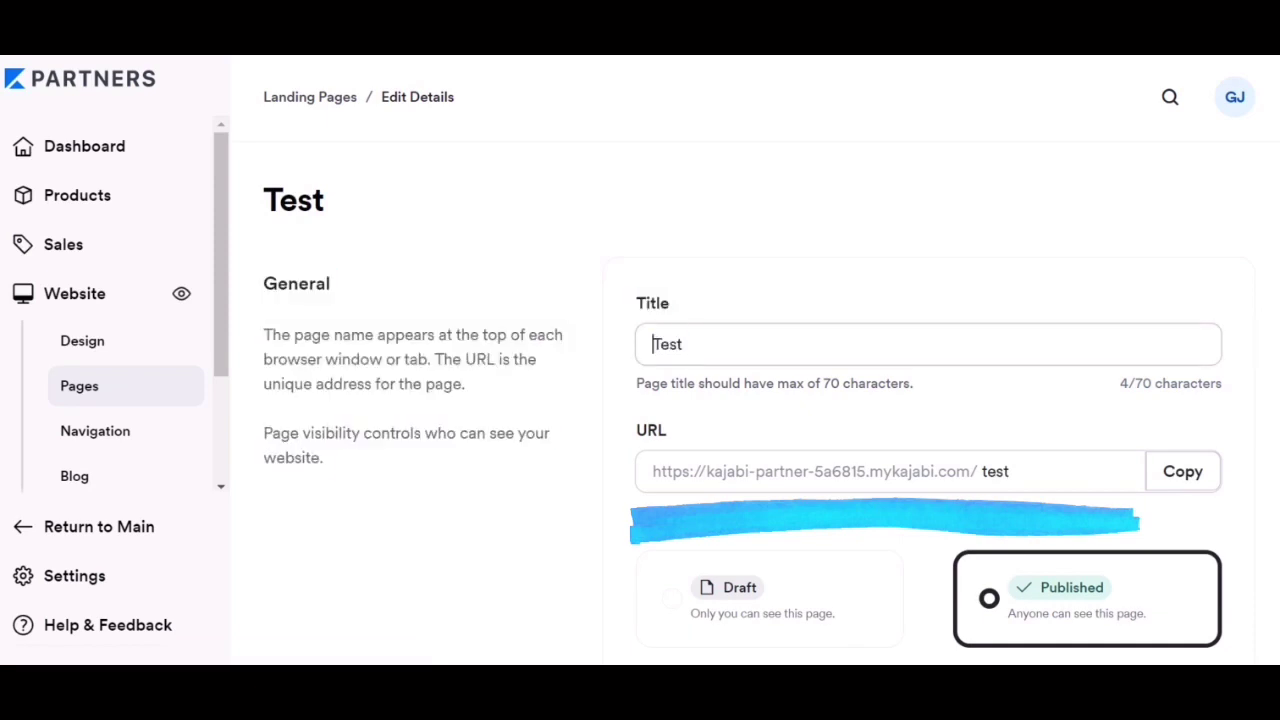
pyautogui.scroll(-2, 744, 400)
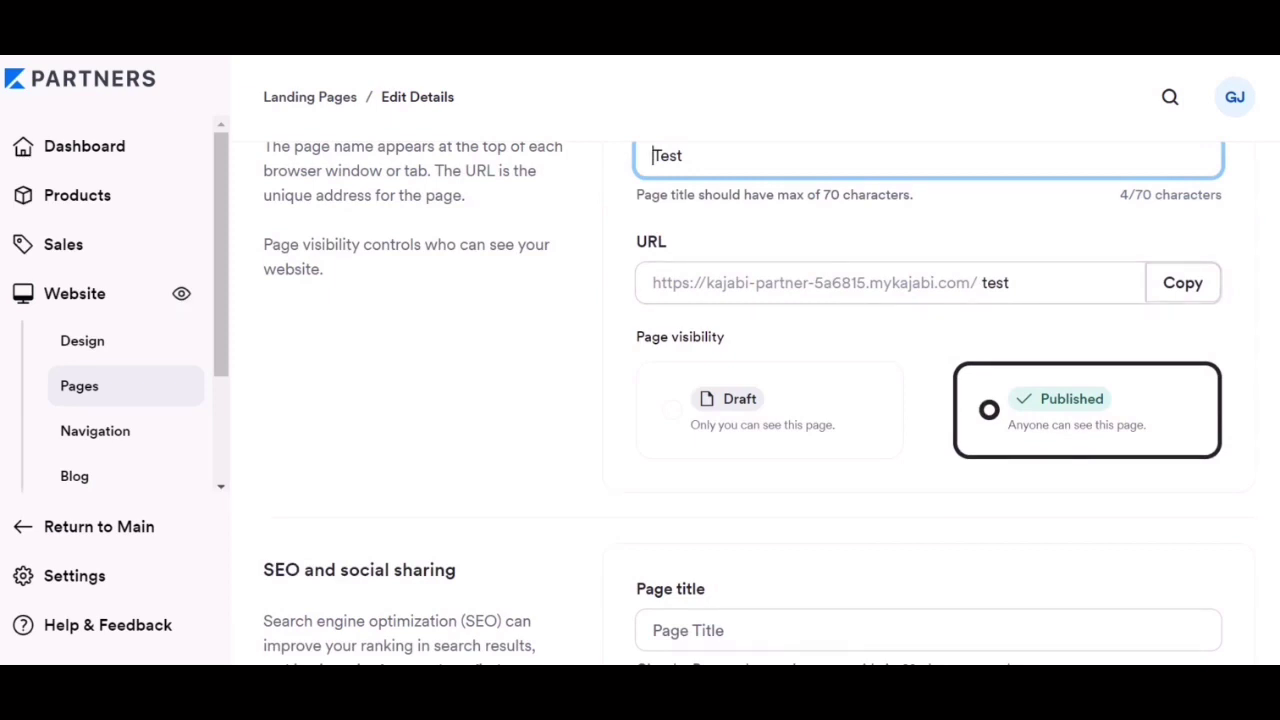
pyautogui.click(1009, 283)
pyautogui.press('BackSpace')
pyautogui.press('BackSpace')
pyautogui.press('BackSpace')
pyautogui.press('BackSpace')
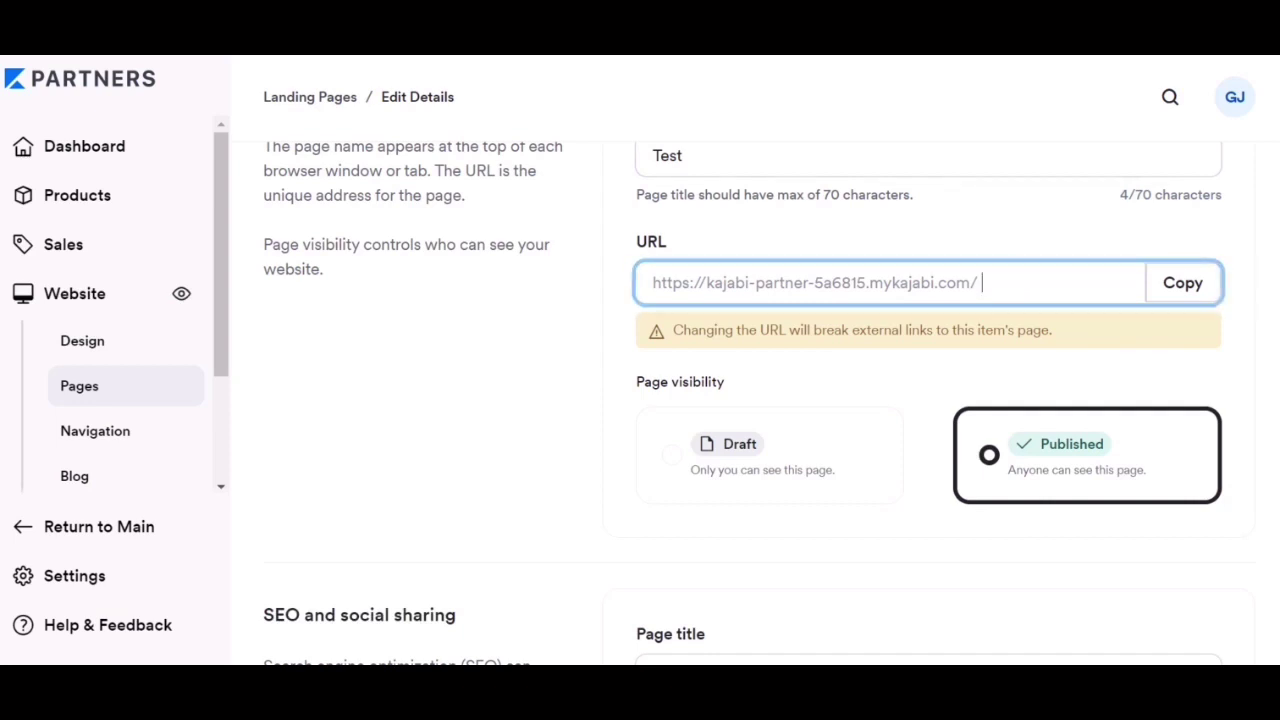
pyautogui.write('ebook')
# Save the page details and copy the landing page's URL to the clipboard.
pyautogui.scroll(-5, 745, 400)
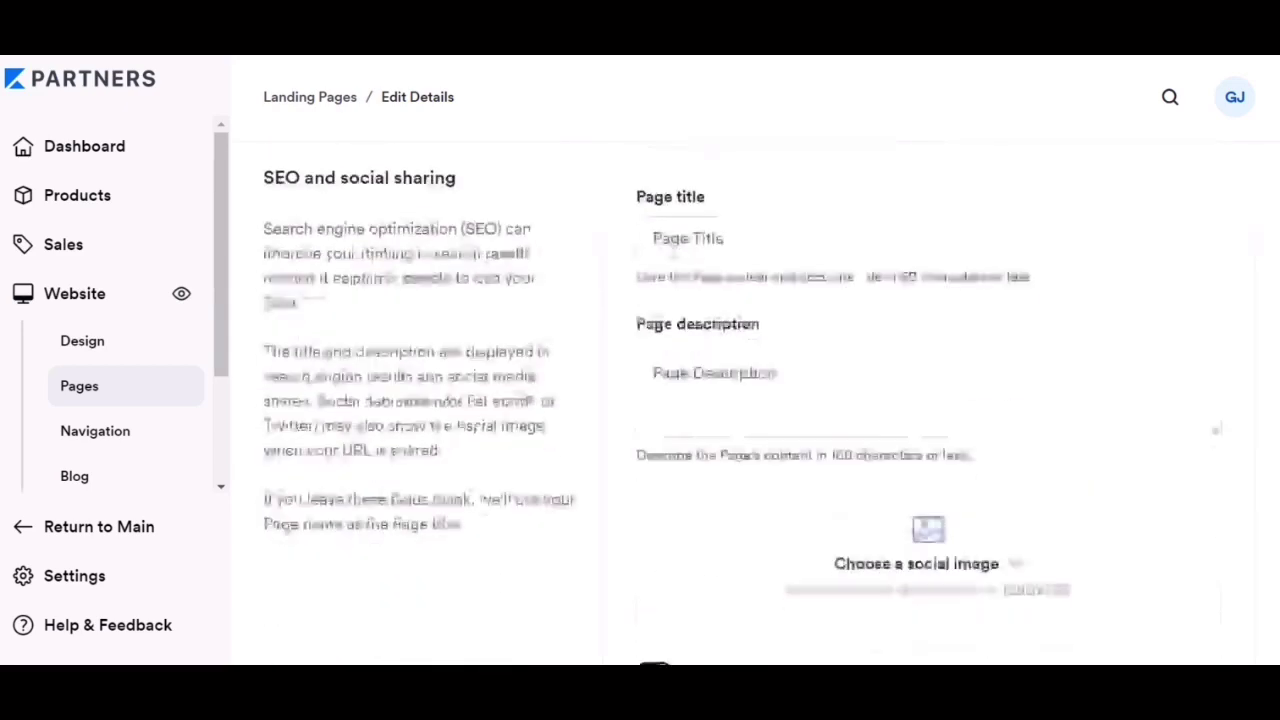
pyautogui.click(1220, 615)
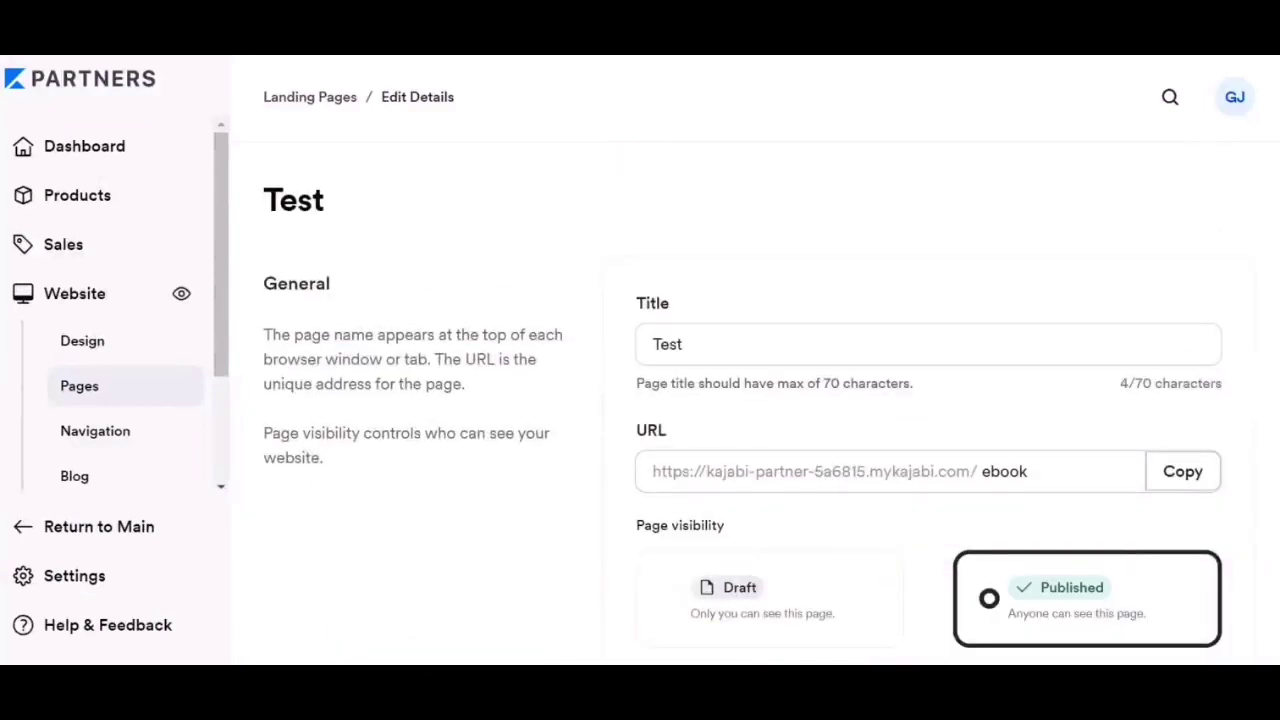
pyautogui.click(1182, 471)
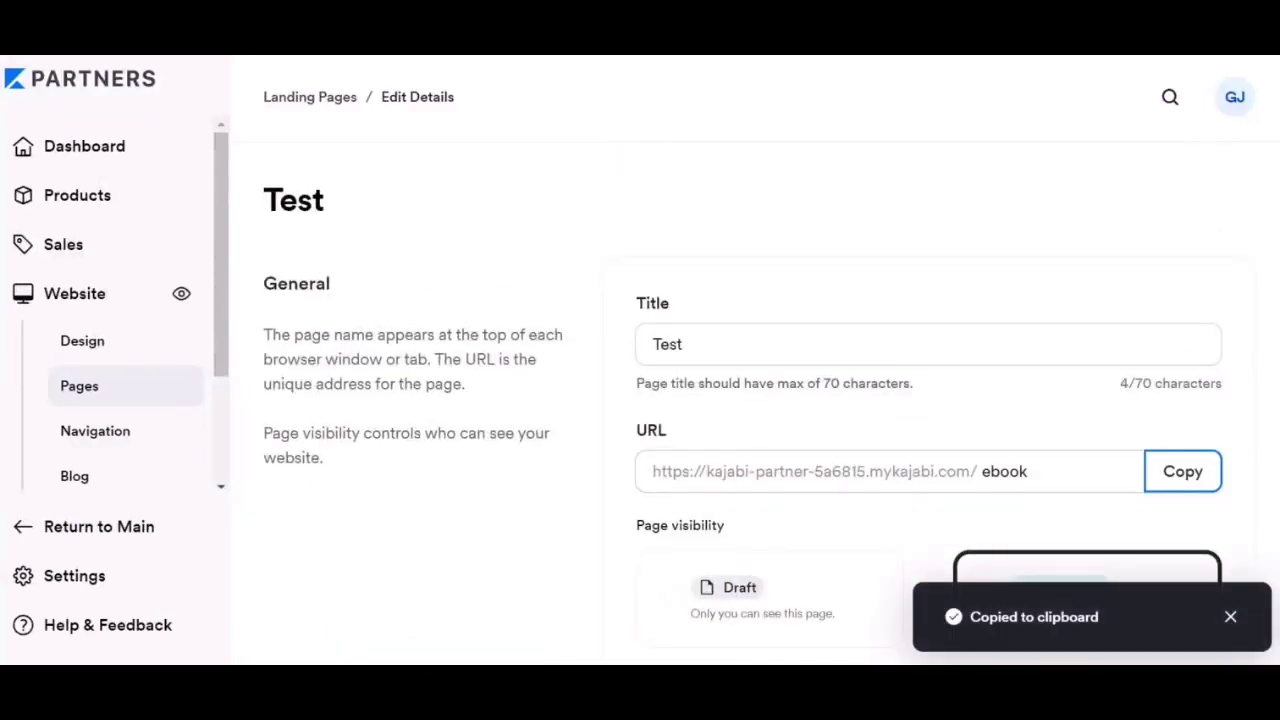